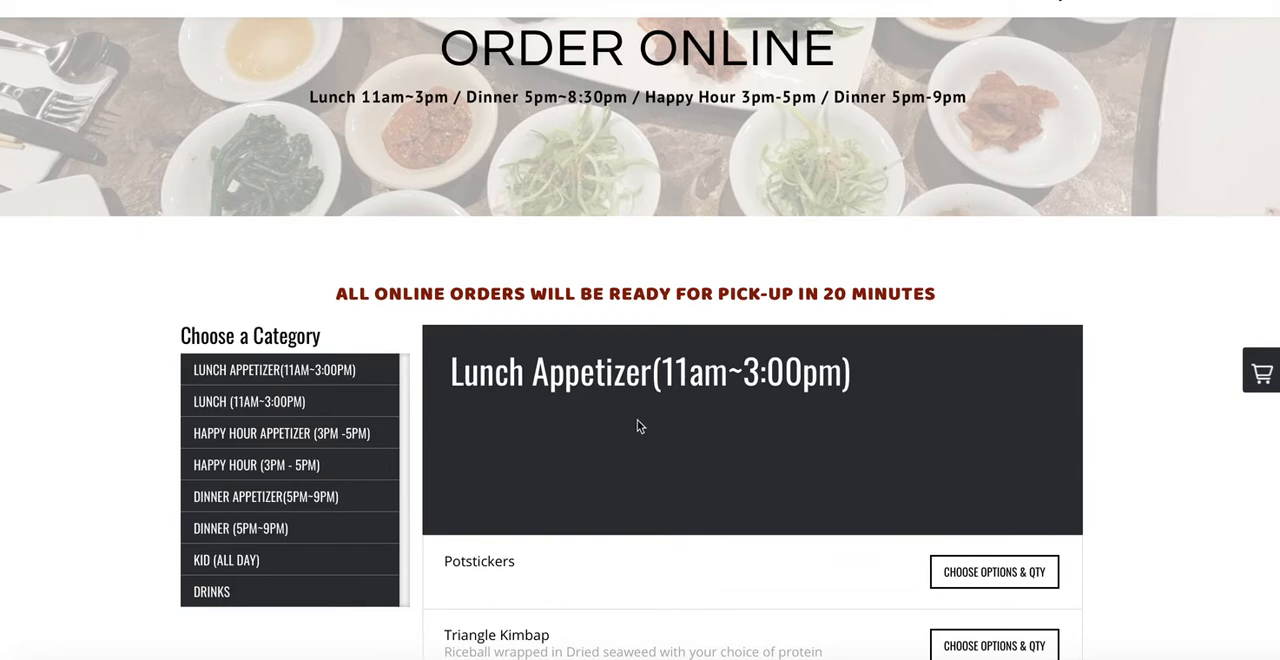
Step: Examine the service hours in the Order Online page header and compare them with the hours in the Lunch Appetizer category title
left_click_drag(660, 374, 838, 375)
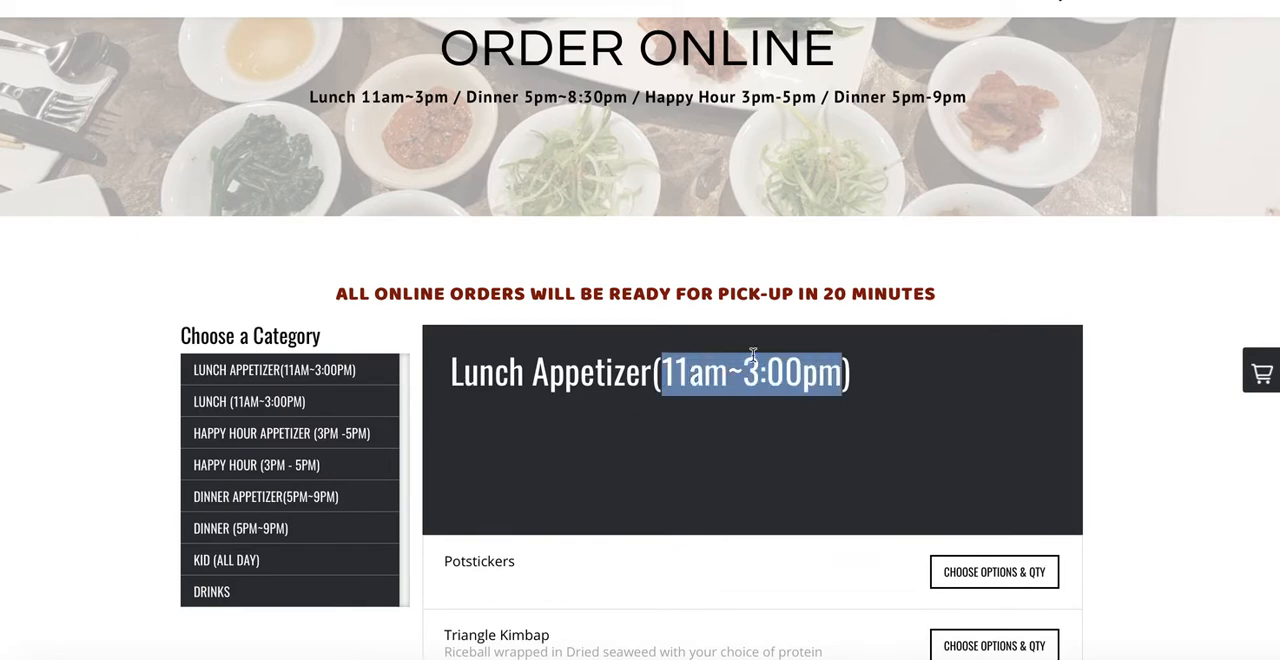
left_click_drag(476, 96, 614, 96)
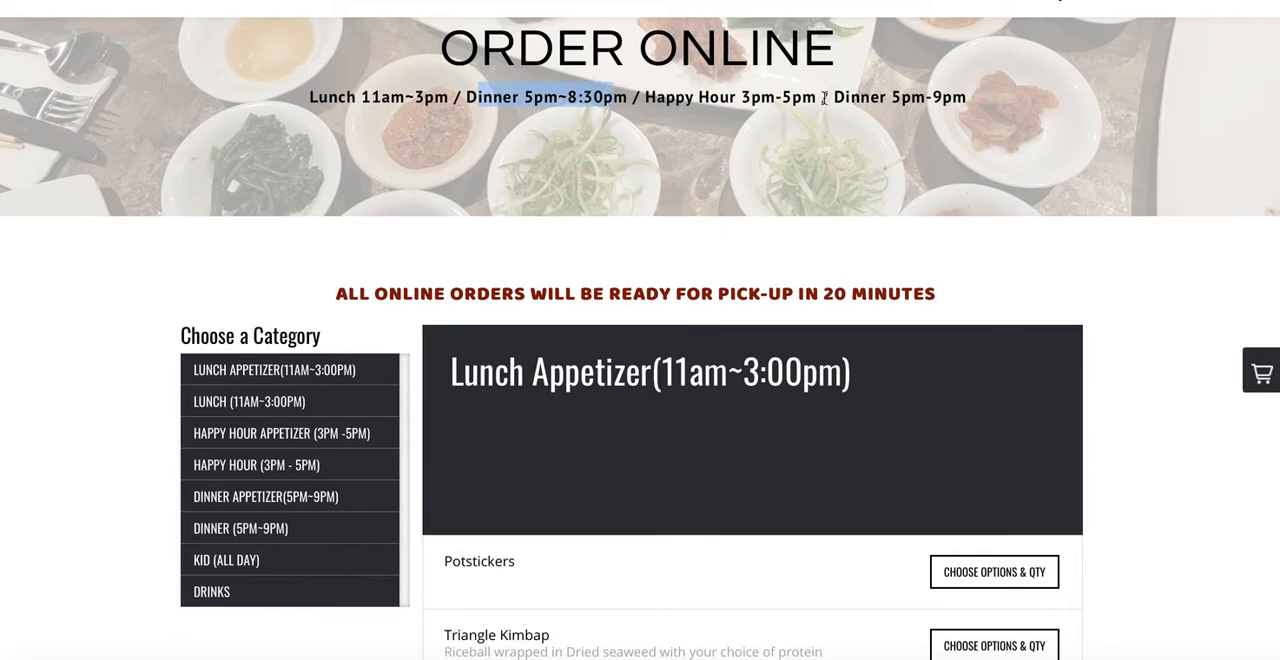
left_click(528, 102)
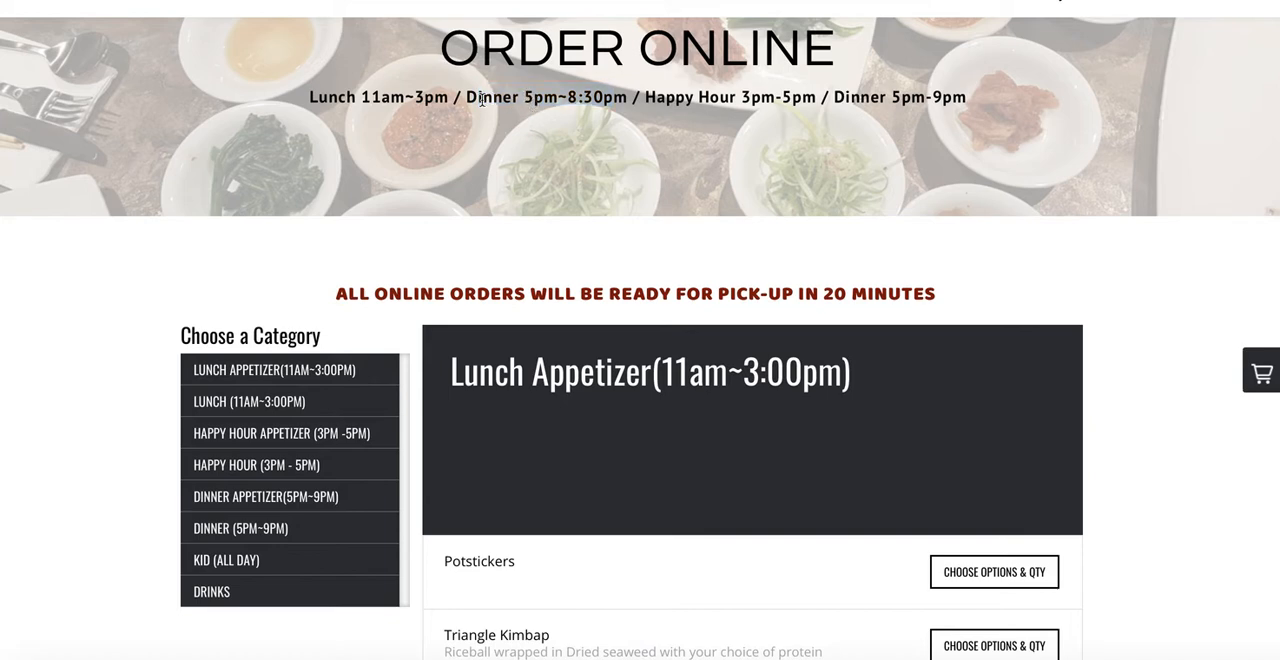
left_click_drag(468, 96, 567, 95)
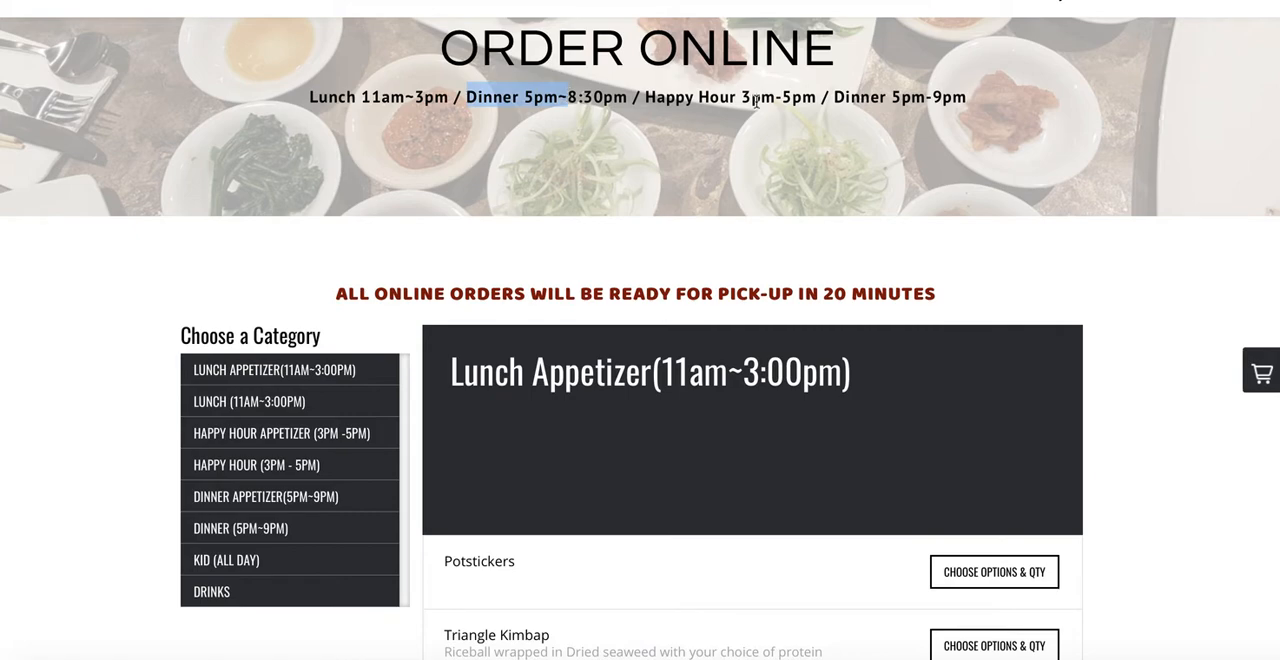
left_click(517, 100)
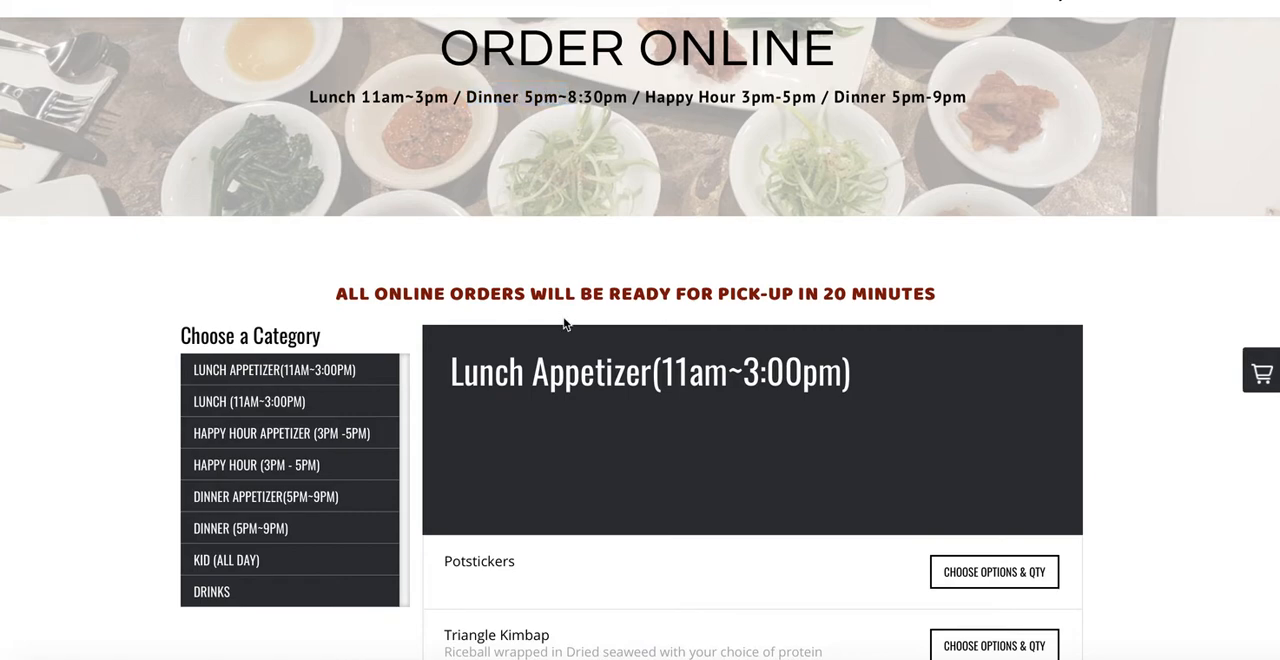
scroll(564, 323, "down", 1)
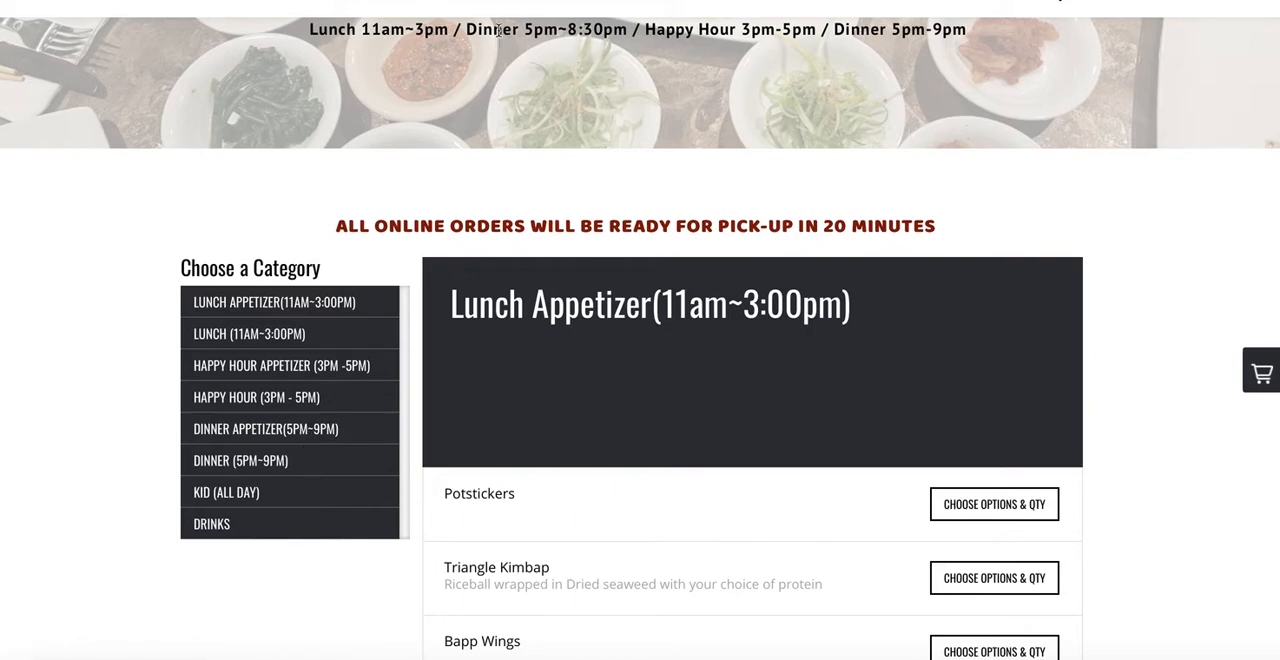
left_click_drag(467, 29, 604, 32)
scroll(616, 112, "up", 3)
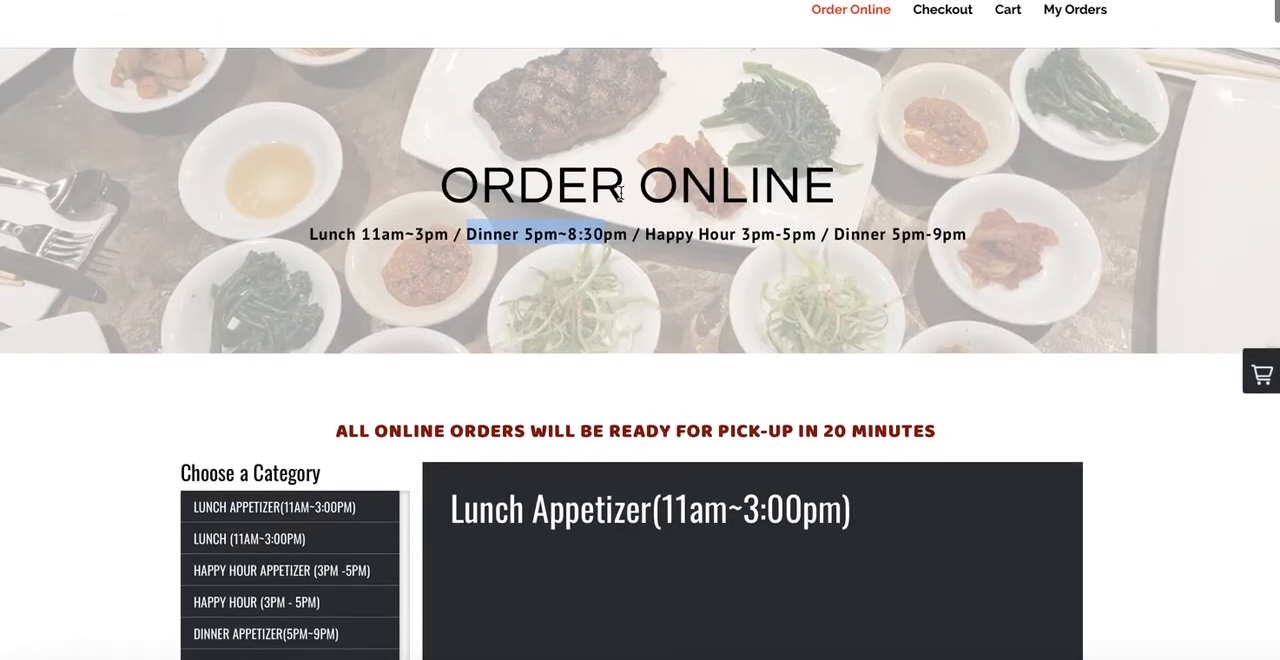
scroll(585, 370, "down", 3)
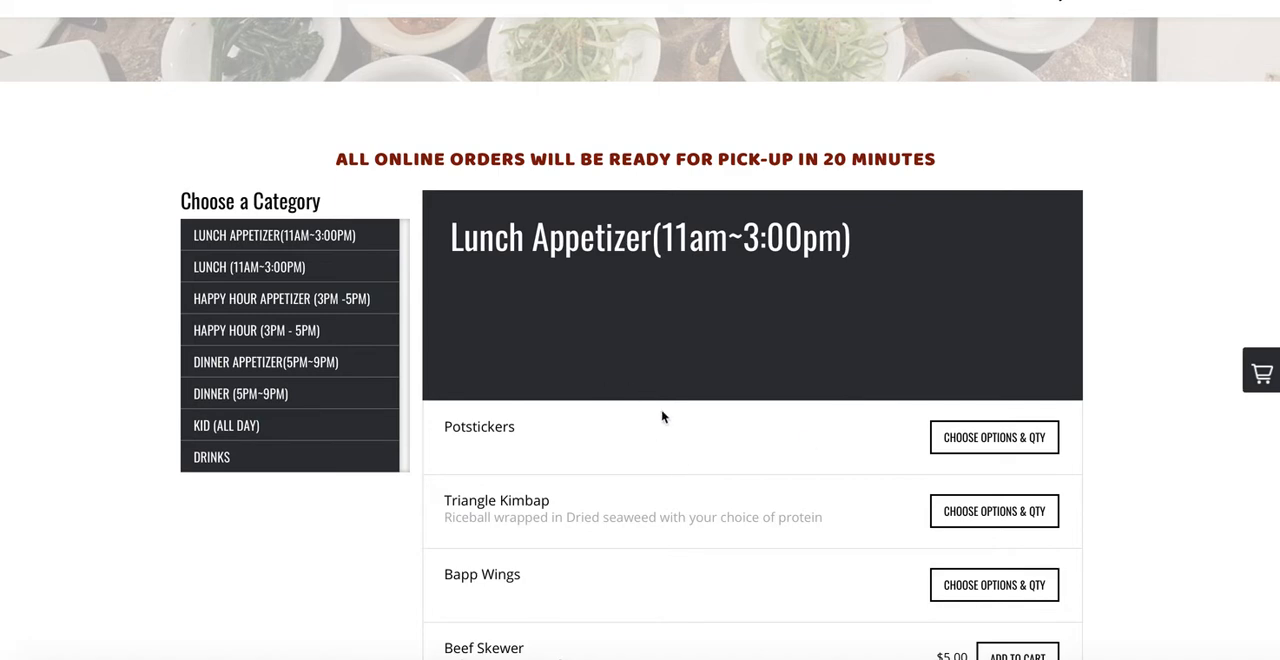
scroll(662, 415, "down", 2)
scroll(664, 395, "up", 1)
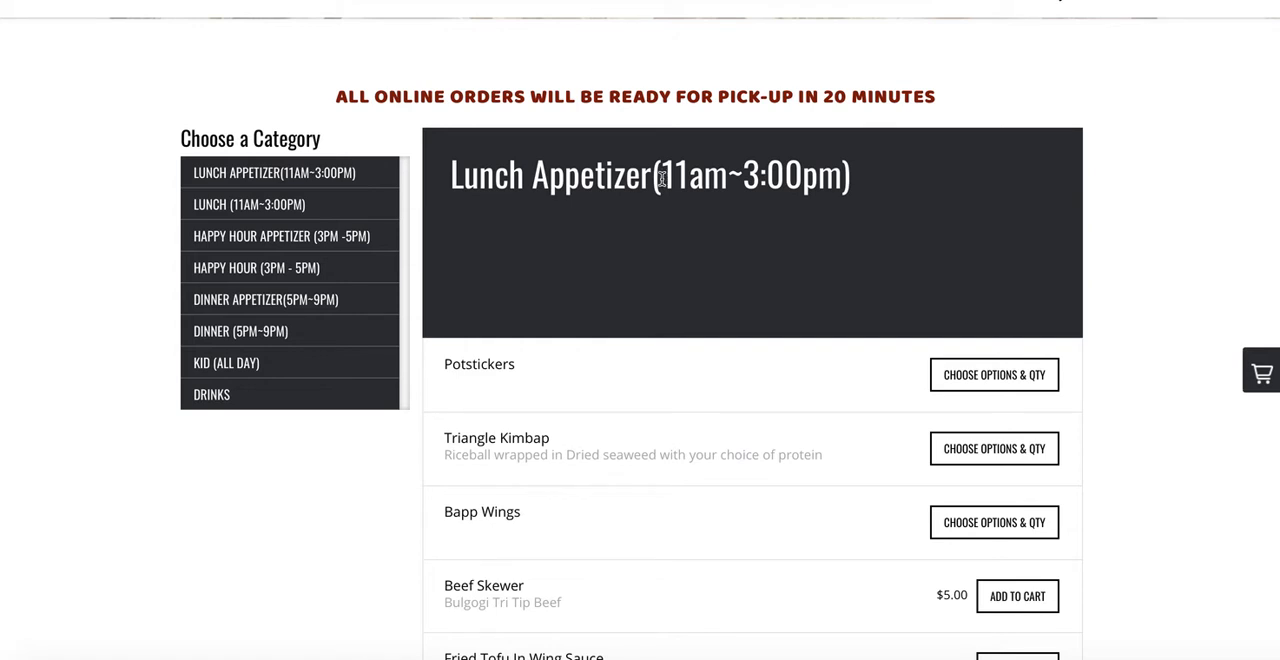
left_click_drag(463, 176, 627, 186)
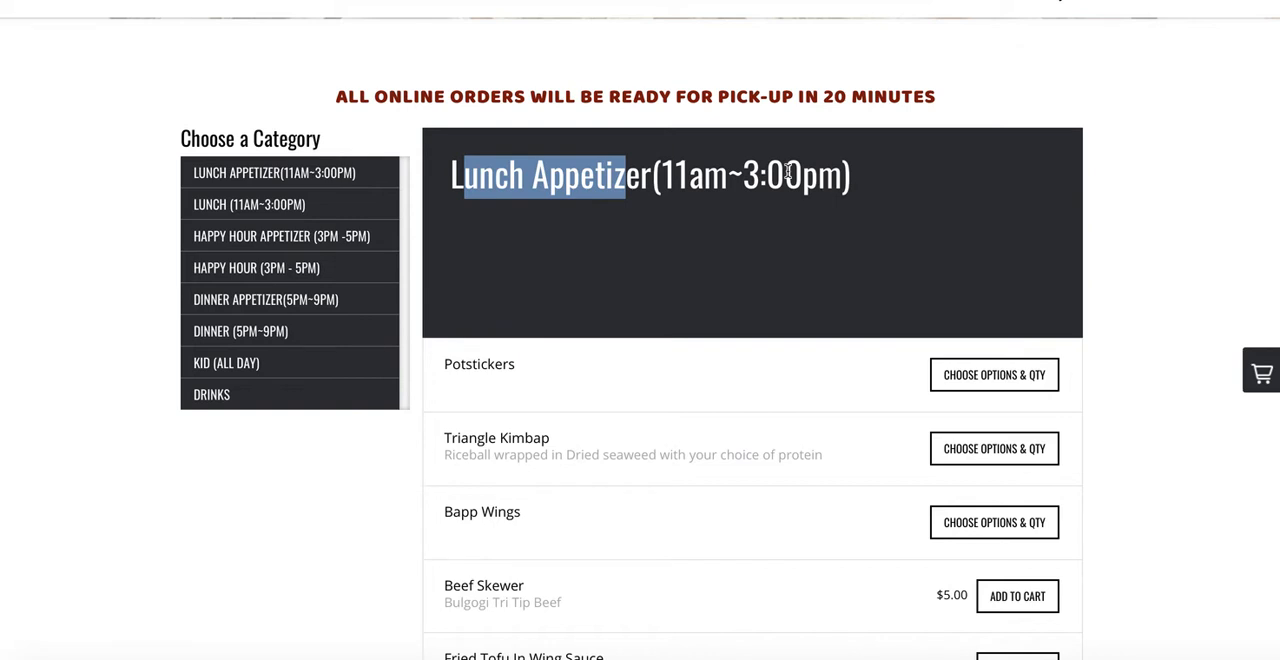
left_click_drag(663, 176, 831, 176)
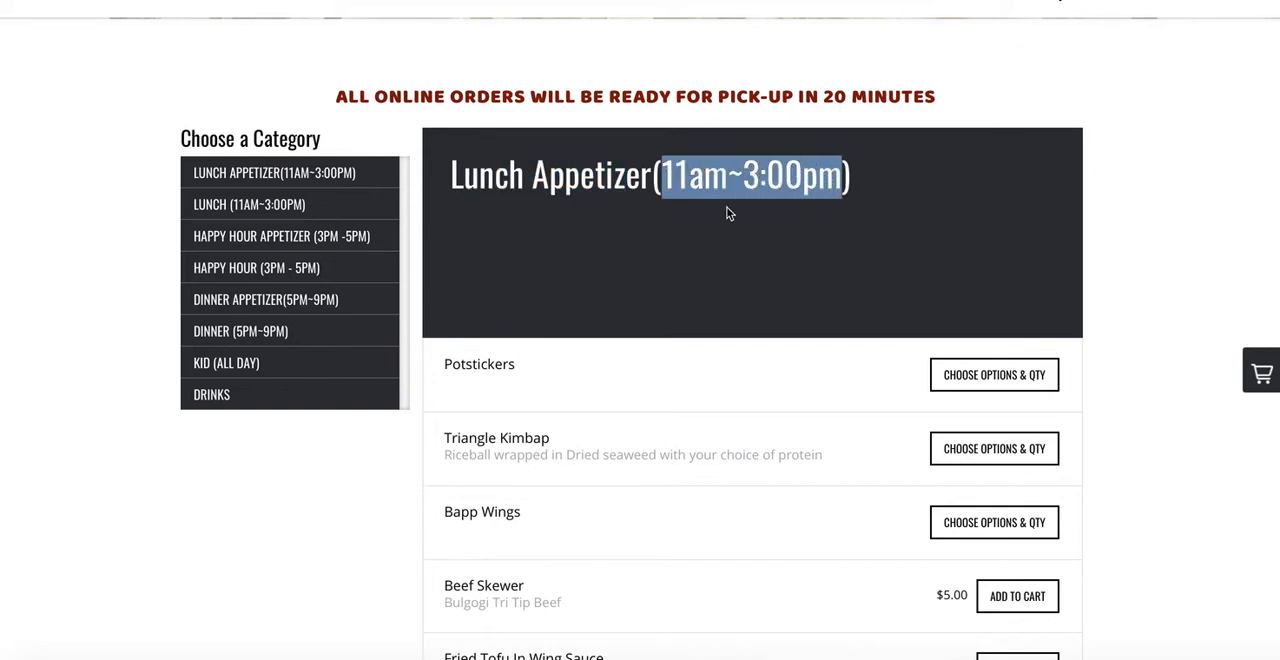
scroll(669, 264, "down", 1)
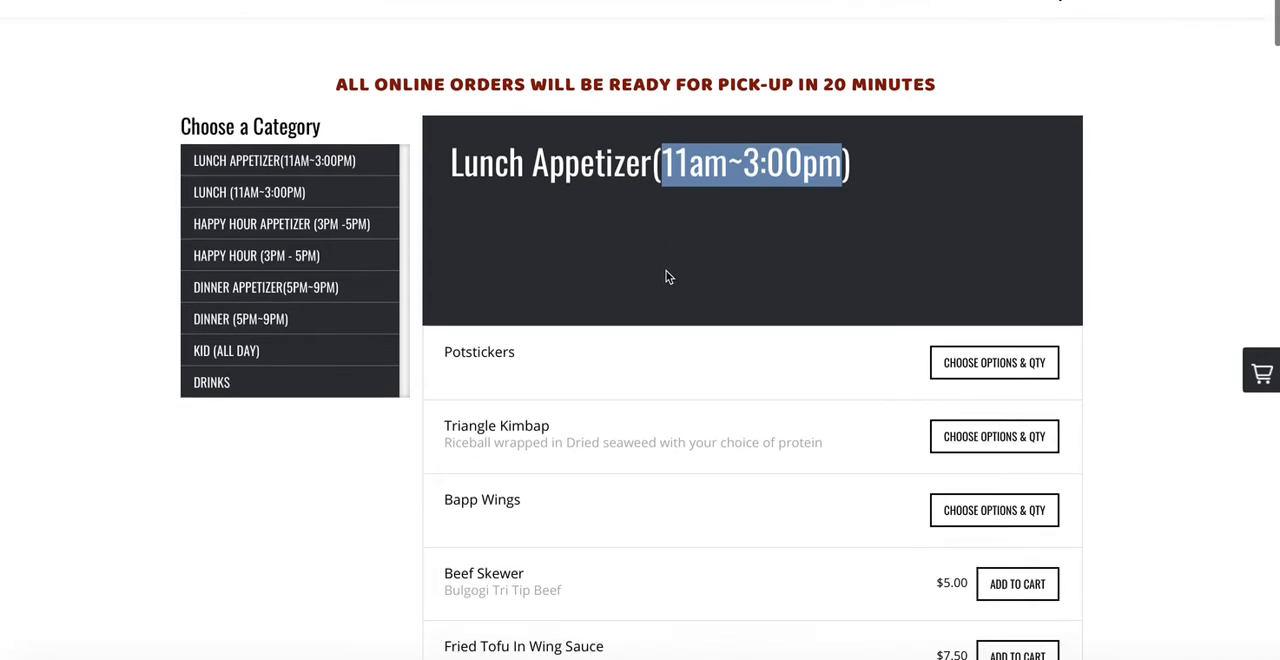
scroll(669, 277, "up", 2)
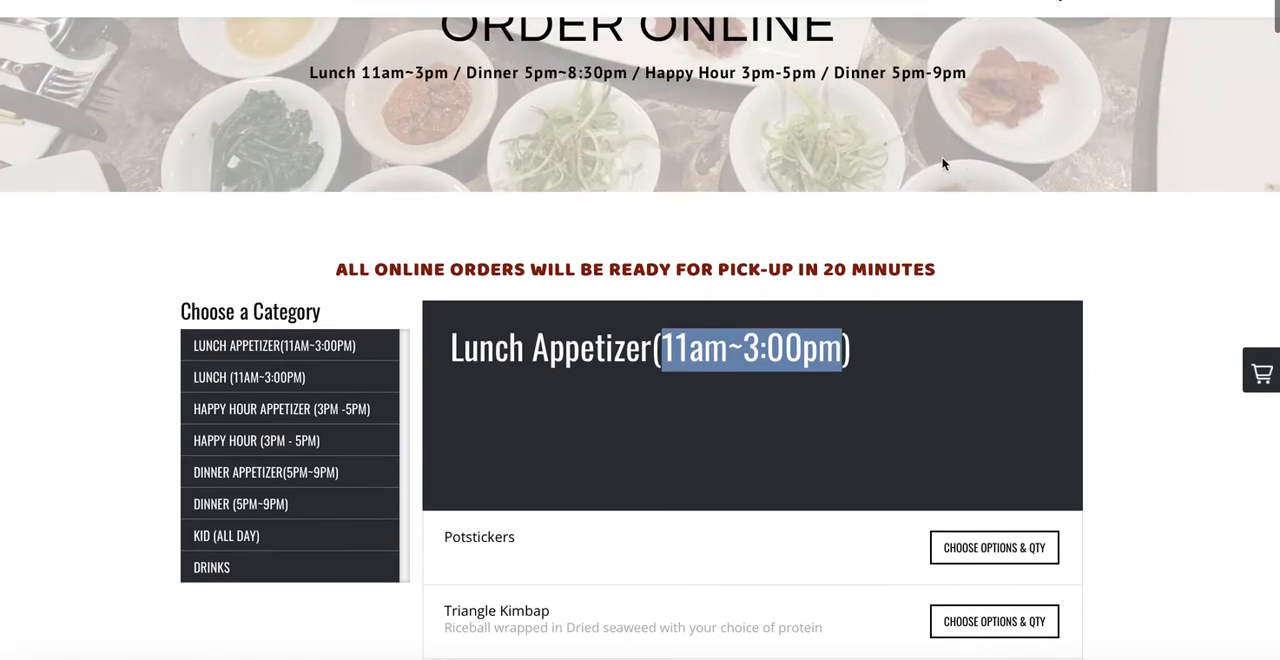
scroll(853, 177, "up", 2)
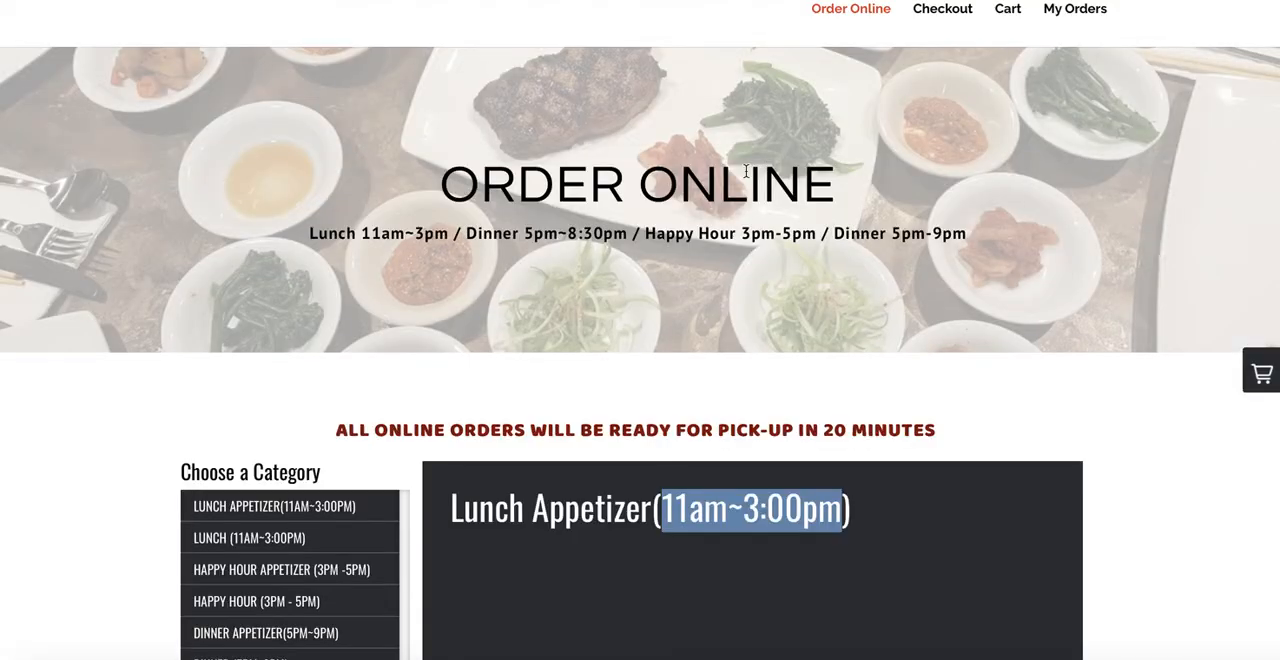
left_click_drag(468, 233, 628, 235)
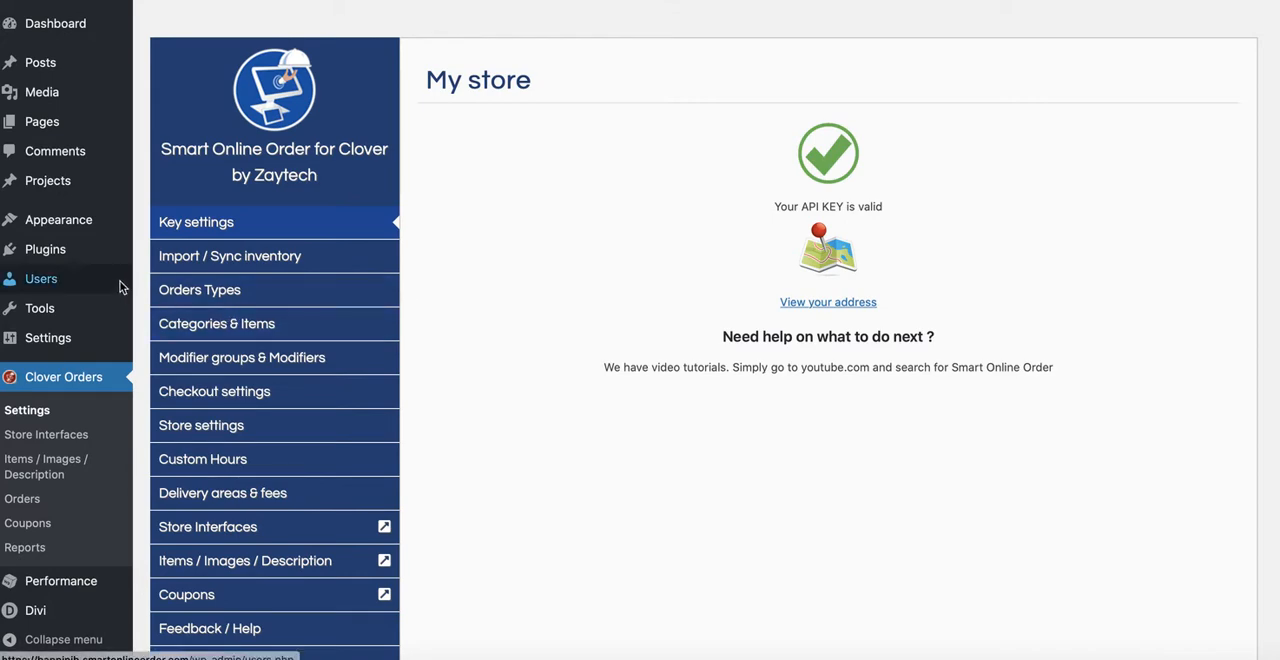
Step: Switch to the WordPress dashboard and open the Order Online page for editing in the Divi Builder
mouse_move(43, 137)
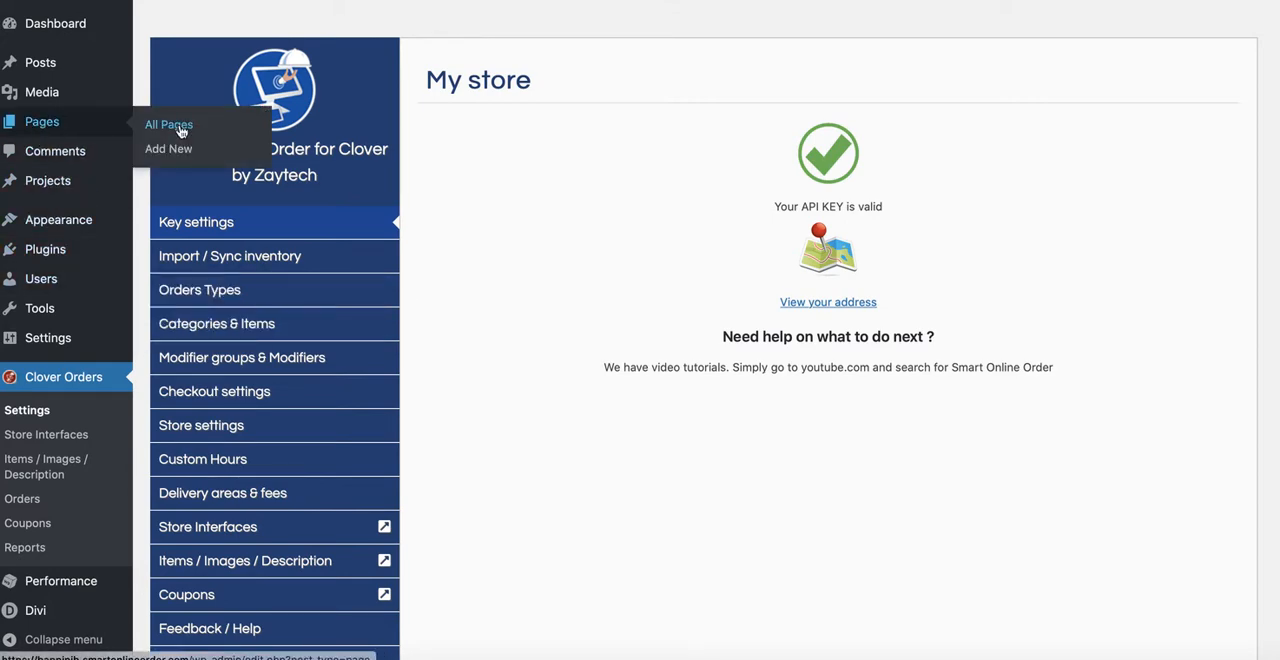
left_click(181, 132)
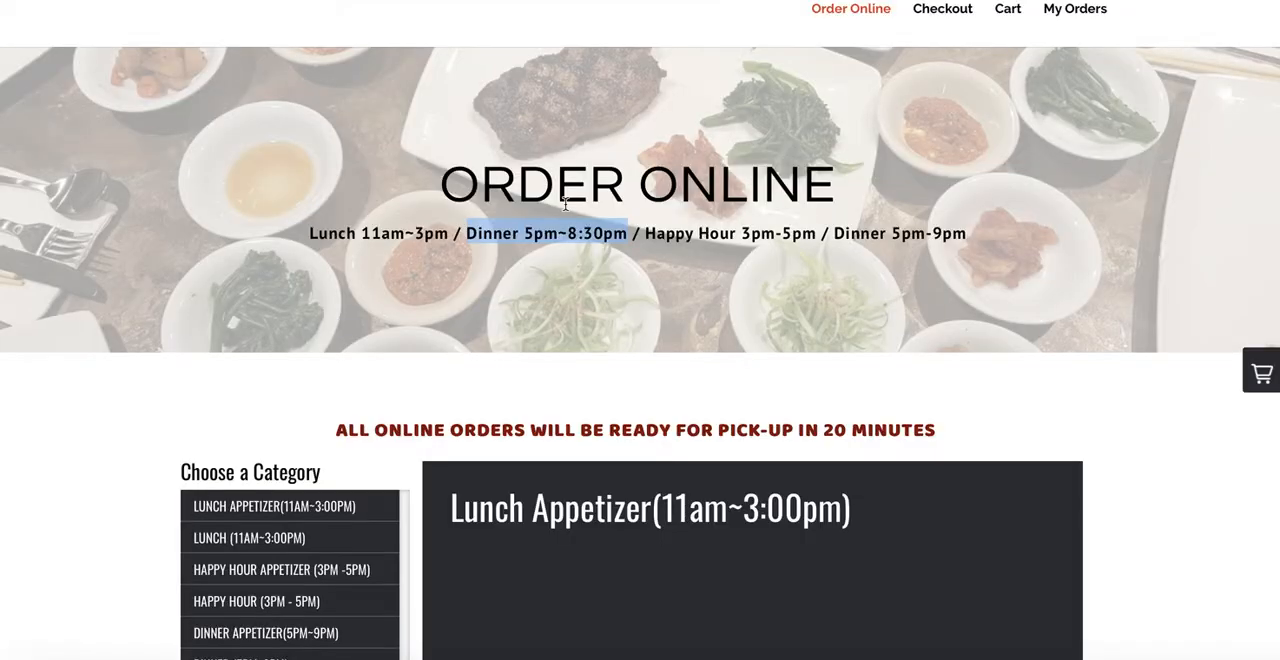
left_click_drag(445, 186, 808, 176)
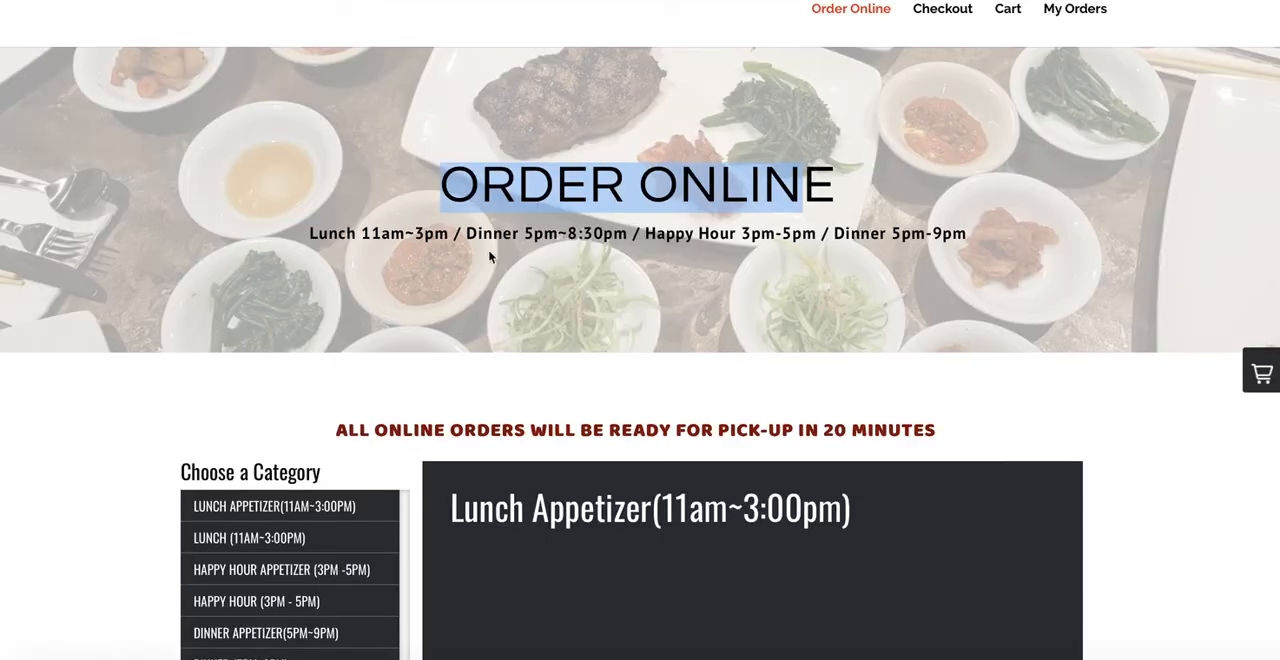
left_click(463, 263)
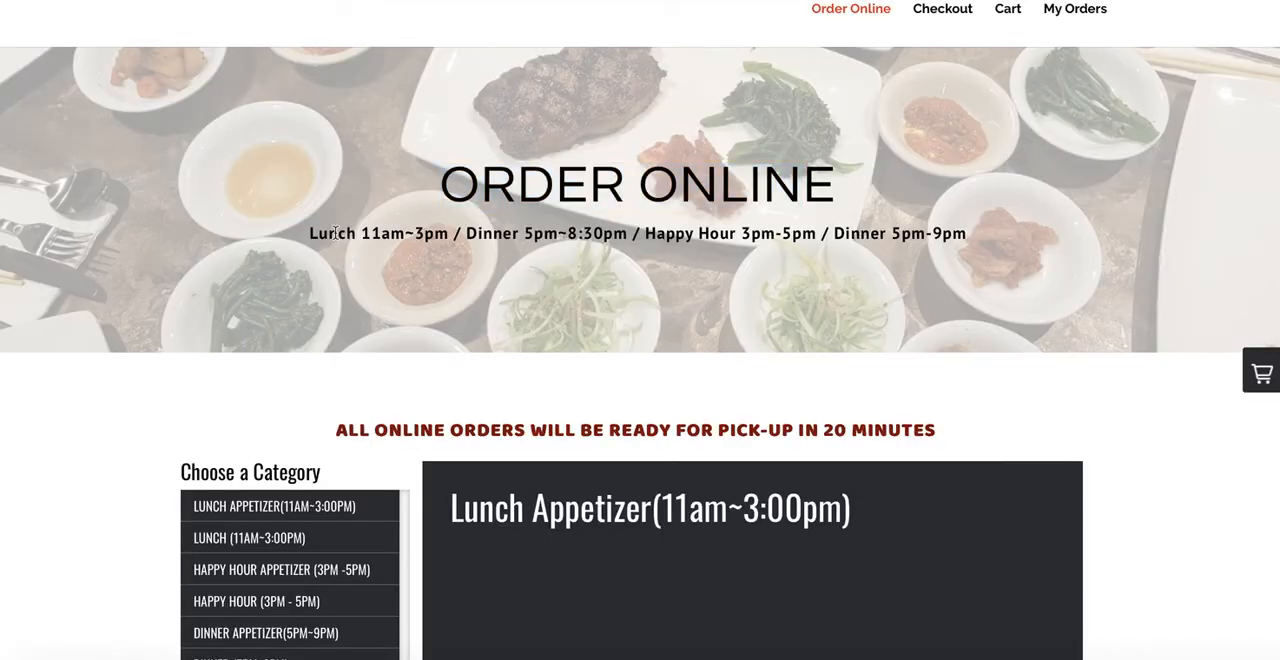
left_click_drag(317, 236, 572, 233)
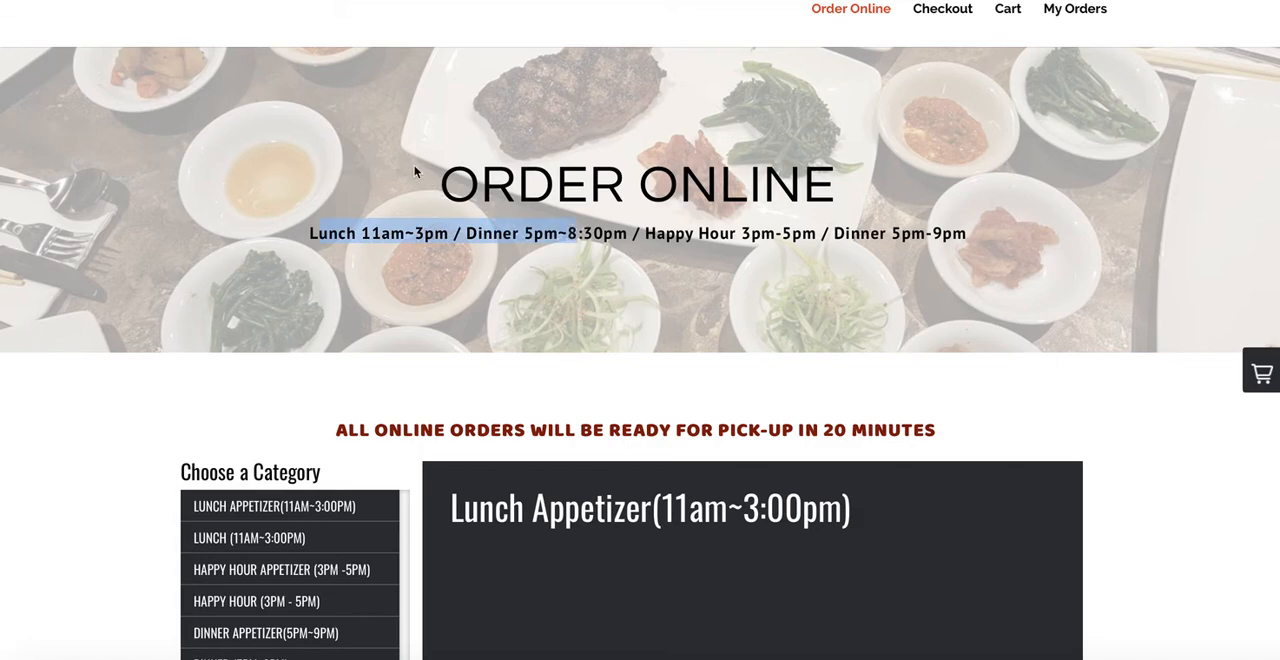
left_click(757, 266)
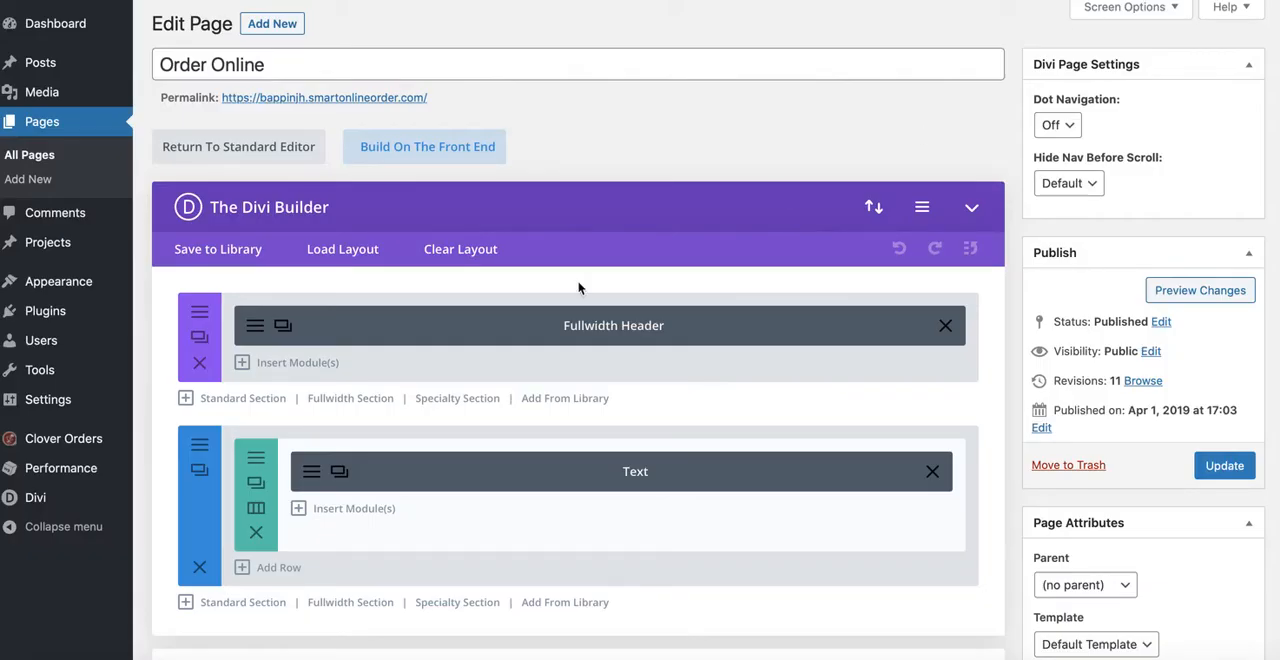
Step: Open the Fullwidth Header module's settings and compare its subtitle with the hours line on the live order page
scroll(466, 349, "down", 1)
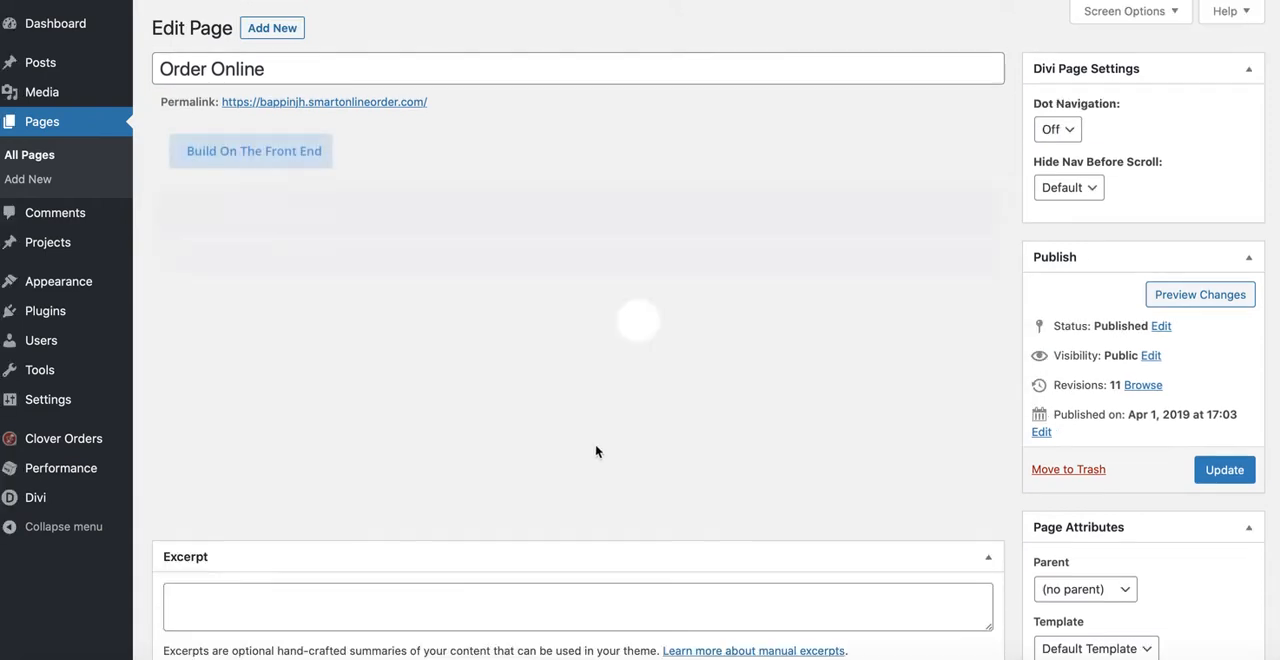
scroll(469, 440, "up", 1)
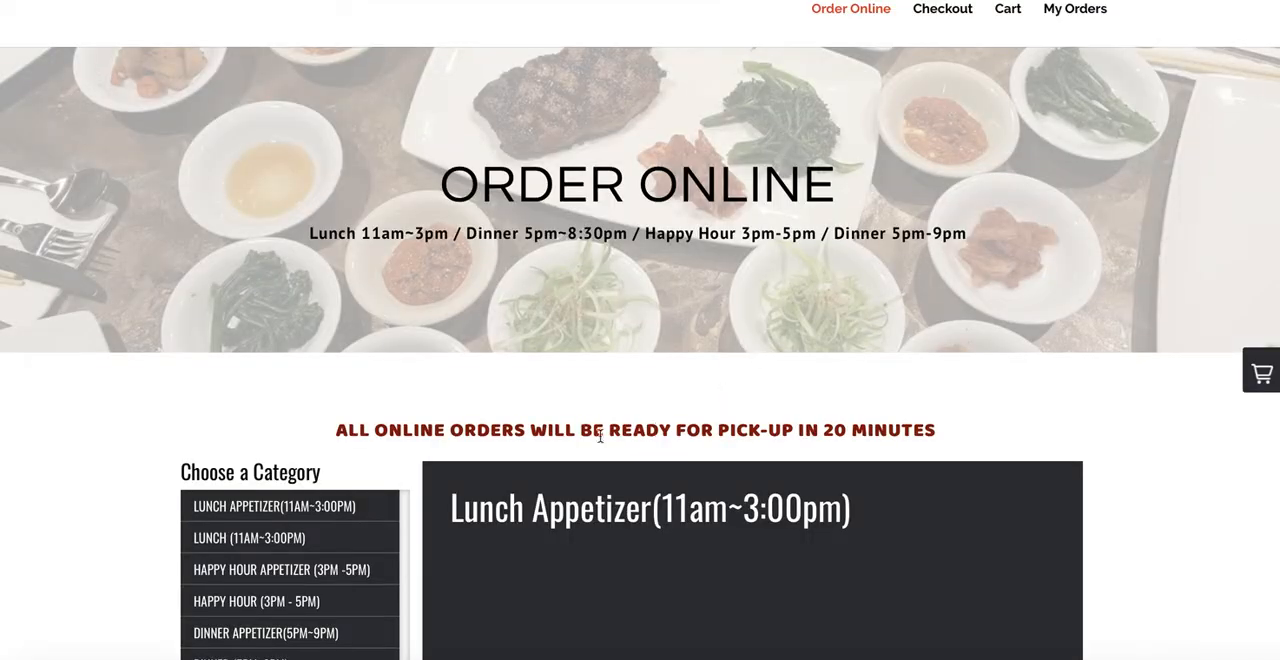
scroll(523, 349, "down", 4)
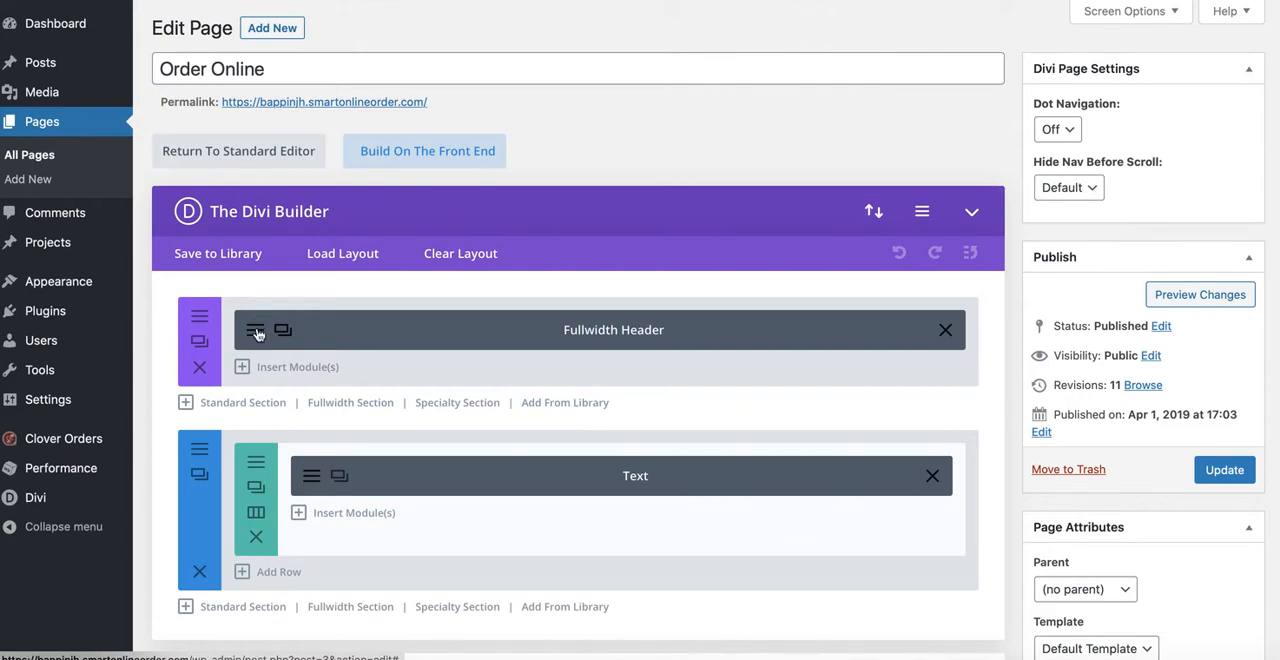
left_click(423, 343)
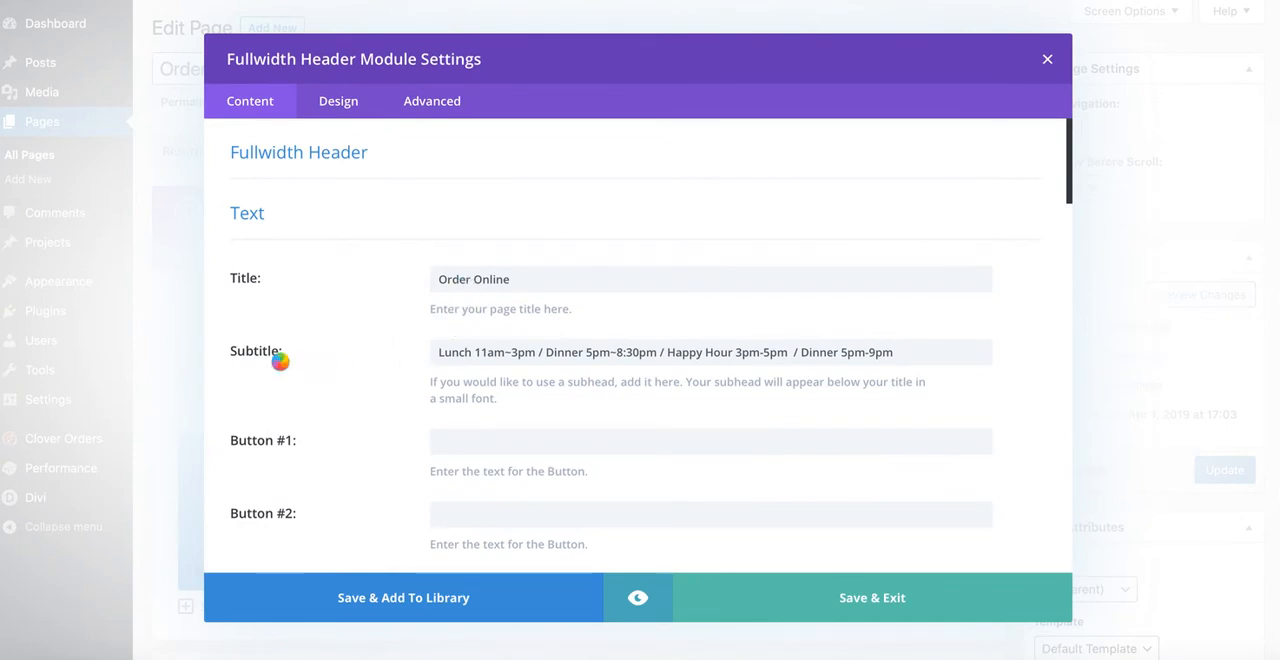
scroll(754, 314, "down", 1)
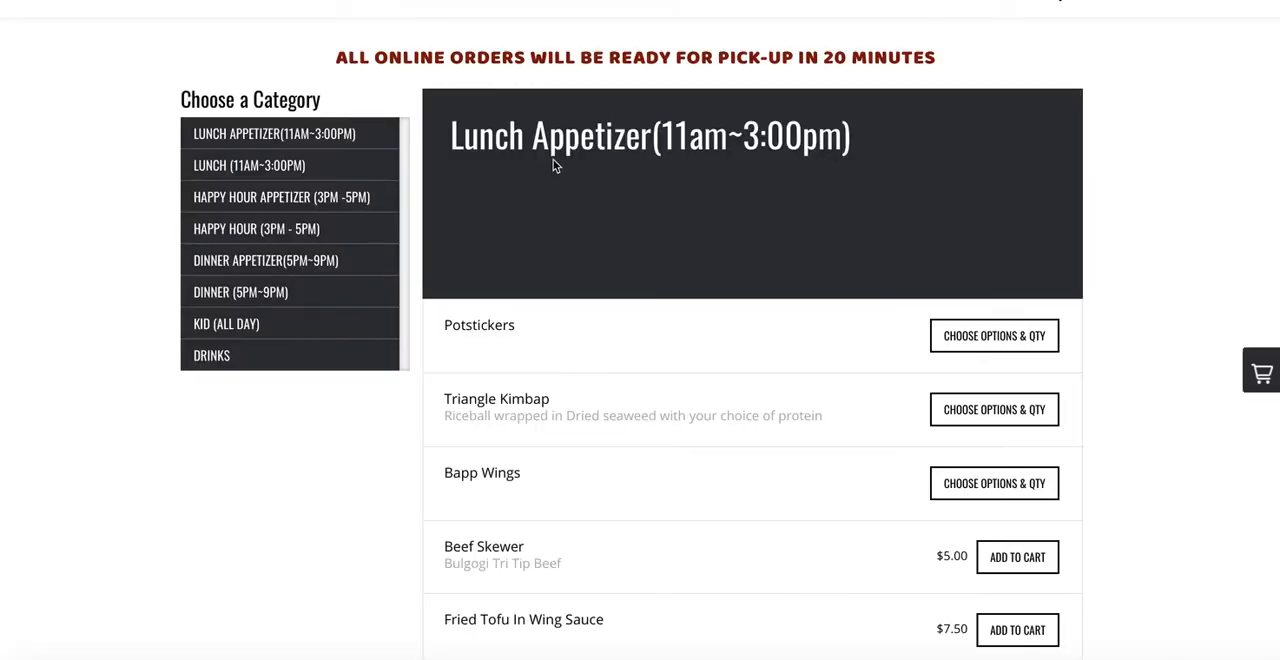
scroll(405, 88, "up", 4)
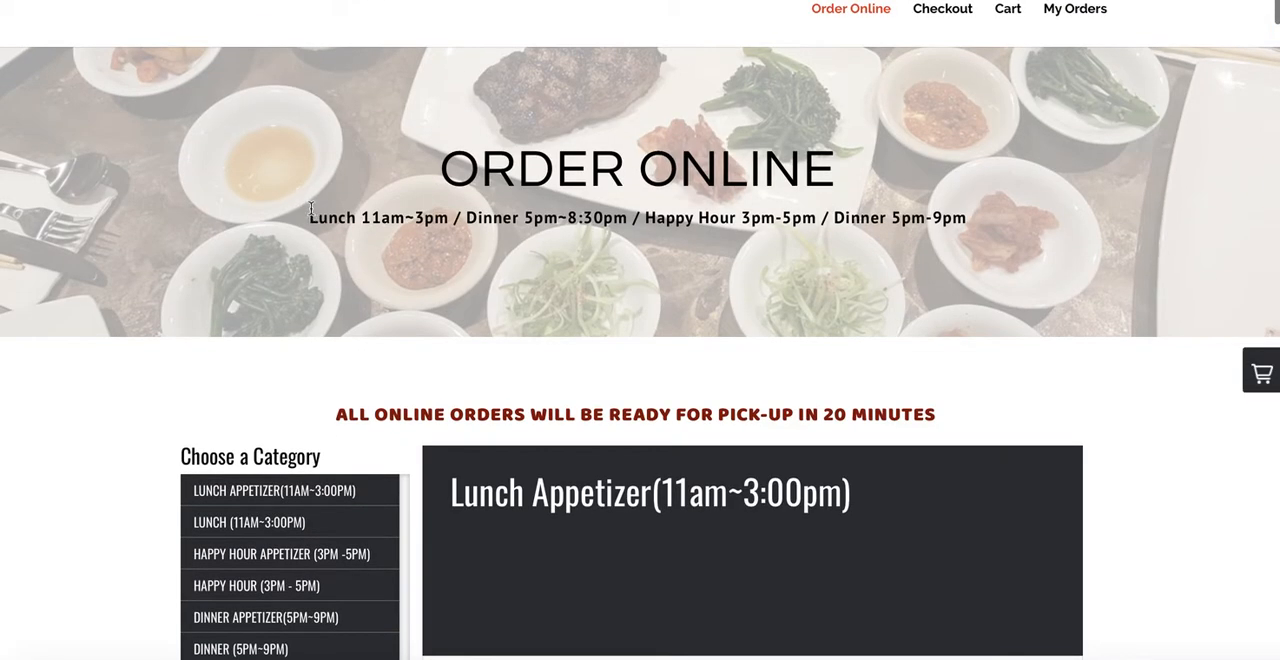
left_click_drag(310, 215, 570, 217)
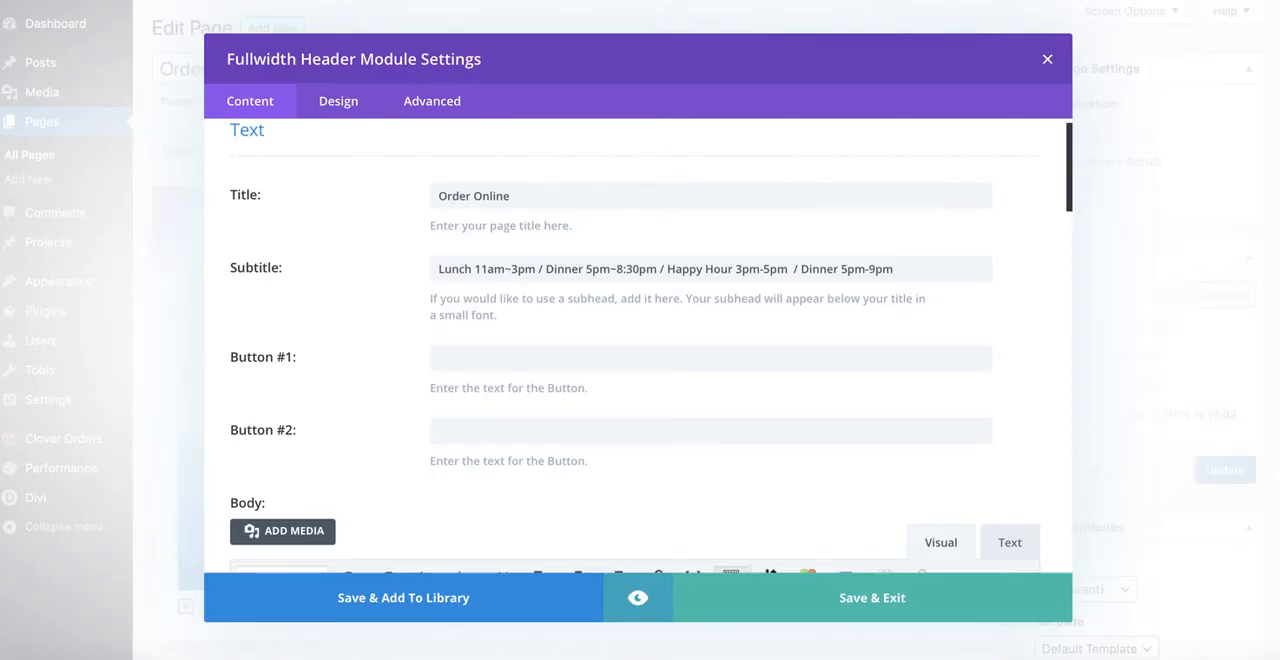
Step: Remove "Dinner 5pm~8:30pm" and its extra slash from the header subtitle, then save the module settings
left_click_drag(547, 270, 651, 268)
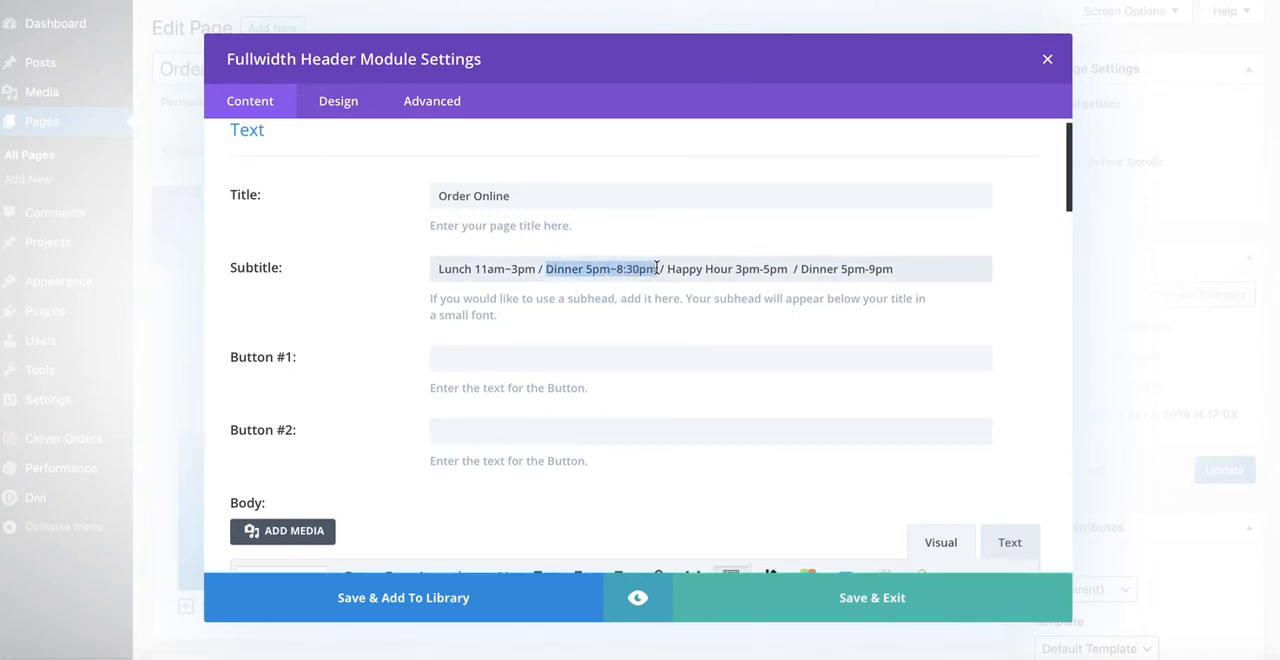
key("BackSpace")
key("BackSpace")
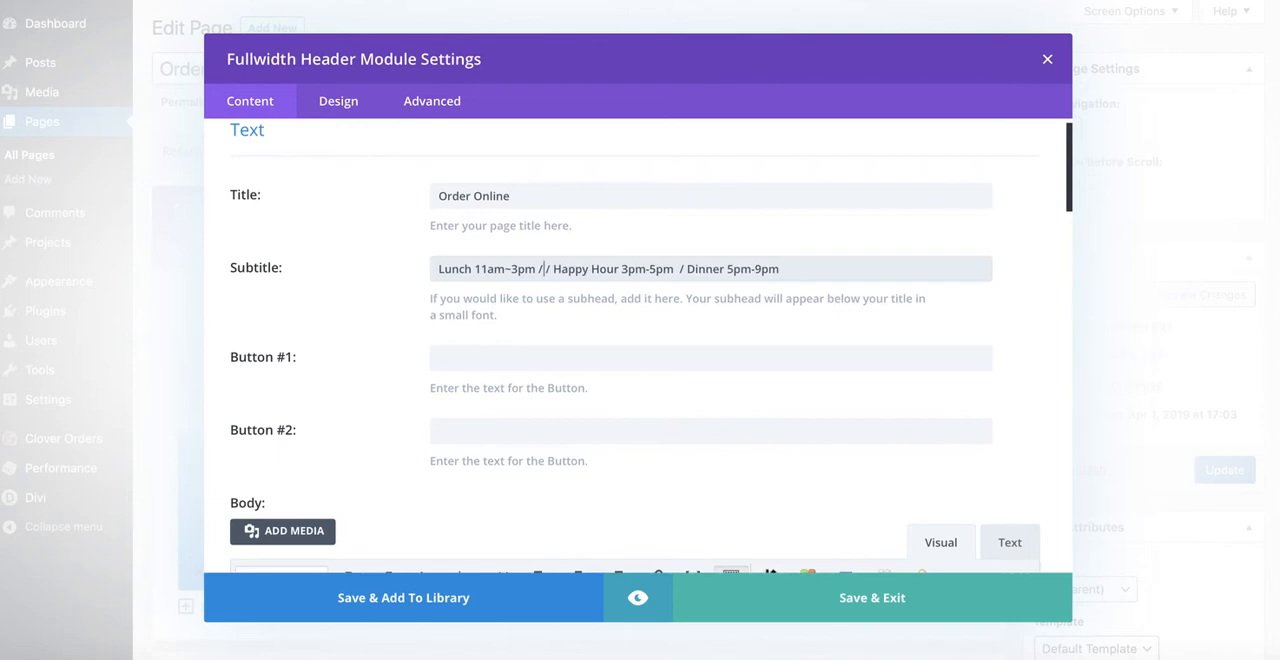
key("Right")
key("Right")
key("BackSpace")
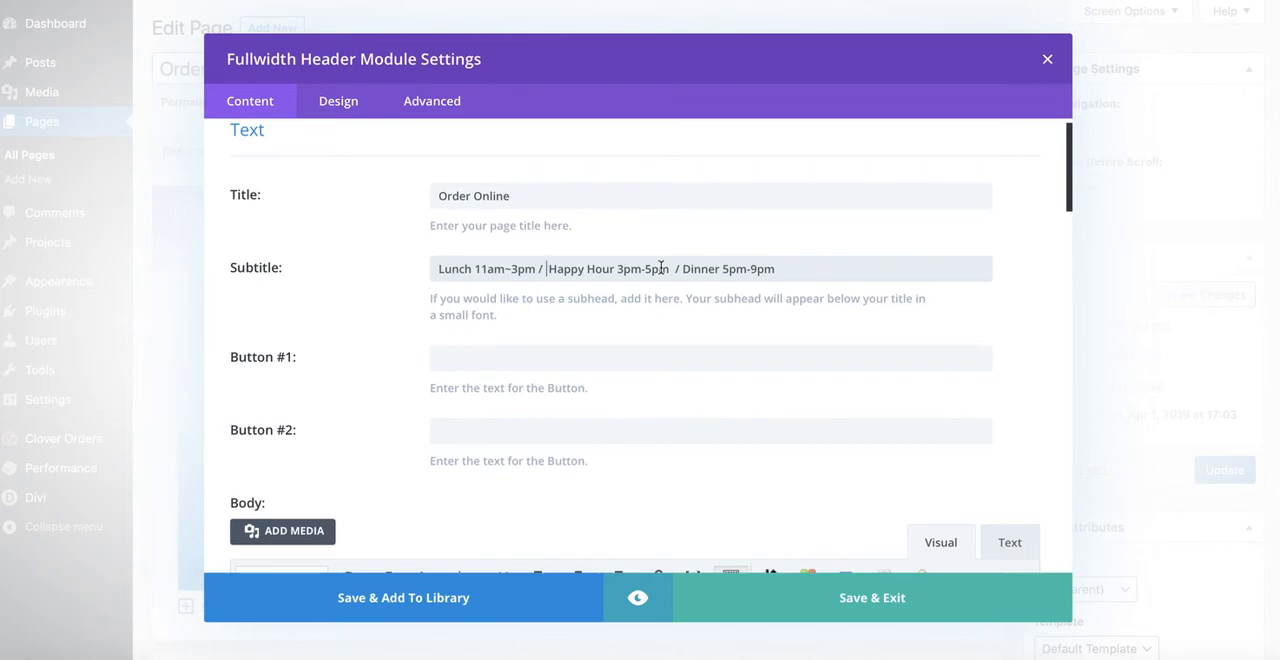
left_click(847, 597)
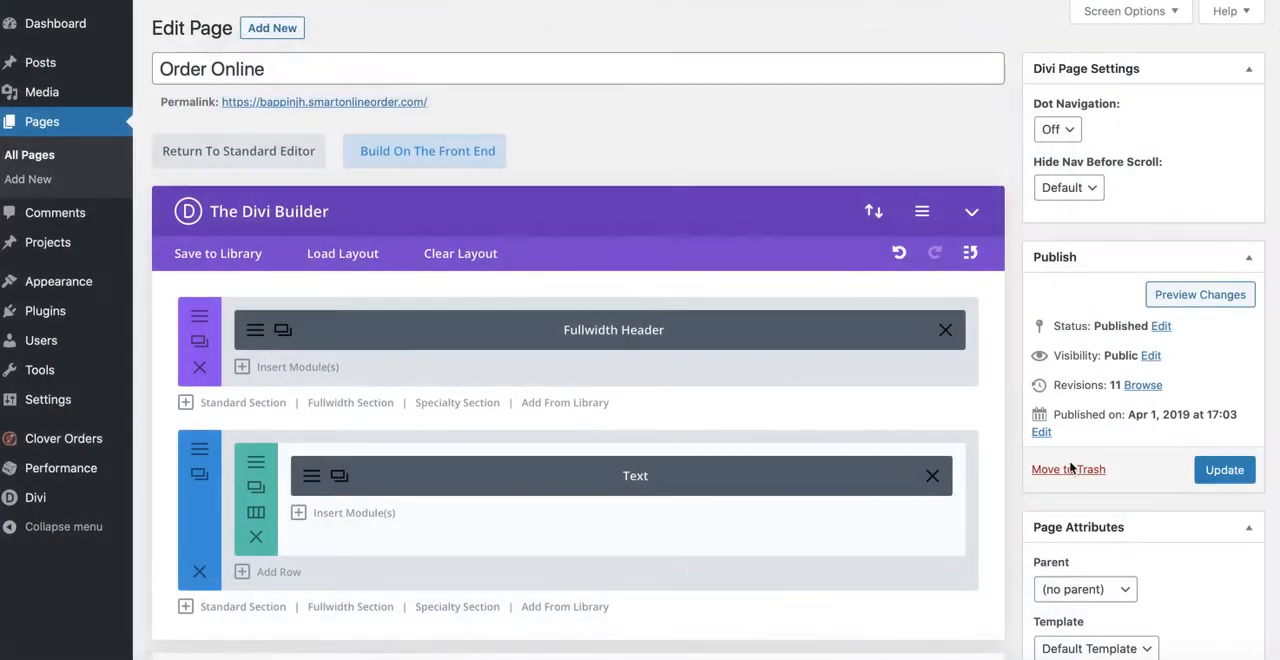
Step: Update the Order Online page and reload the live order page to check the header's service hours
left_click(1217, 472)
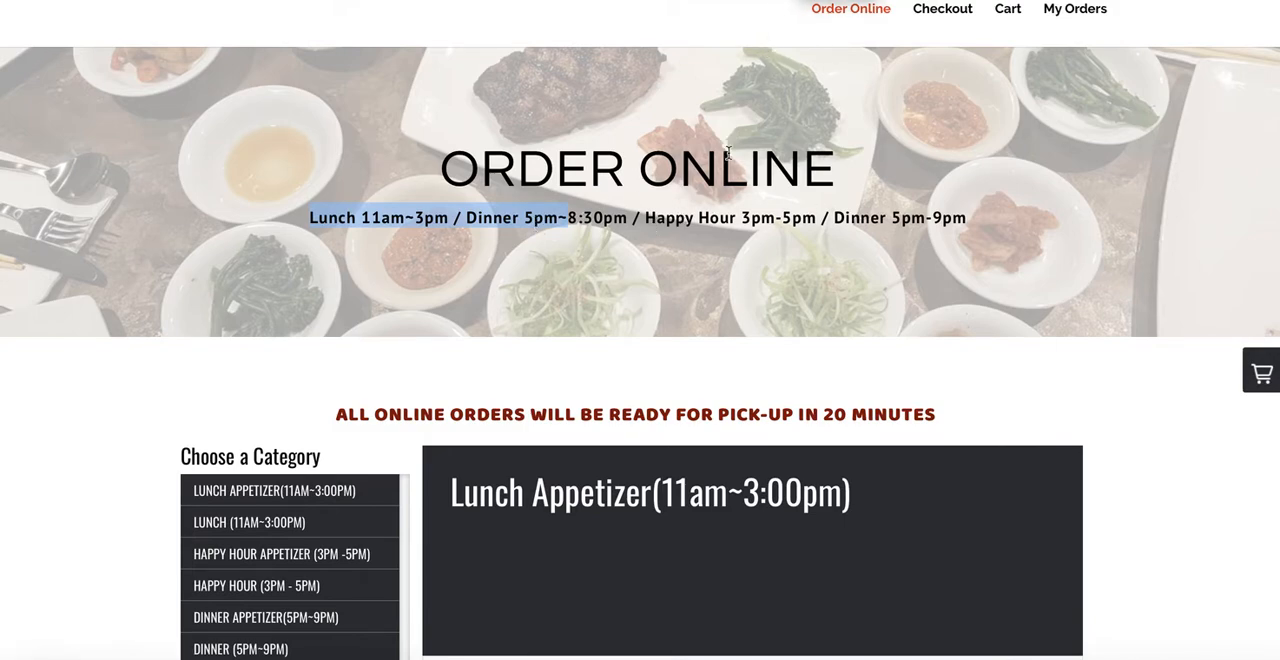
key("F5")
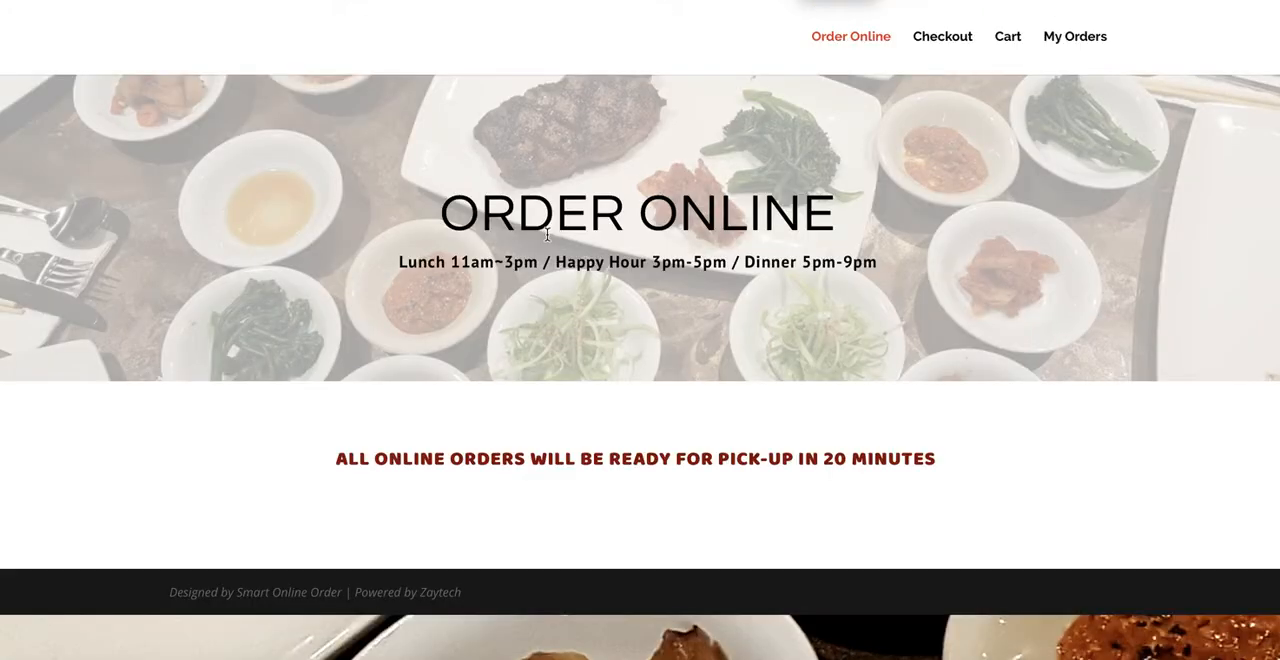
left_click_drag(400, 262, 583, 261)
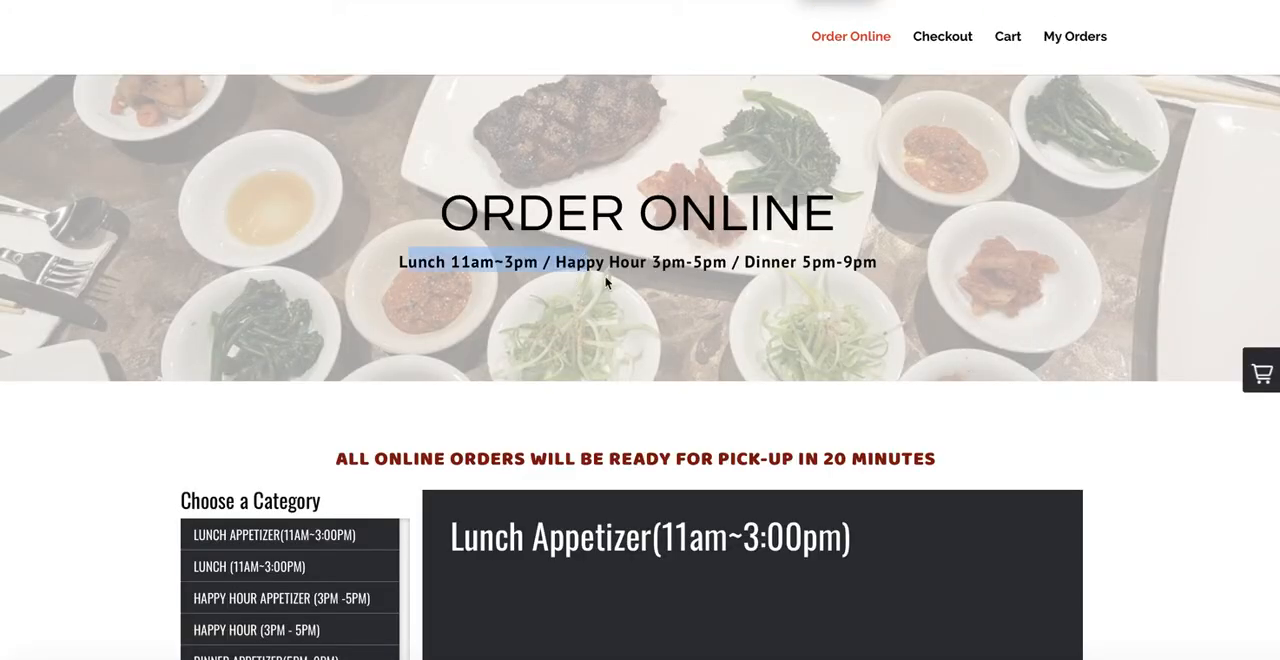
left_click(505, 276)
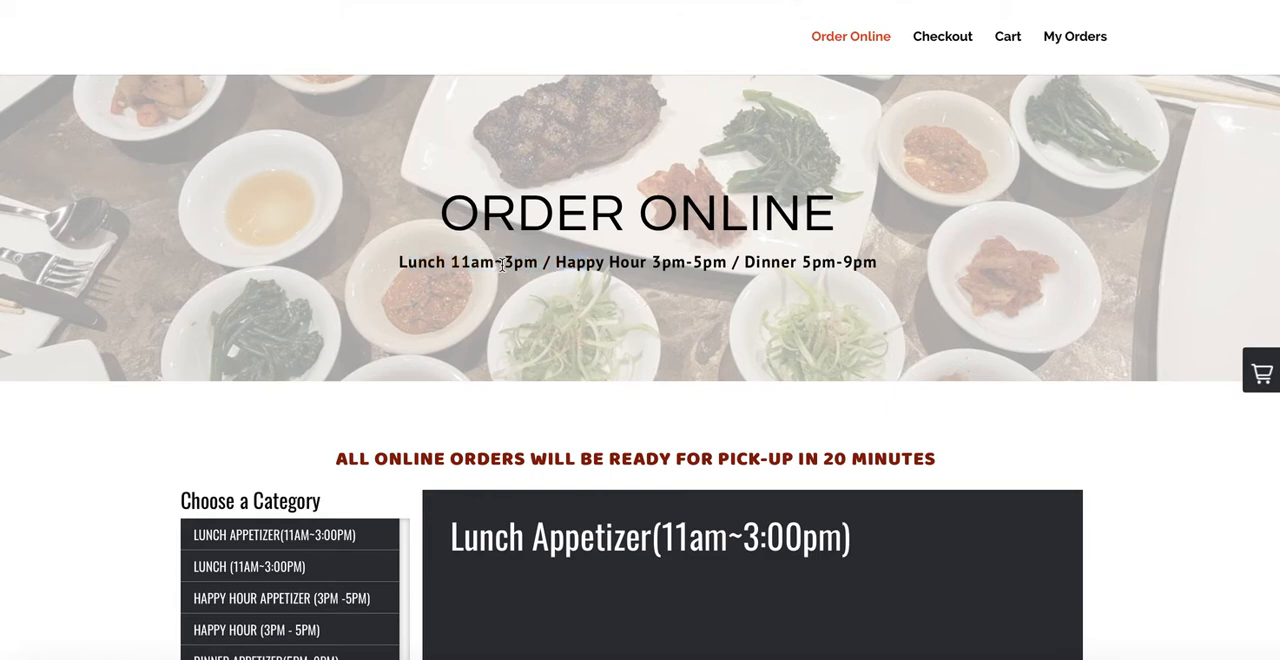
scroll(591, 309, "down", 2)
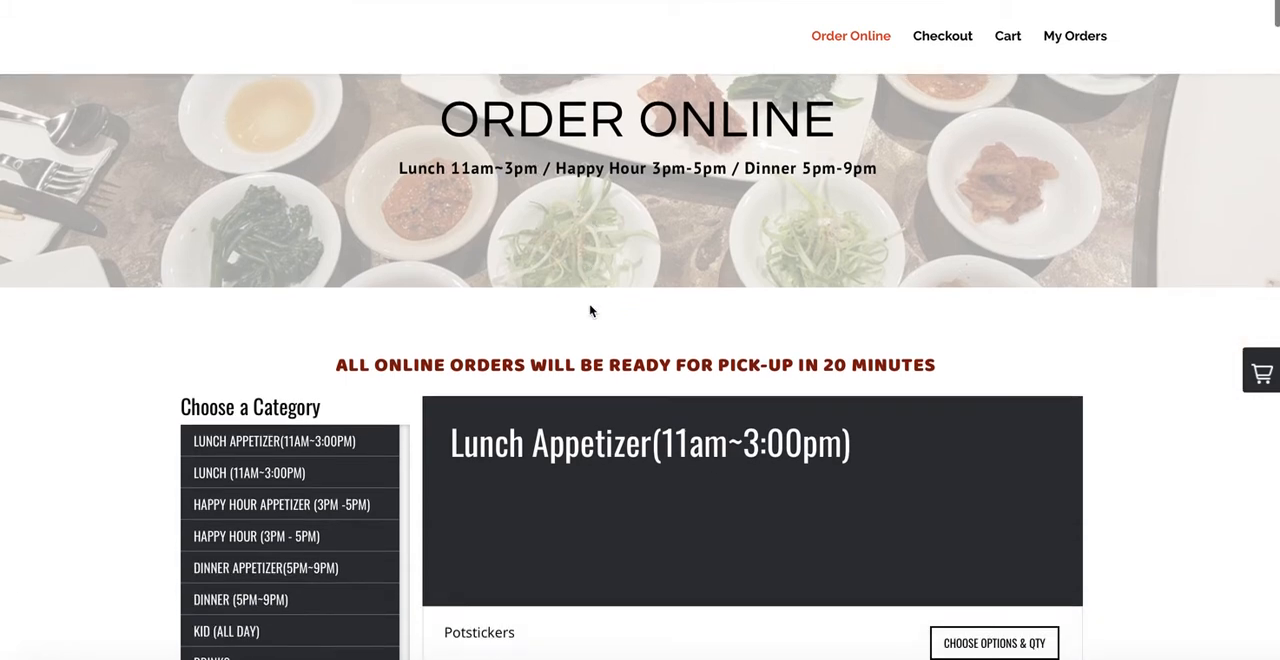
scroll(646, 369, "down", 2)
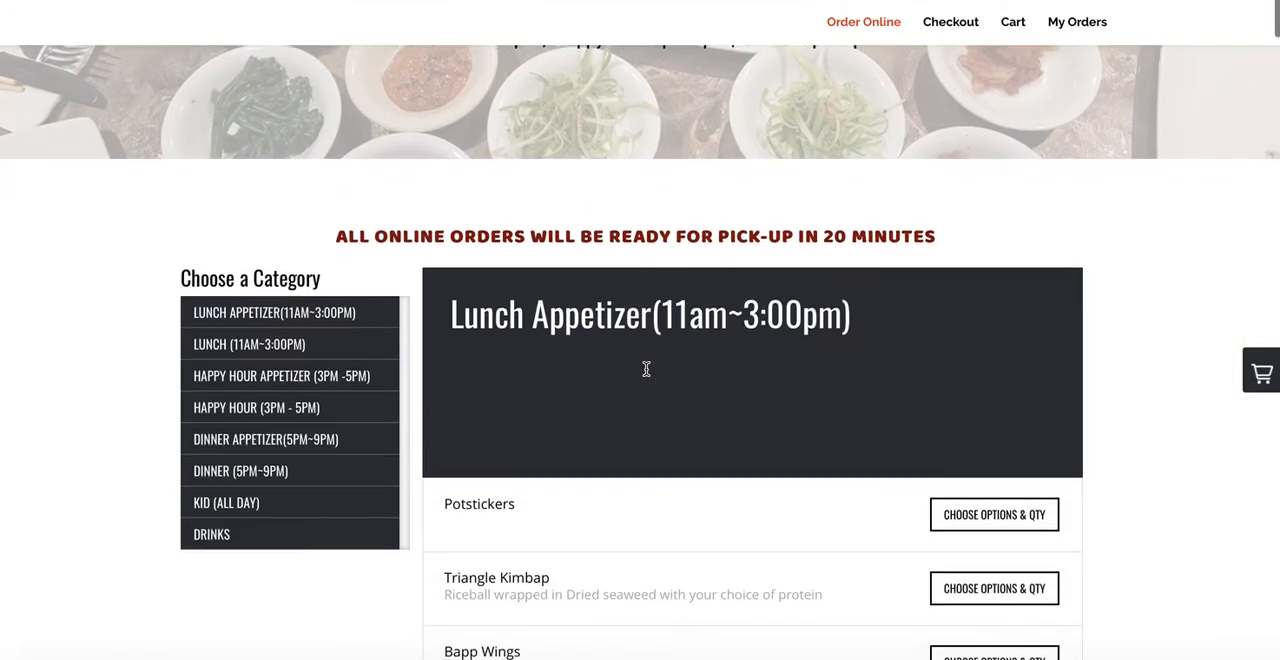
Step: Examine the lunch category's name and service hours on the live order page
scroll(670, 330, "down", 1)
scroll(688, 320, "down", 1)
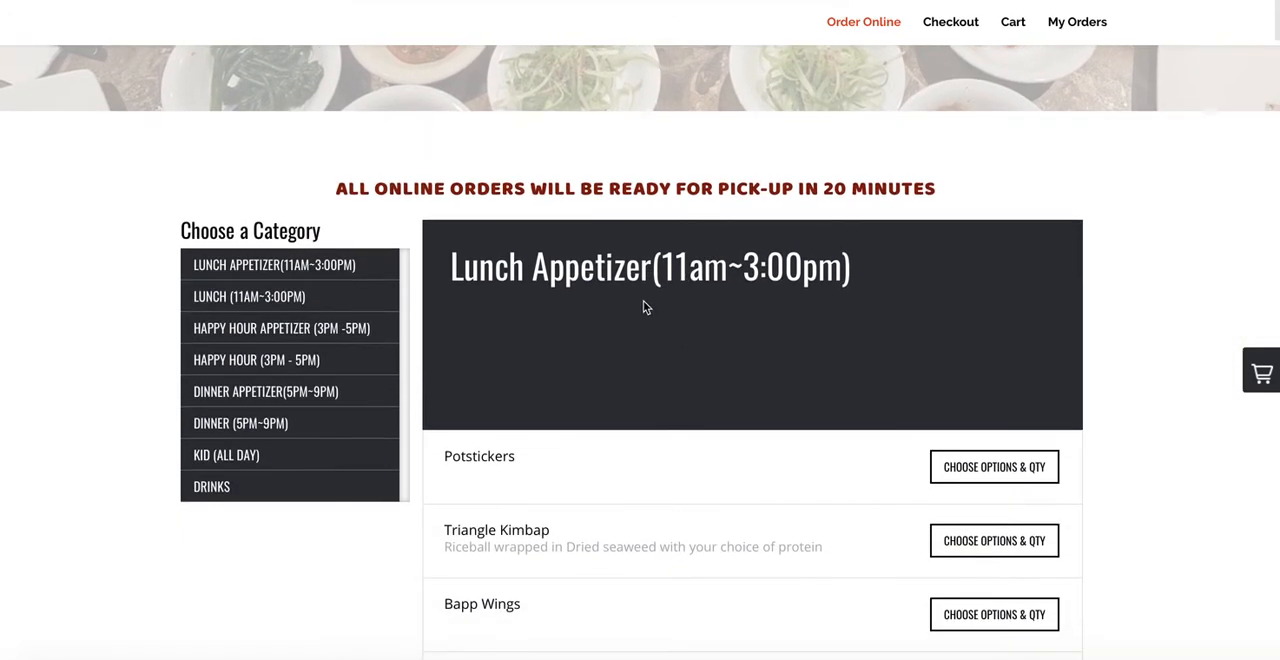
double_click(735, 266)
scroll(700, 338, "down", 2)
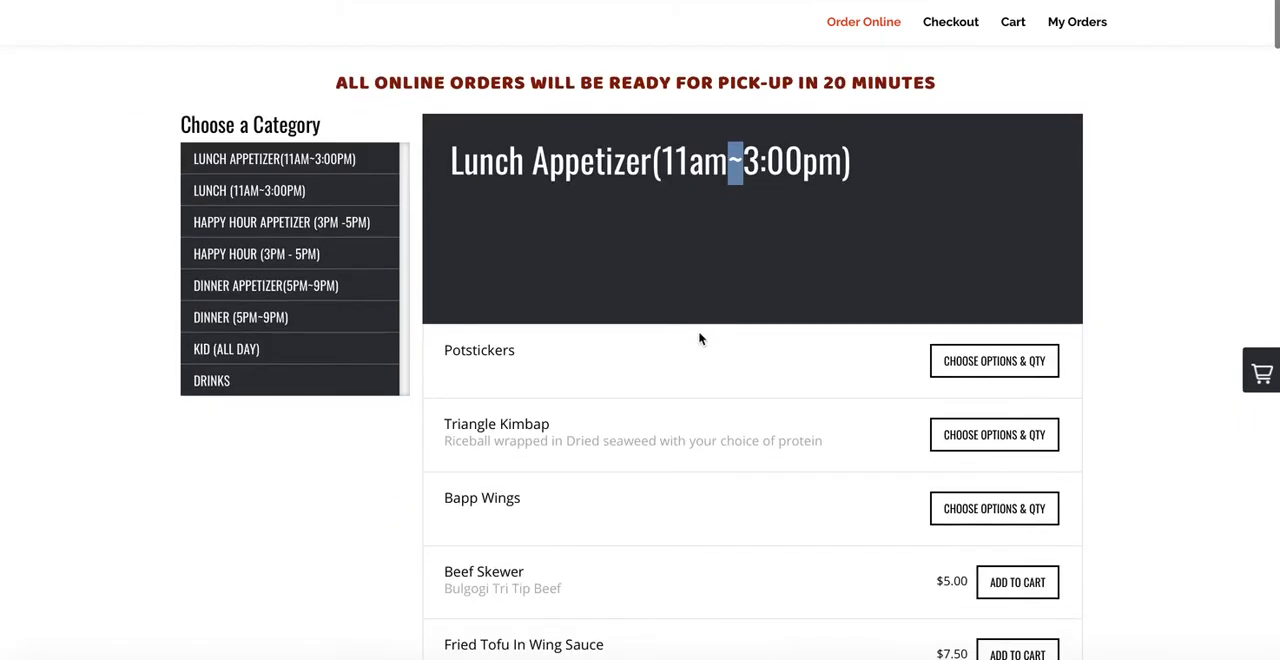
scroll(631, 304, "up", 1)
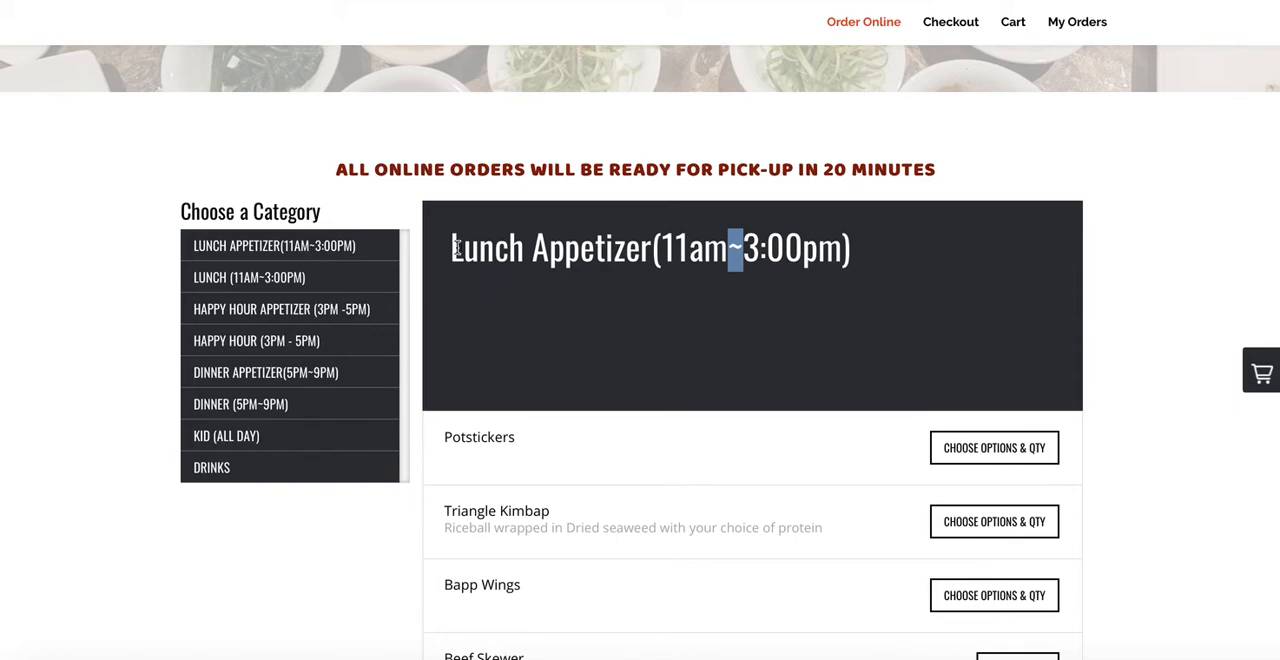
left_click_drag(455, 247, 783, 249)
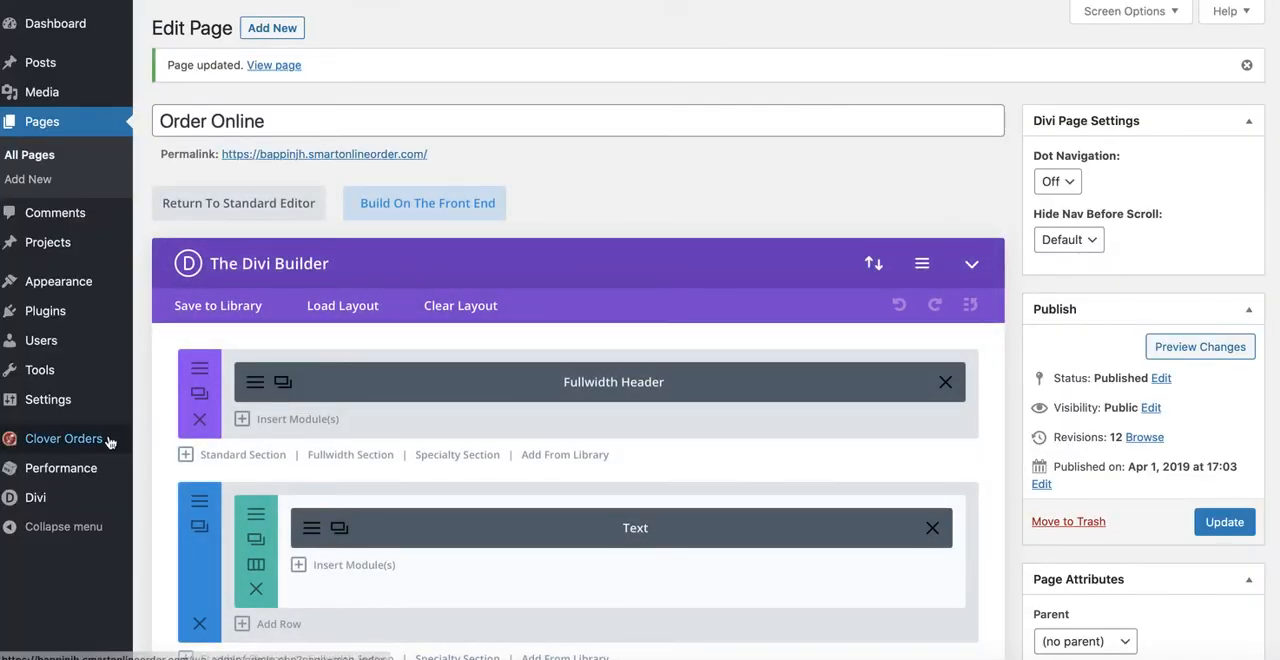
Step: Switch to the WordPress dashboard and open the Clover Orders custom hours for categories
mouse_move(56, 441)
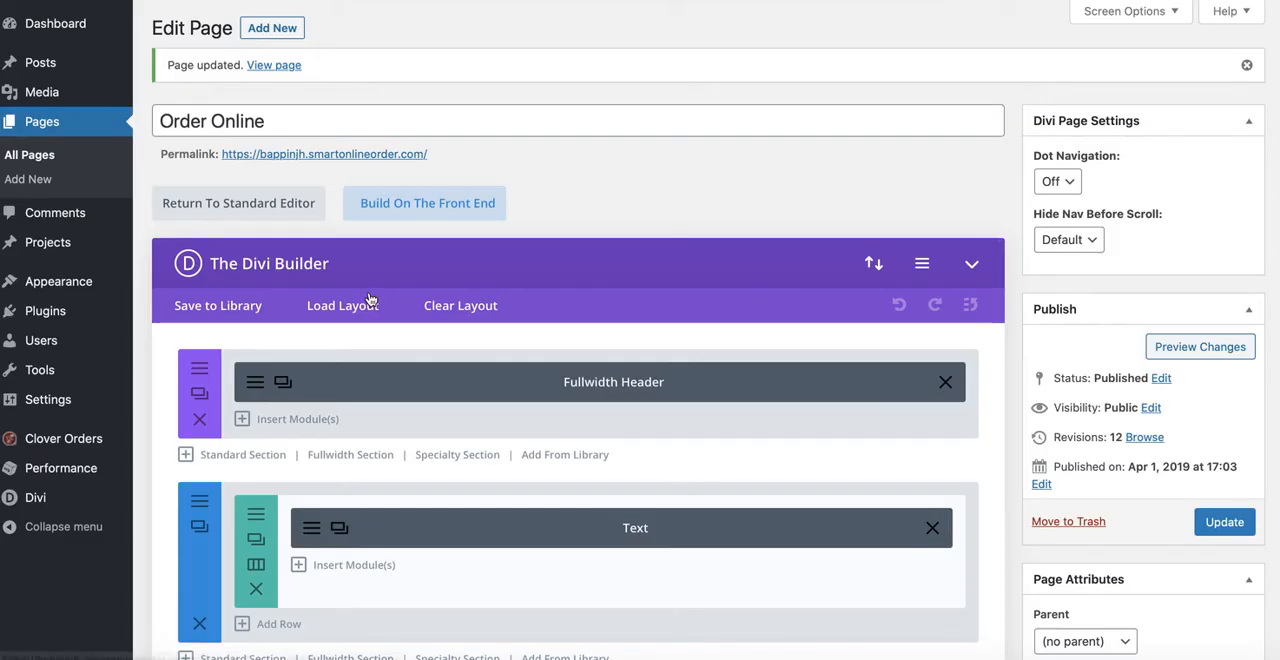
mouse_move(70, 440)
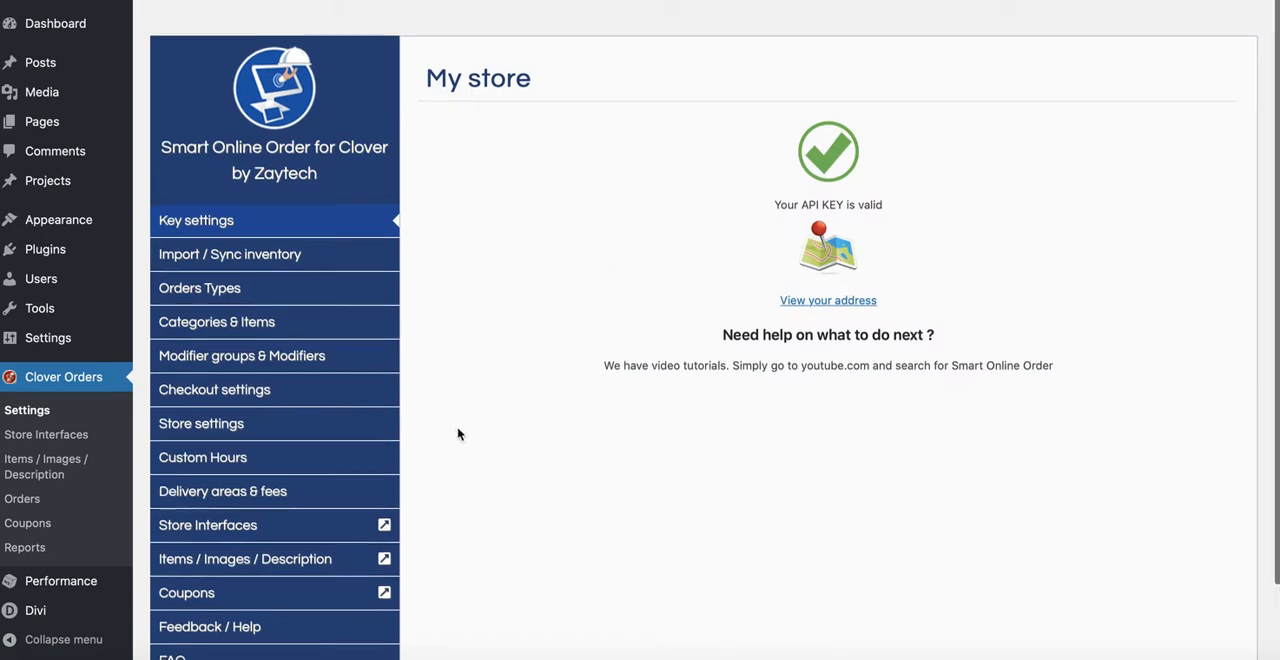
scroll(457, 434, "down", 1)
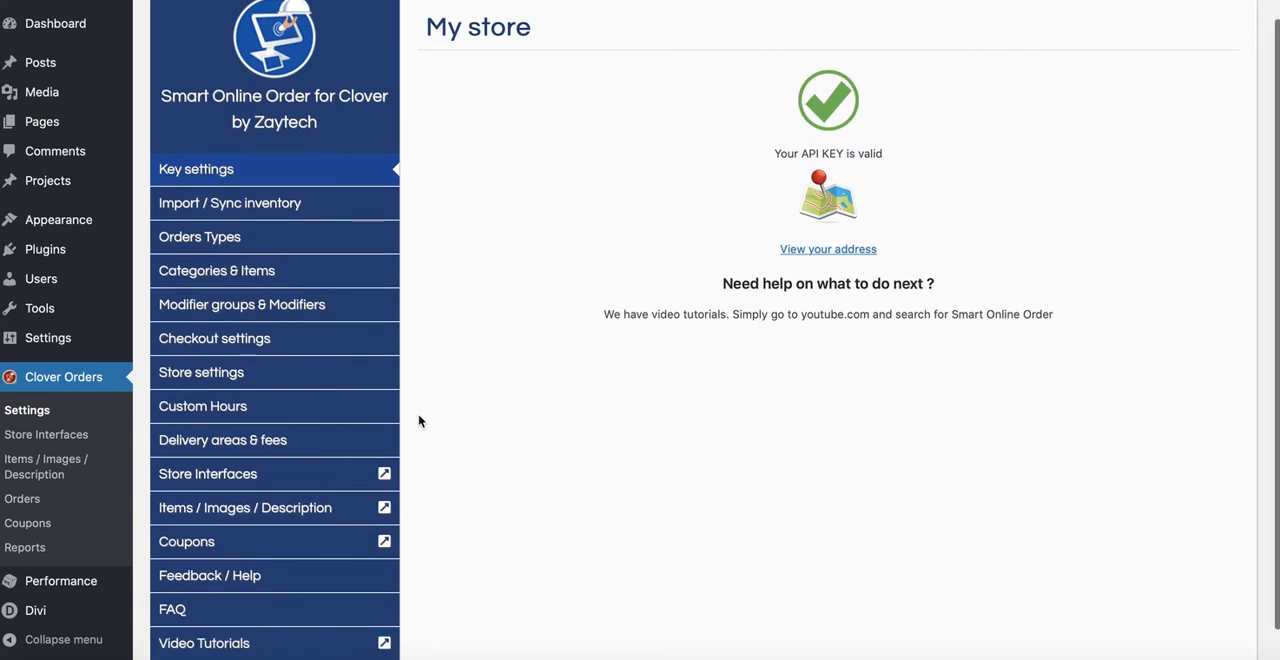
left_click(204, 409)
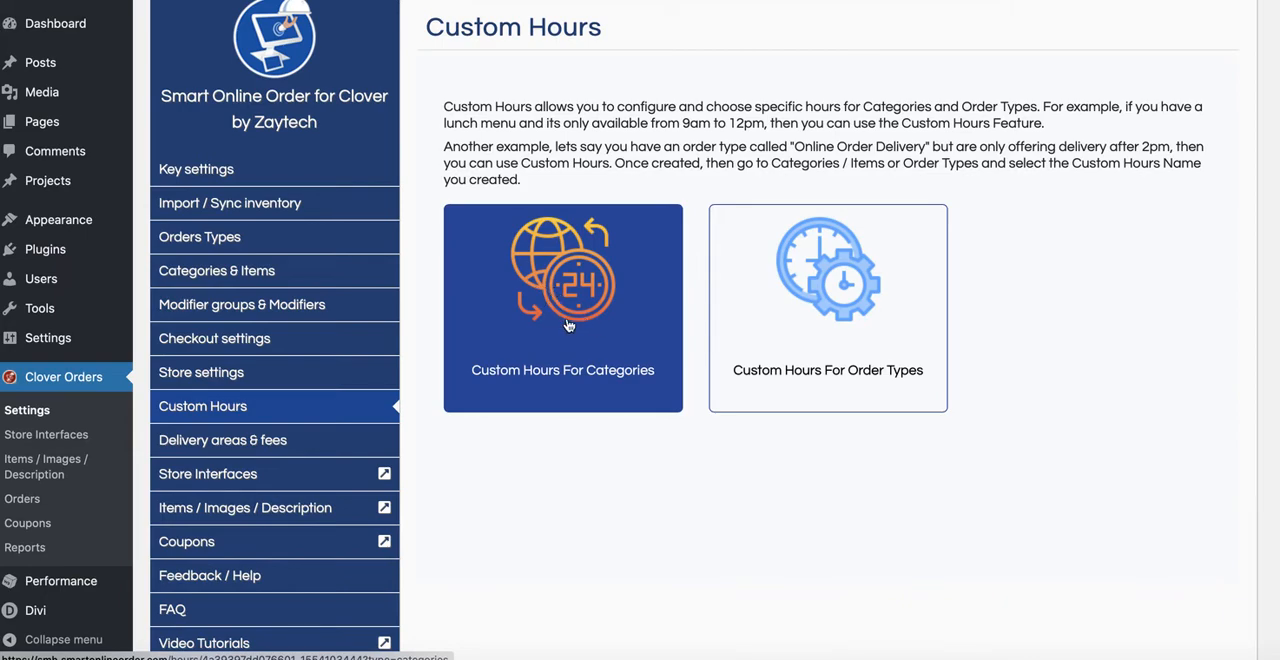
left_click(567, 325)
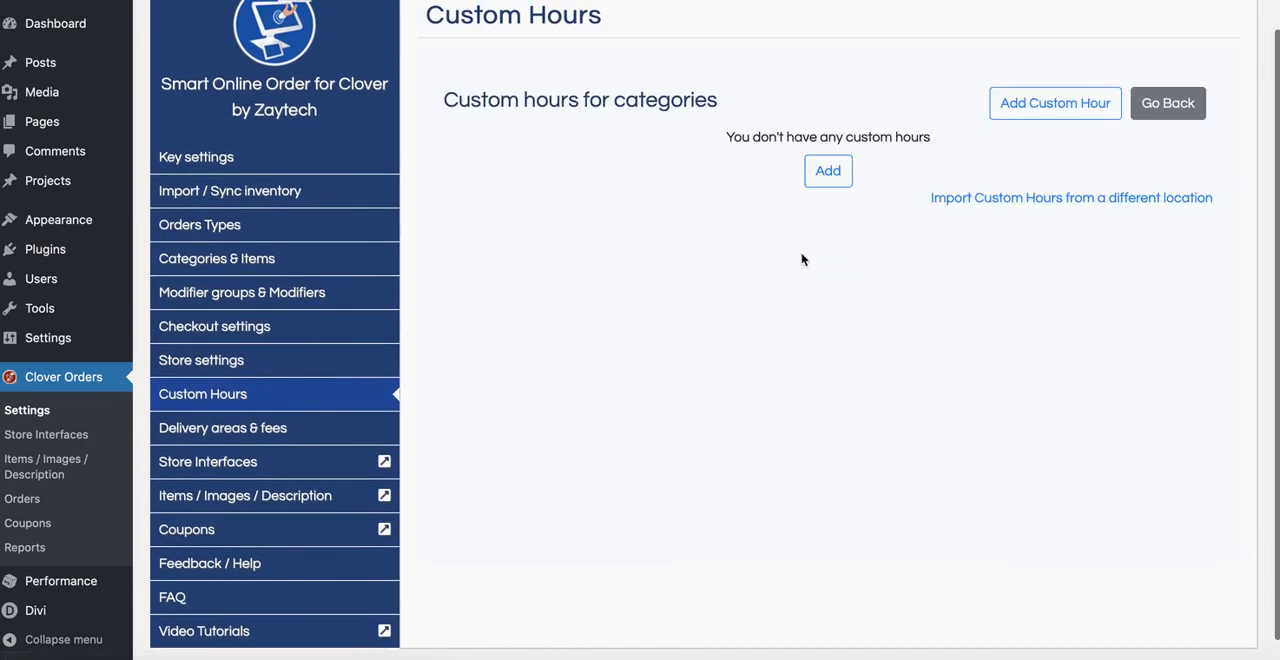
Step: Start a new custom hour for categories and name it "Lunch Hours"
left_click(1033, 106)
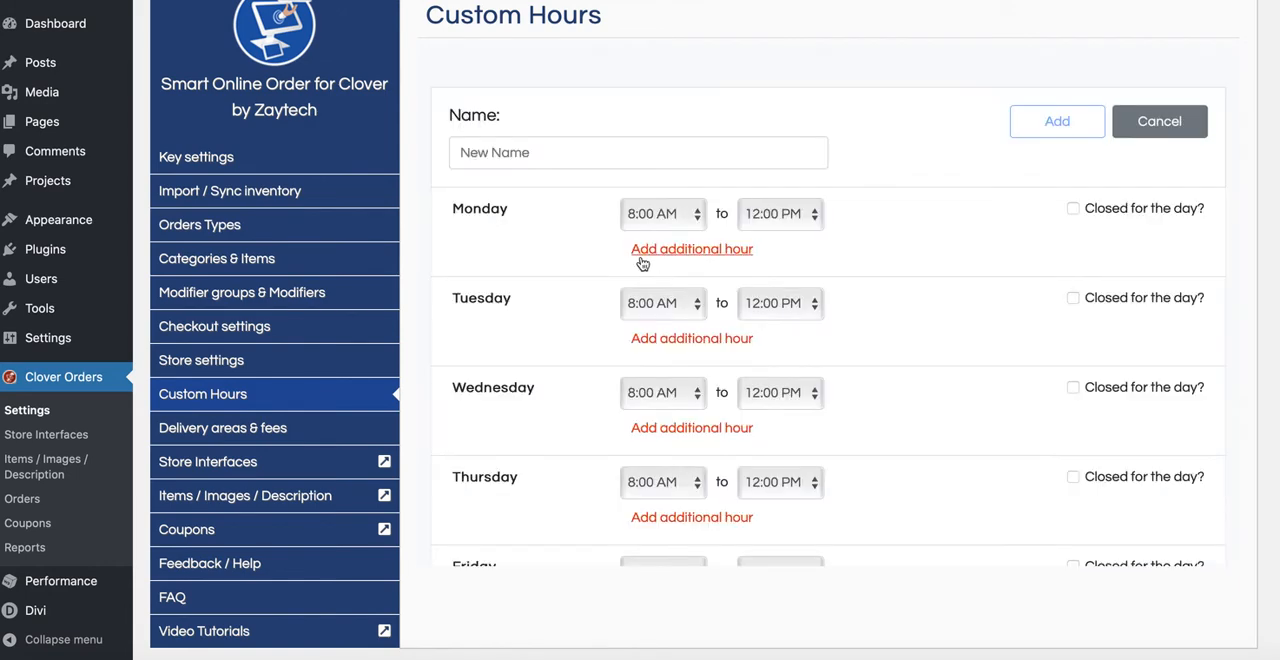
left_click(603, 152)
type("Lunch")
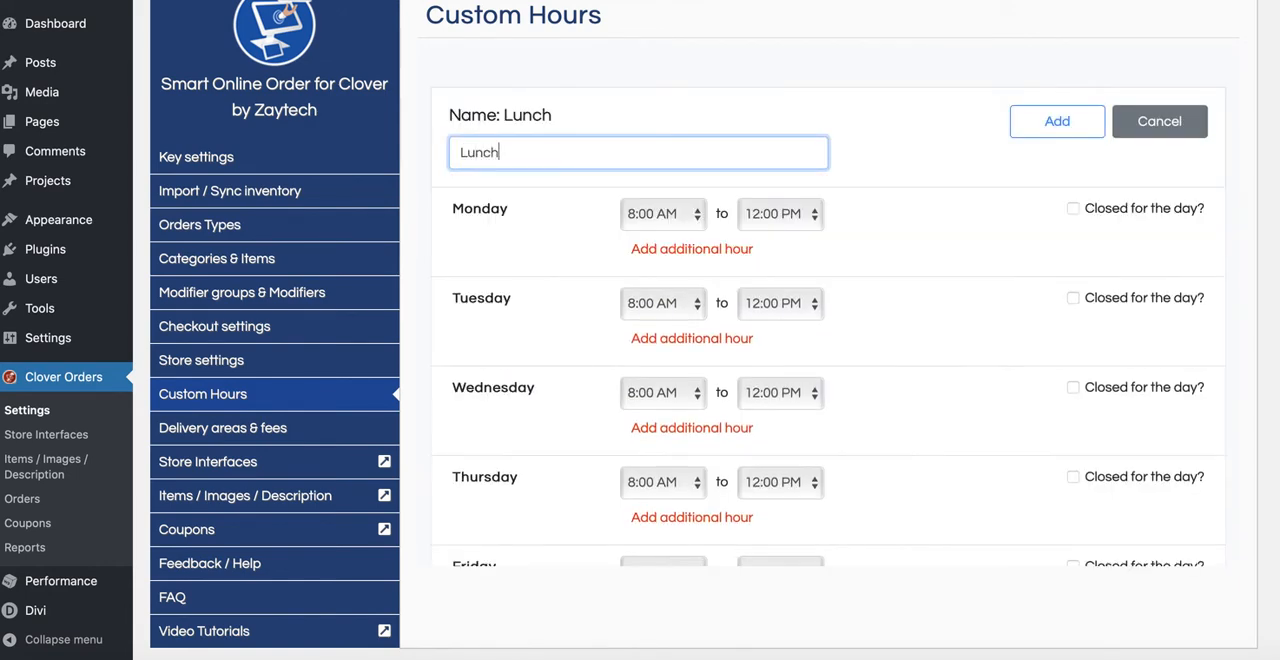
type(" Hours")
Step: Set Monday's lunch hours from 11:00 AM to 3:00 PM
left_click(692, 221)
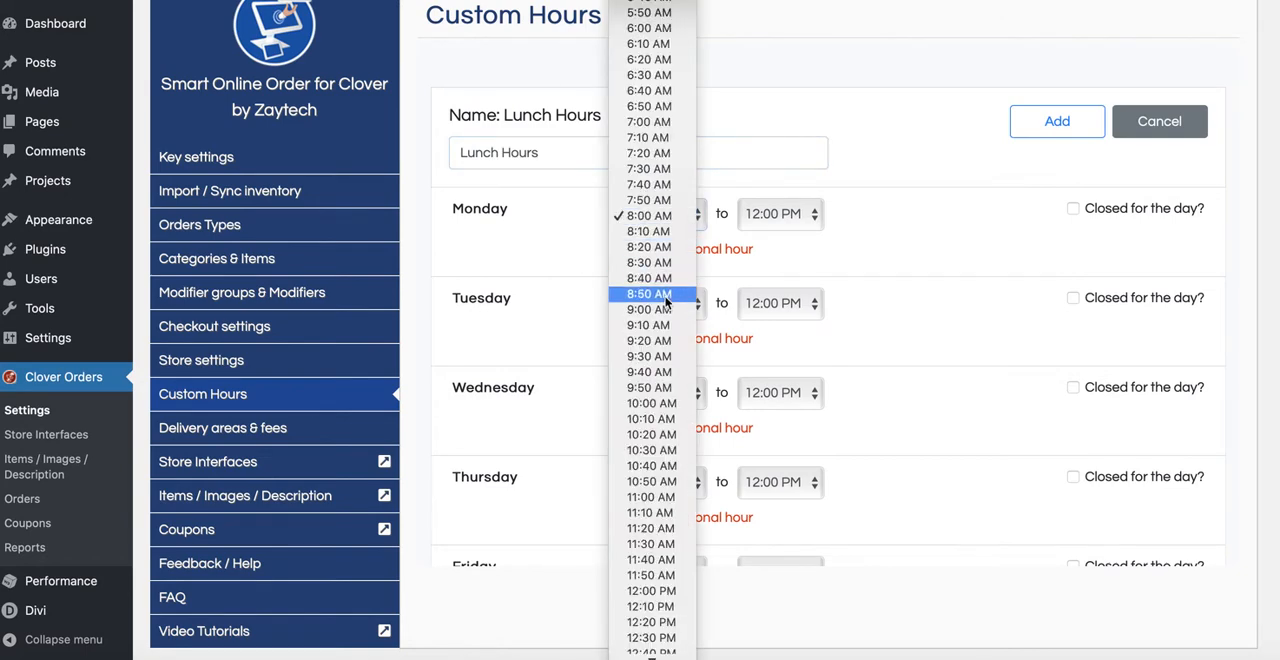
left_click(645, 505)
left_click(785, 215)
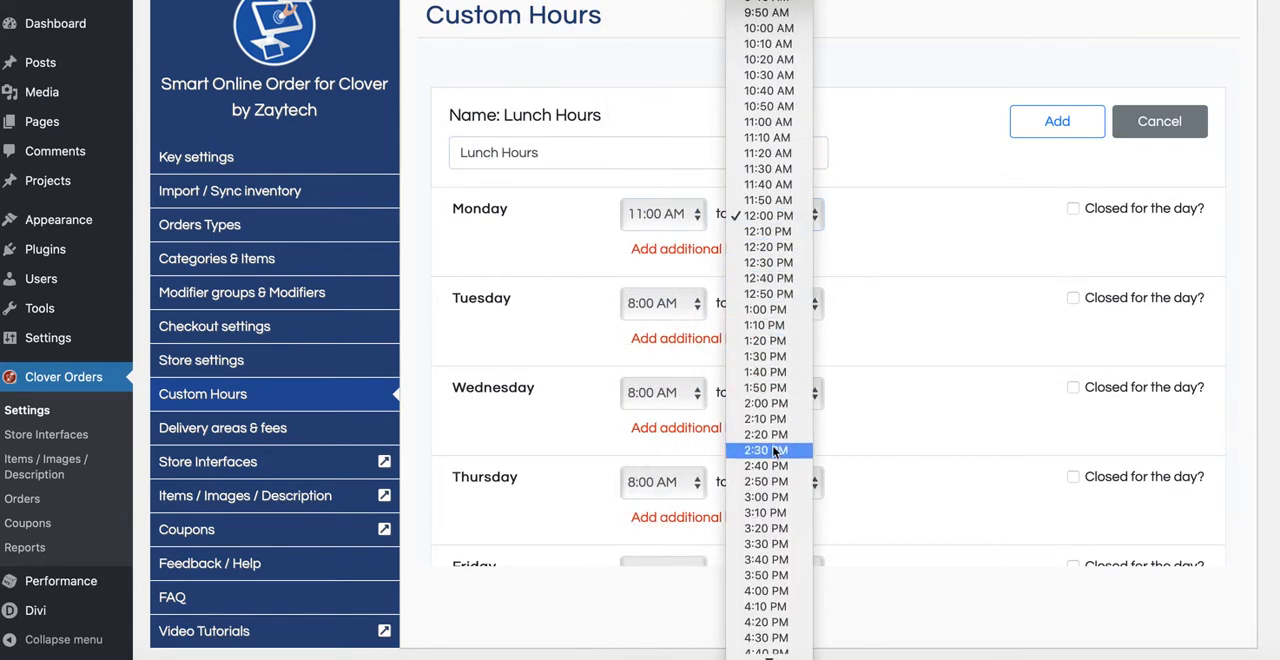
left_click(778, 497)
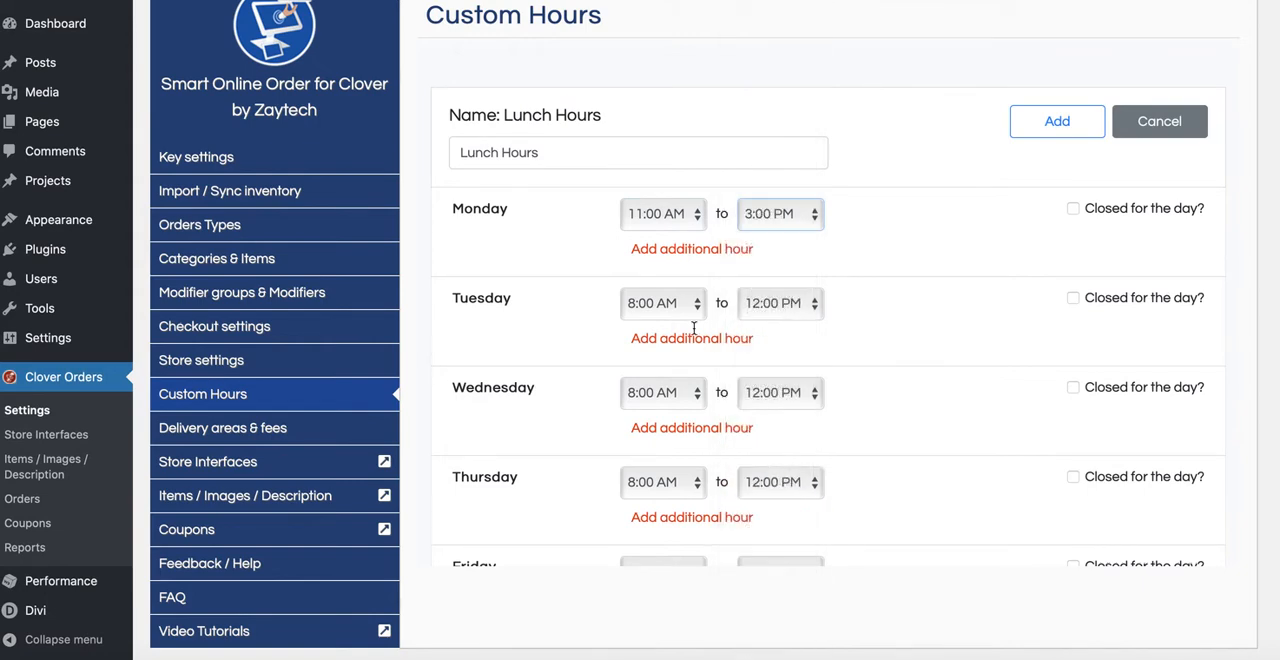
Step: Set Tuesday's lunch hours from 11:00 AM to 3:00 PM
left_click(688, 306)
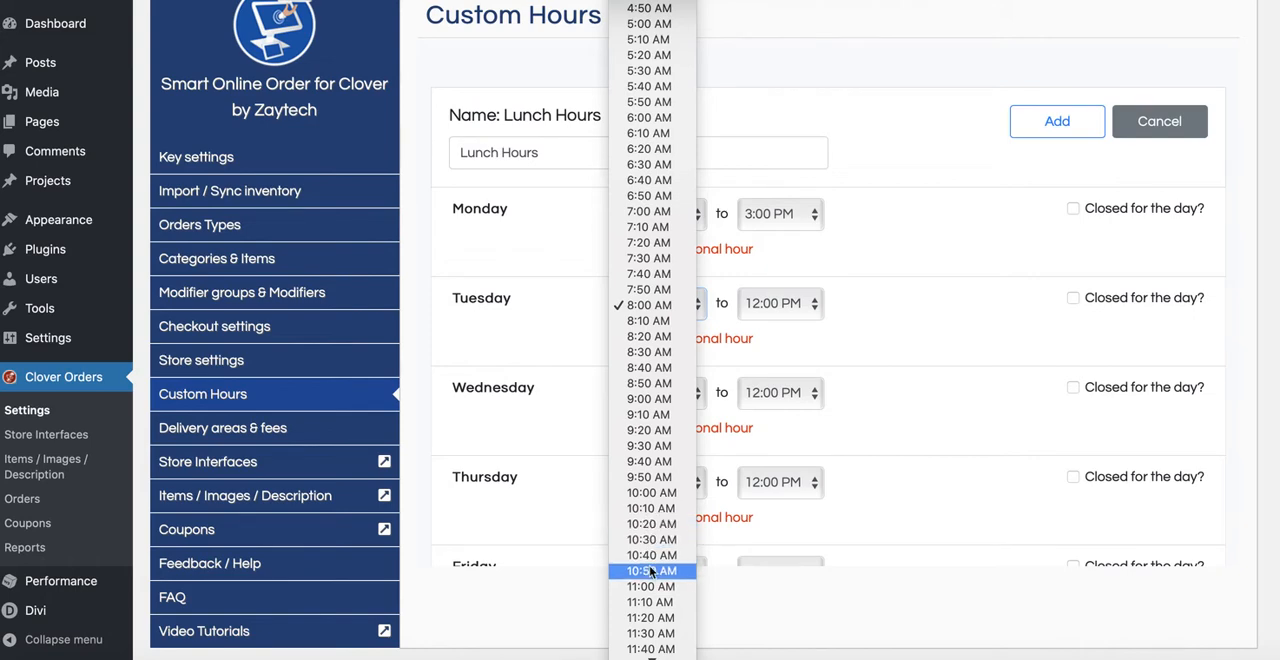
scroll(660, 575, "down", 1)
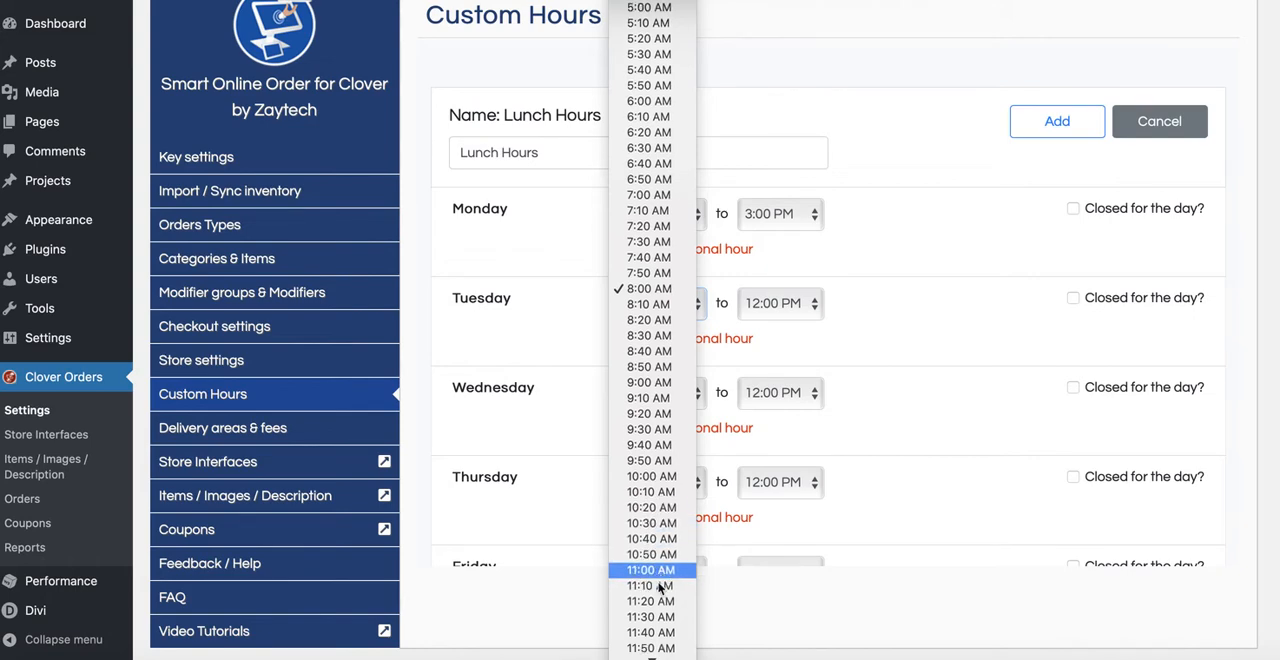
left_click(655, 570)
left_click(800, 310)
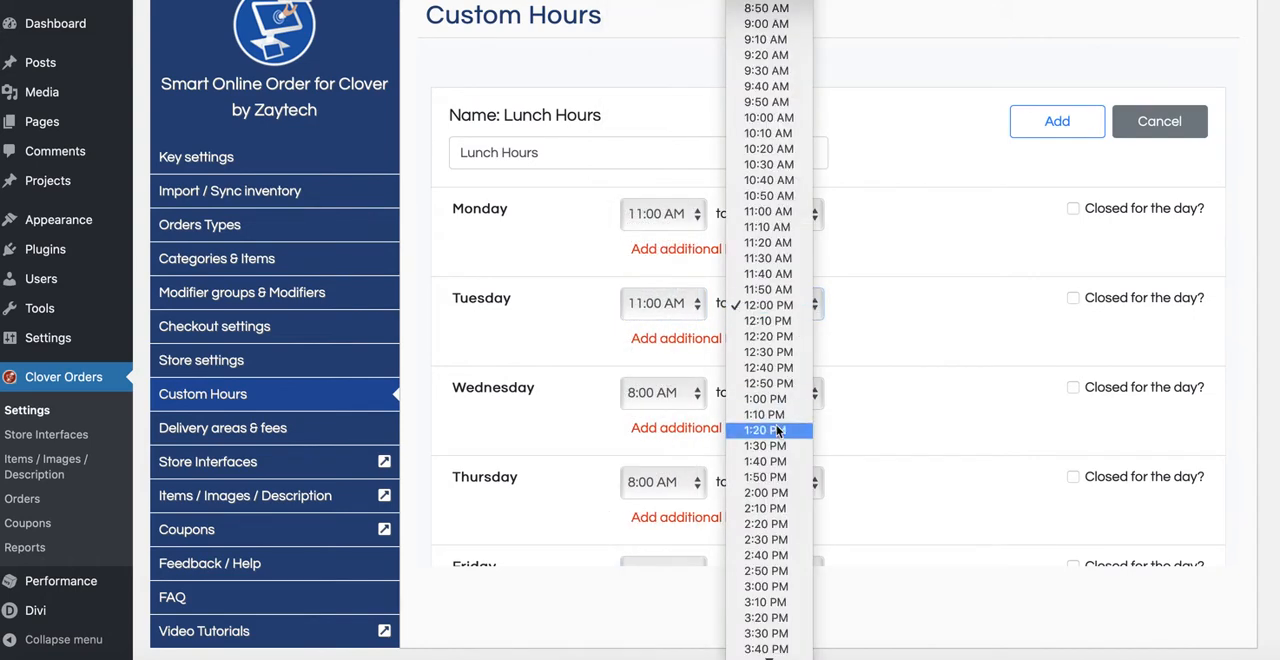
left_click(768, 587)
Step: Set Wednesday's lunch hours from 11:00 AM to 3:00 PM
left_click(695, 393)
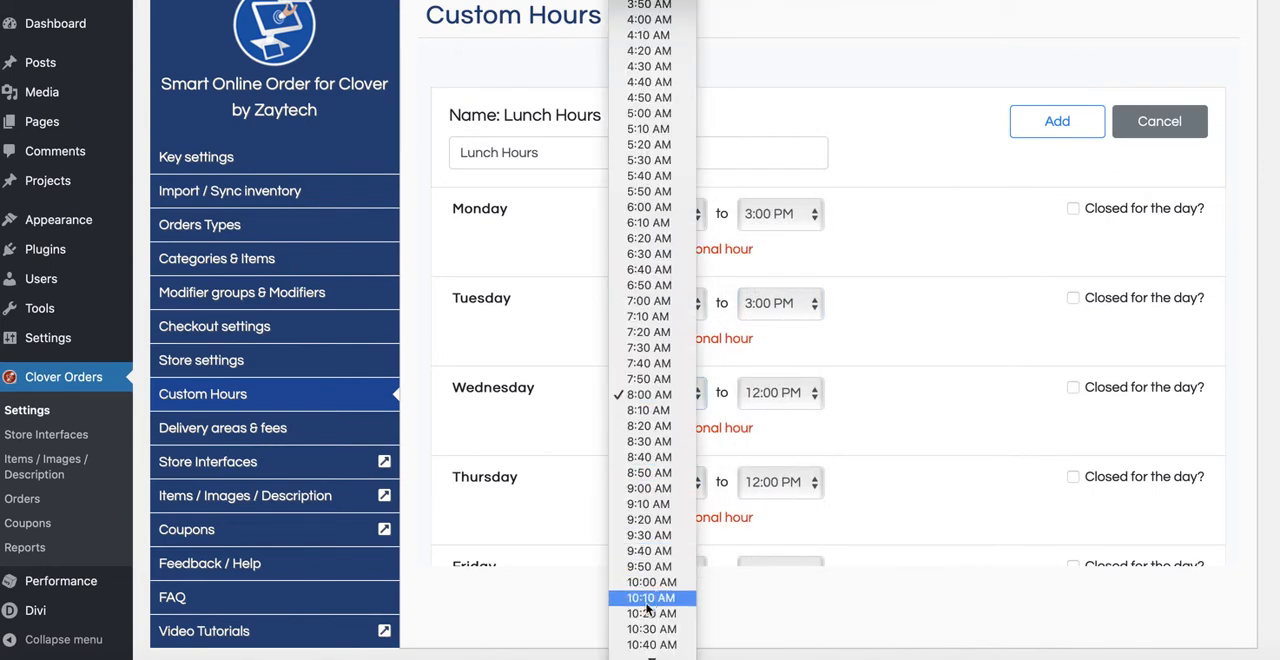
scroll(648, 607, "down", 3)
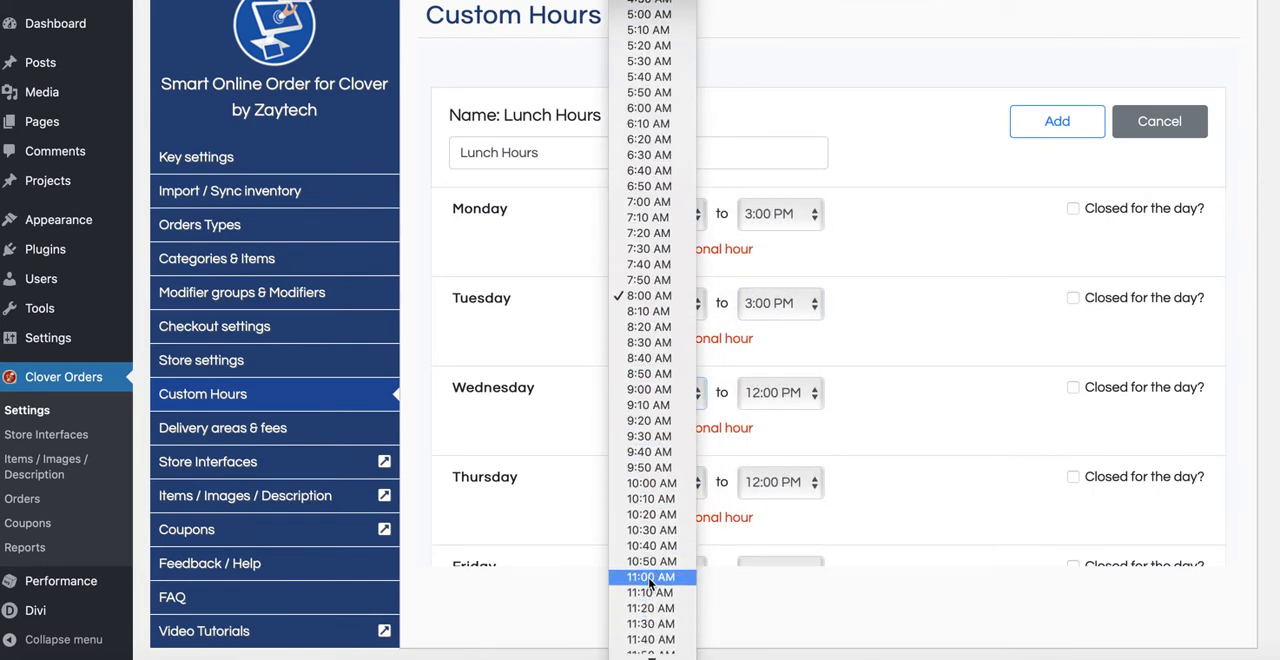
left_click(650, 580)
left_click(772, 395)
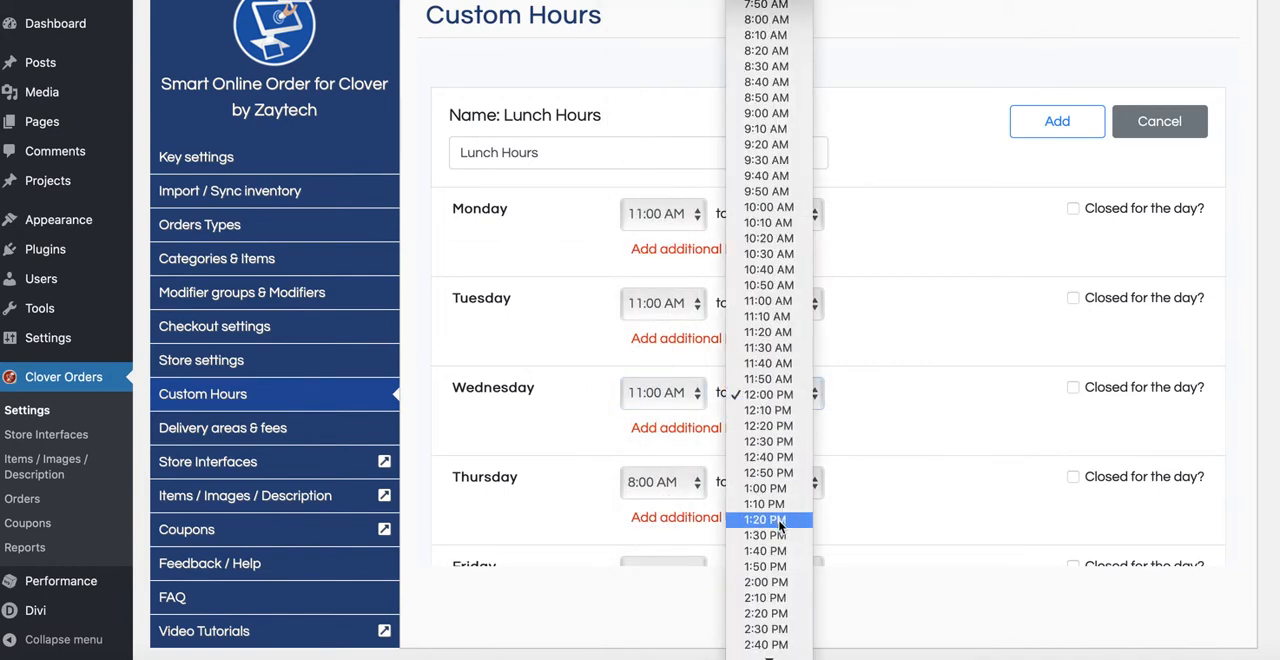
scroll(777, 524, "down", 5)
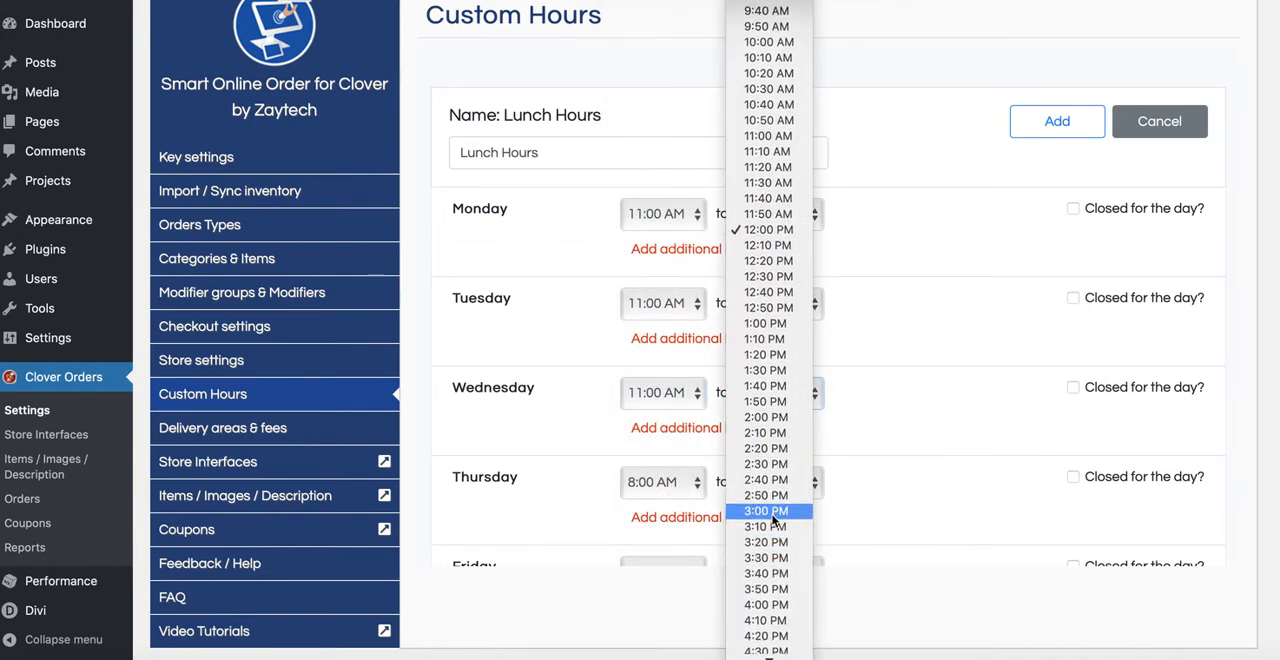
left_click(775, 512)
Step: Set Thursday's lunch hours from 11:00 AM to 3:00 PM
scroll(860, 484, "down", 3)
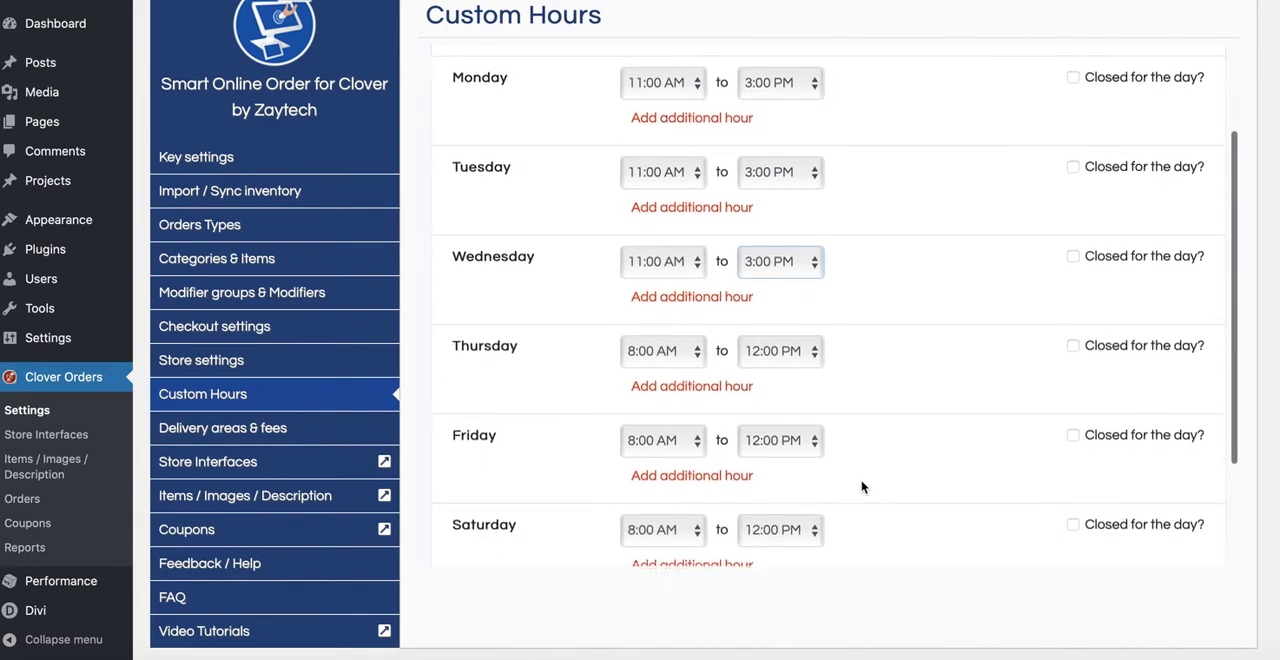
scroll(861, 466, "down", 2)
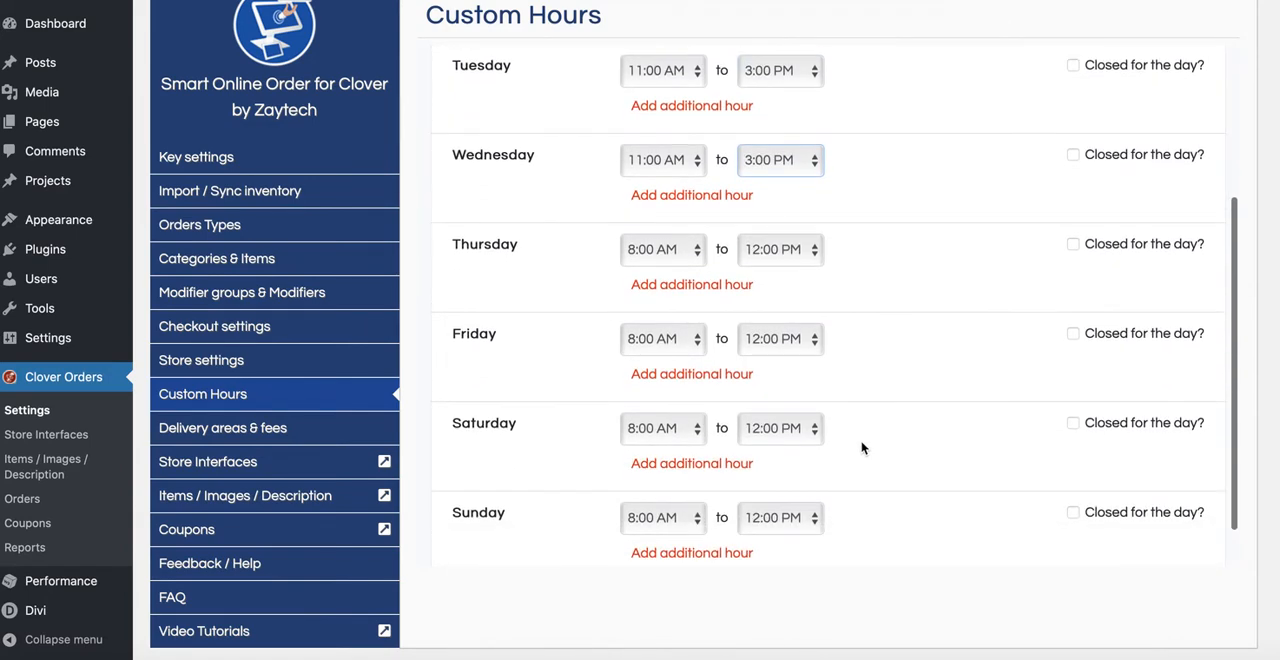
scroll(587, 390, "down", 1)
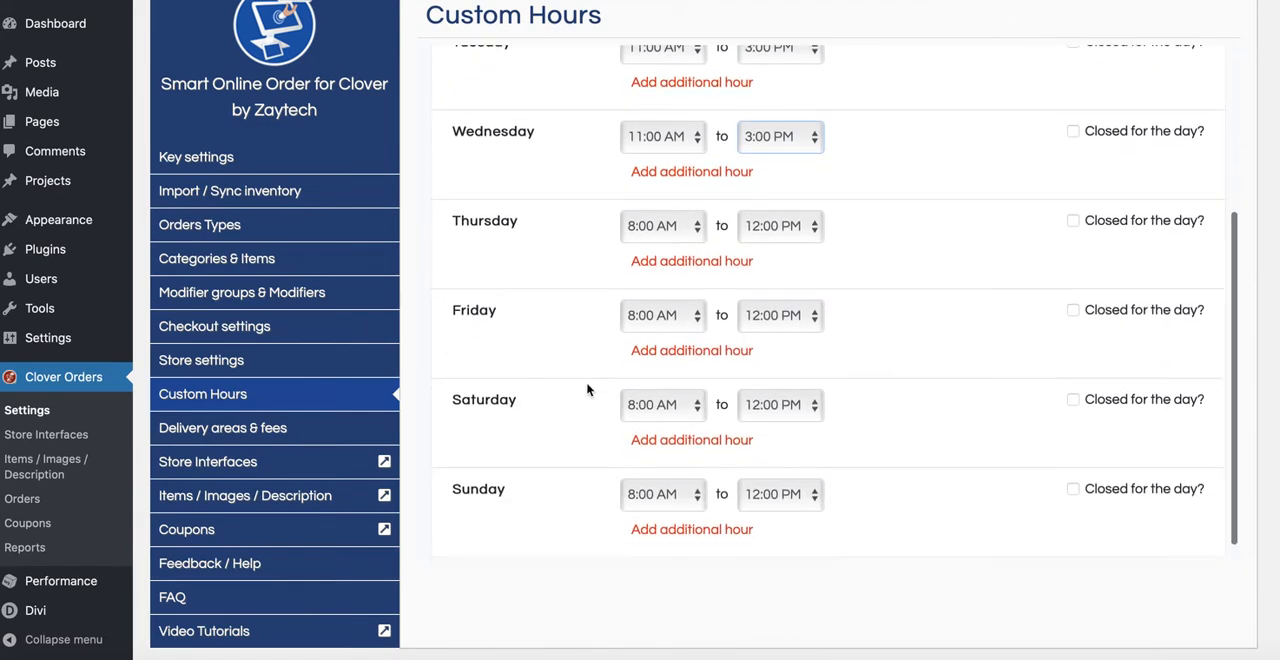
left_click(677, 231)
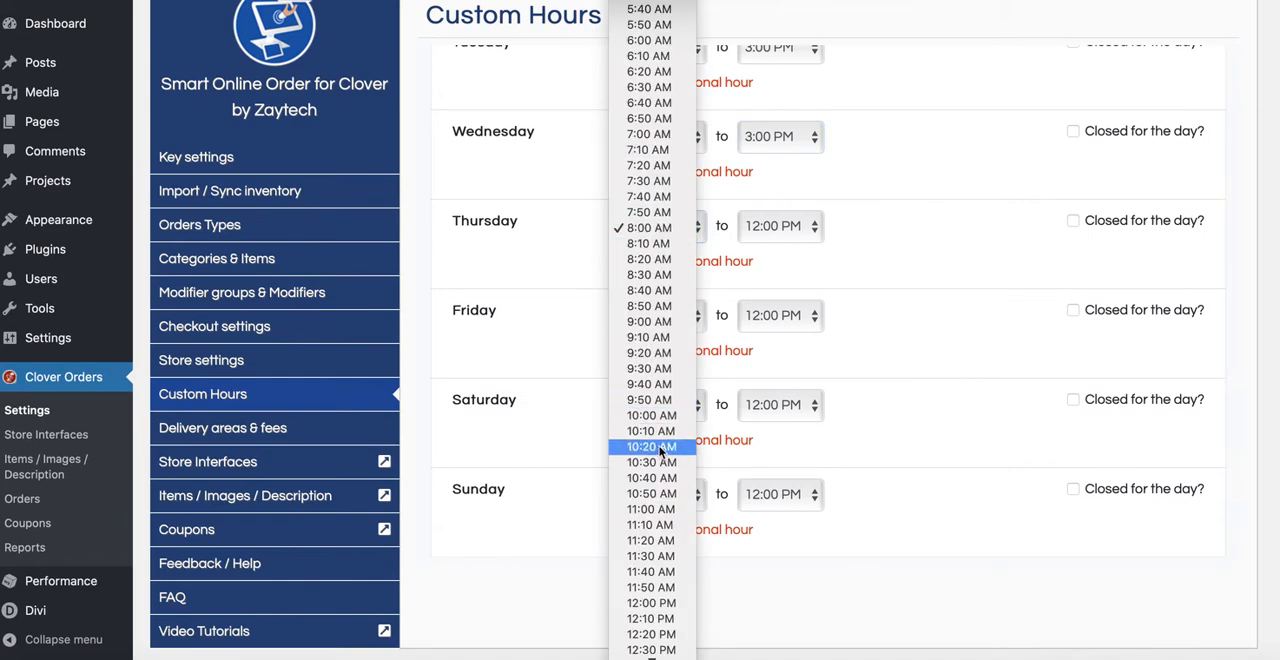
left_click(651, 510)
left_click(790, 232)
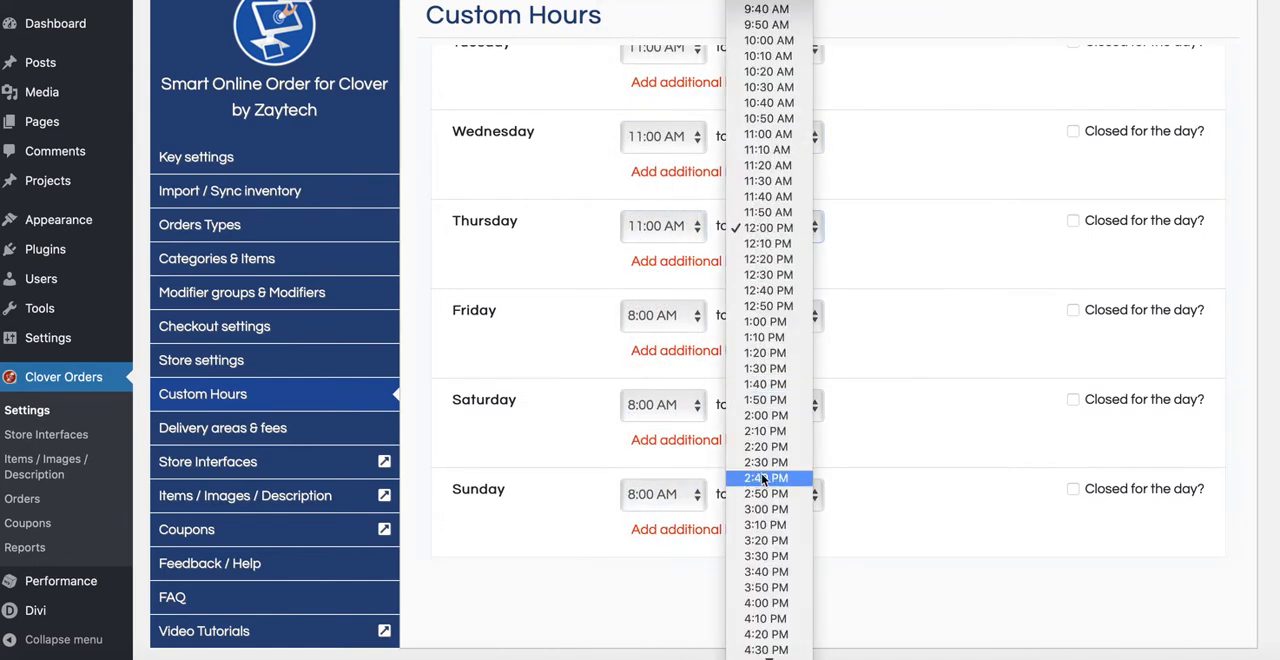
left_click(767, 510)
Step: Set Friday's lunch hours from 11:00 AM to 3:00 PM
left_click(672, 318)
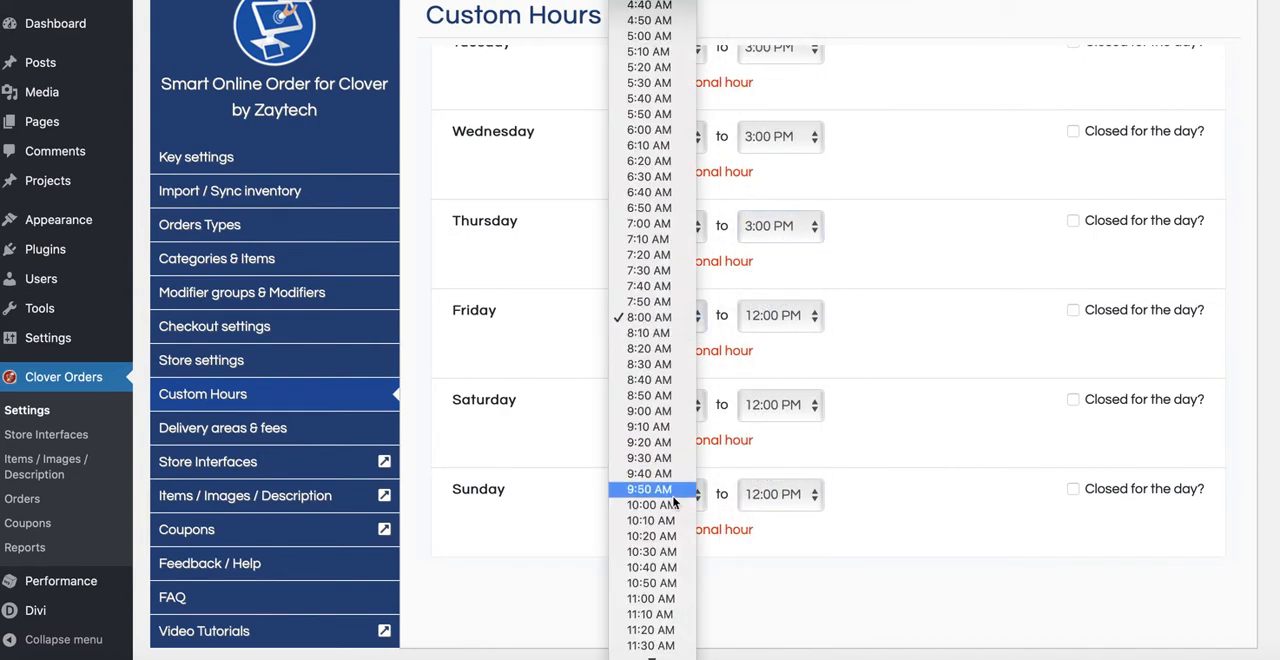
left_click(664, 598)
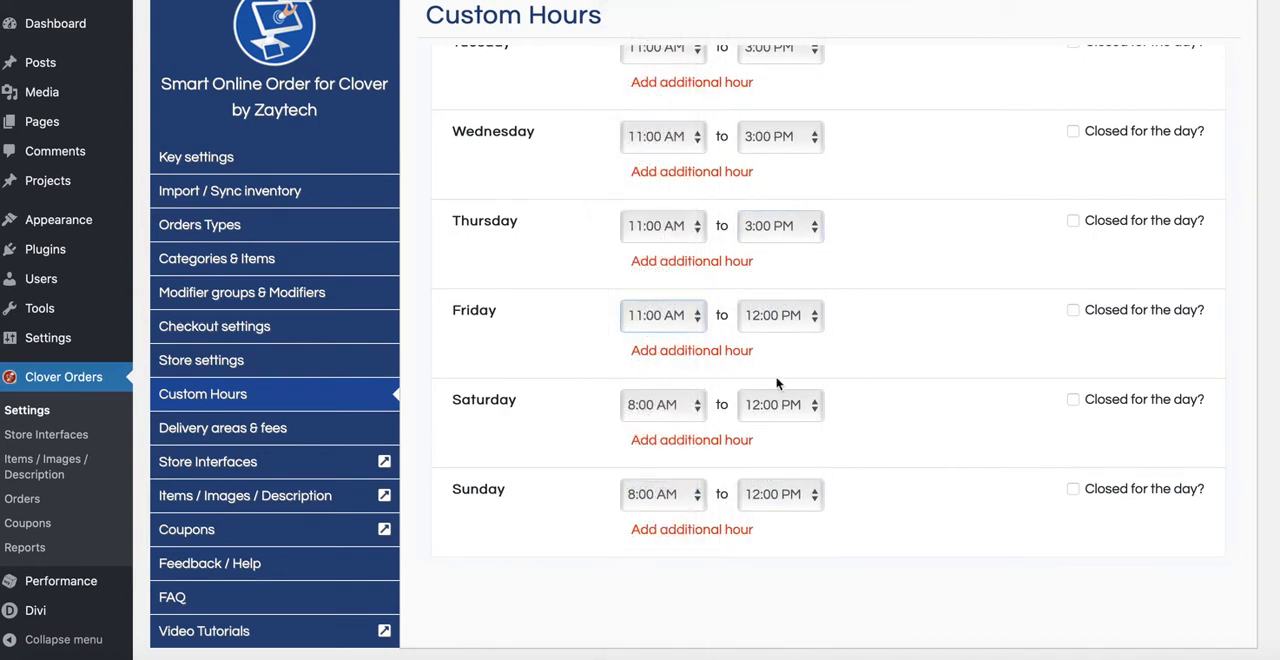
left_click(783, 322)
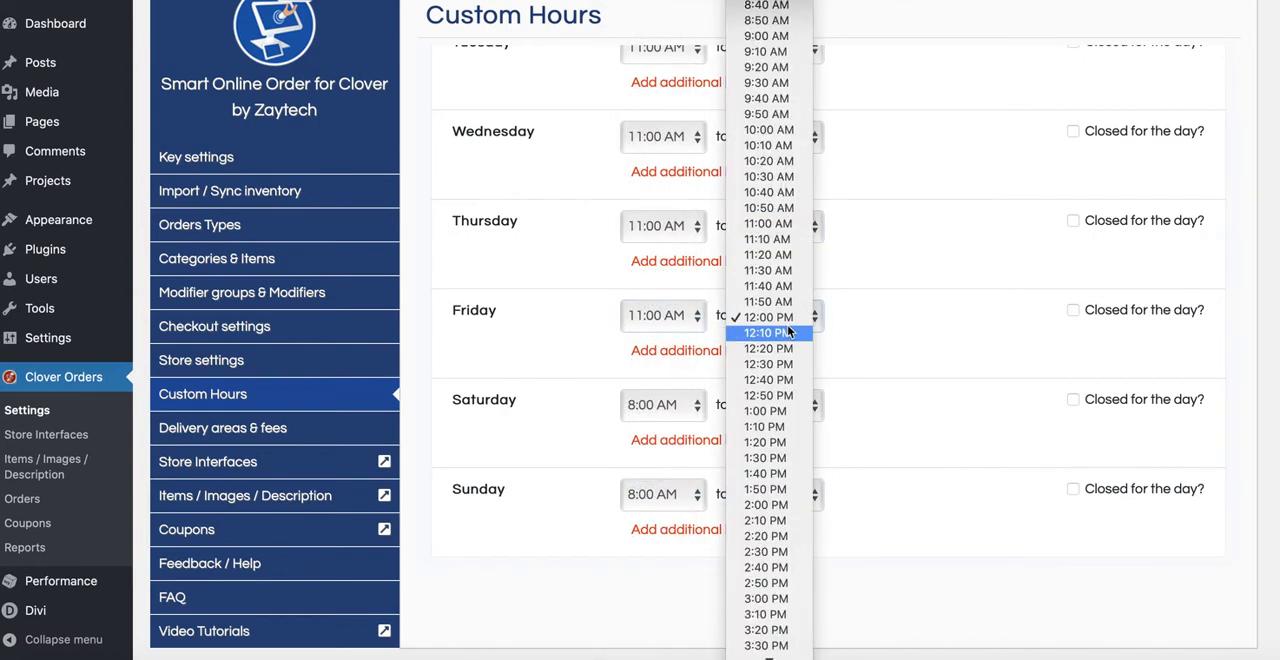
left_click(770, 599)
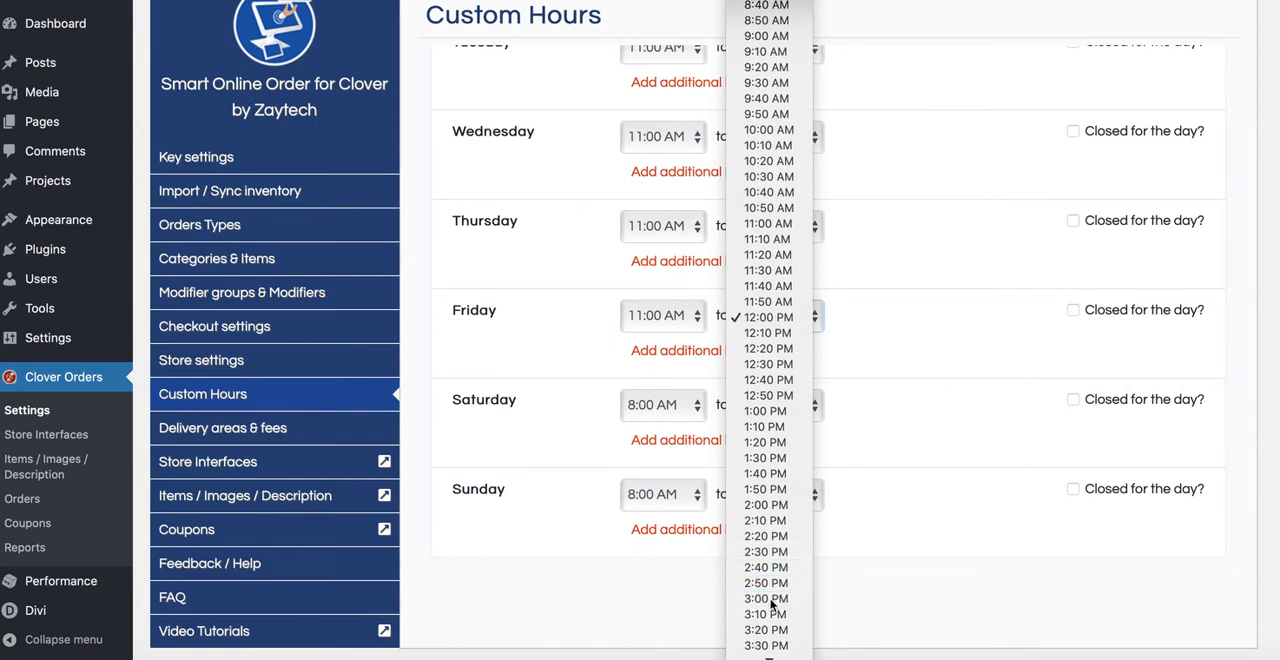
Step: Set Saturday's lunch hours from 11:00 AM to 3:00 PM
left_click(692, 414)
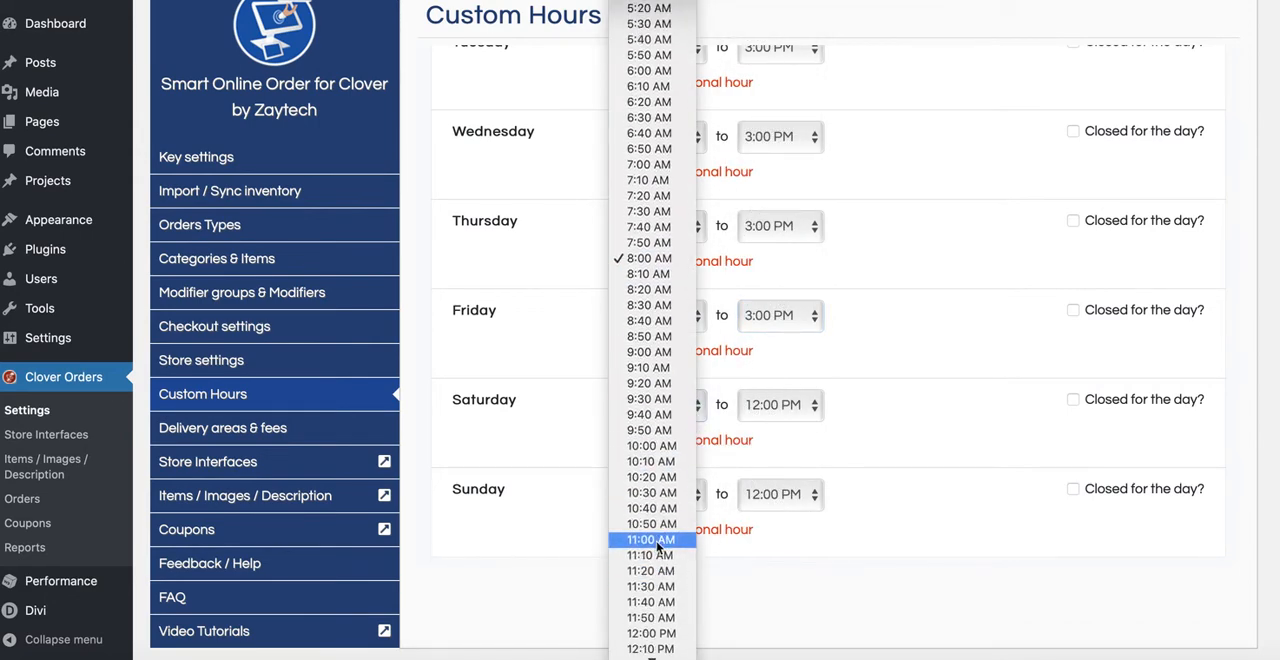
left_click(650, 543)
left_click(815, 403)
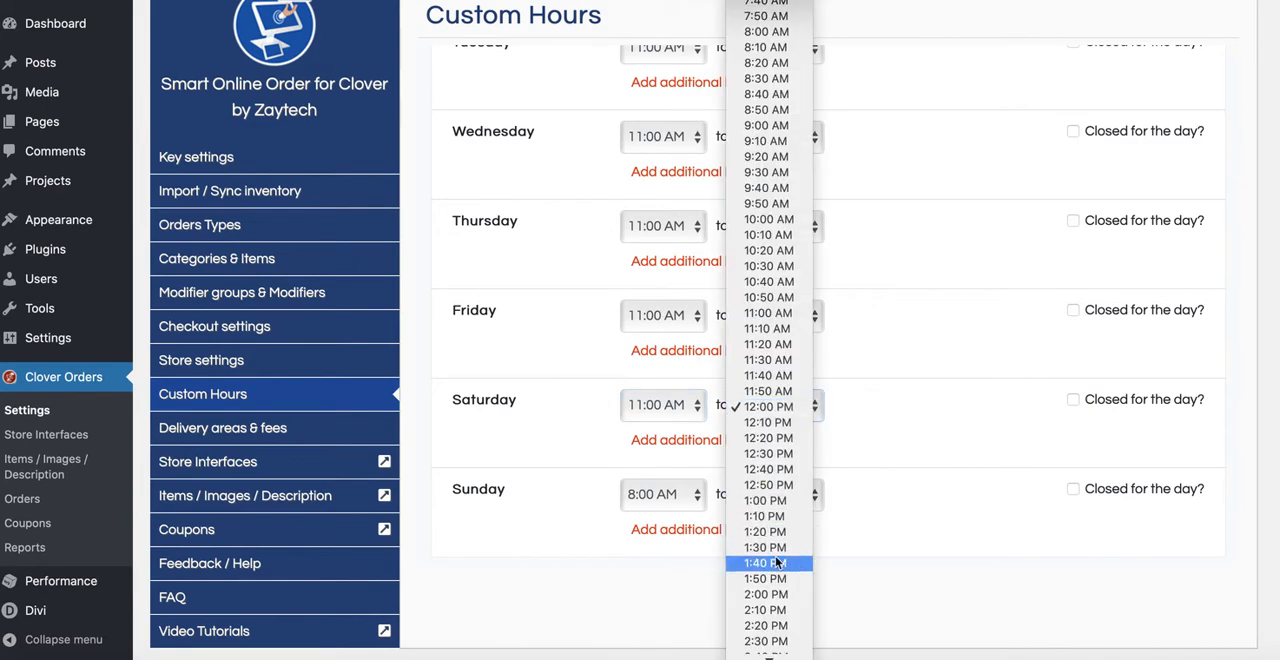
scroll(770, 610, "down", 2)
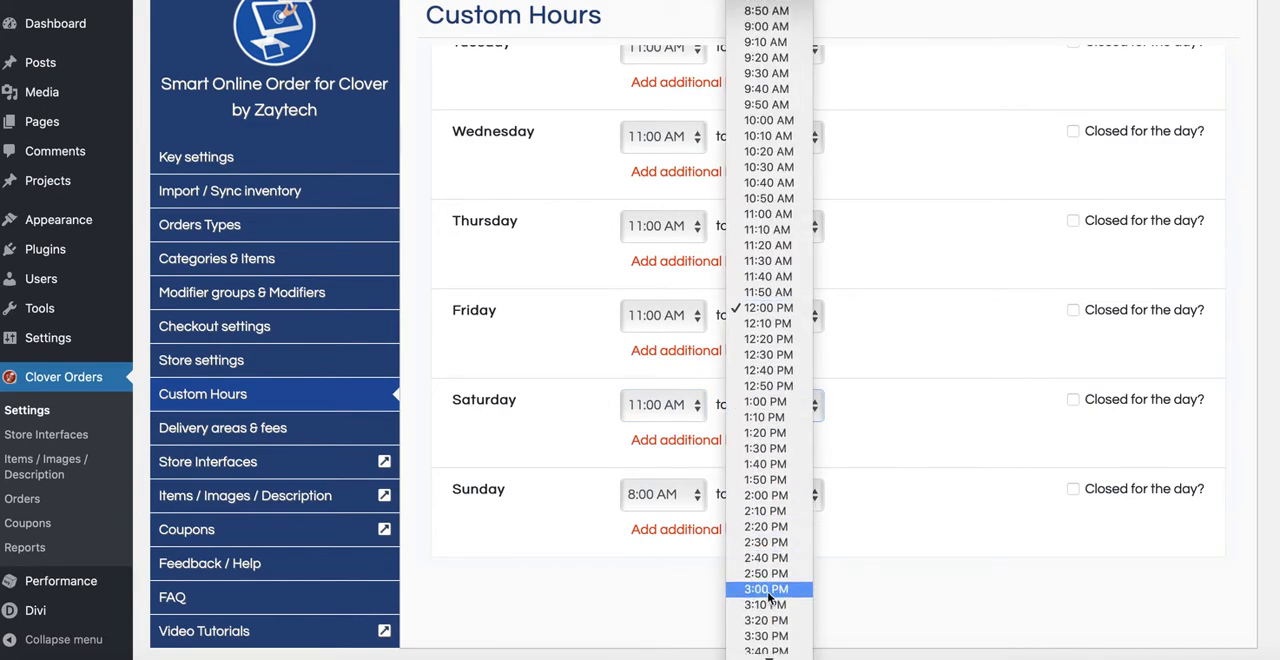
left_click(768, 589)
Step: Set Sunday's lunch hours from 11:00 AM to 3:00 PM
left_click(682, 502)
scroll(680, 530, "down", 4)
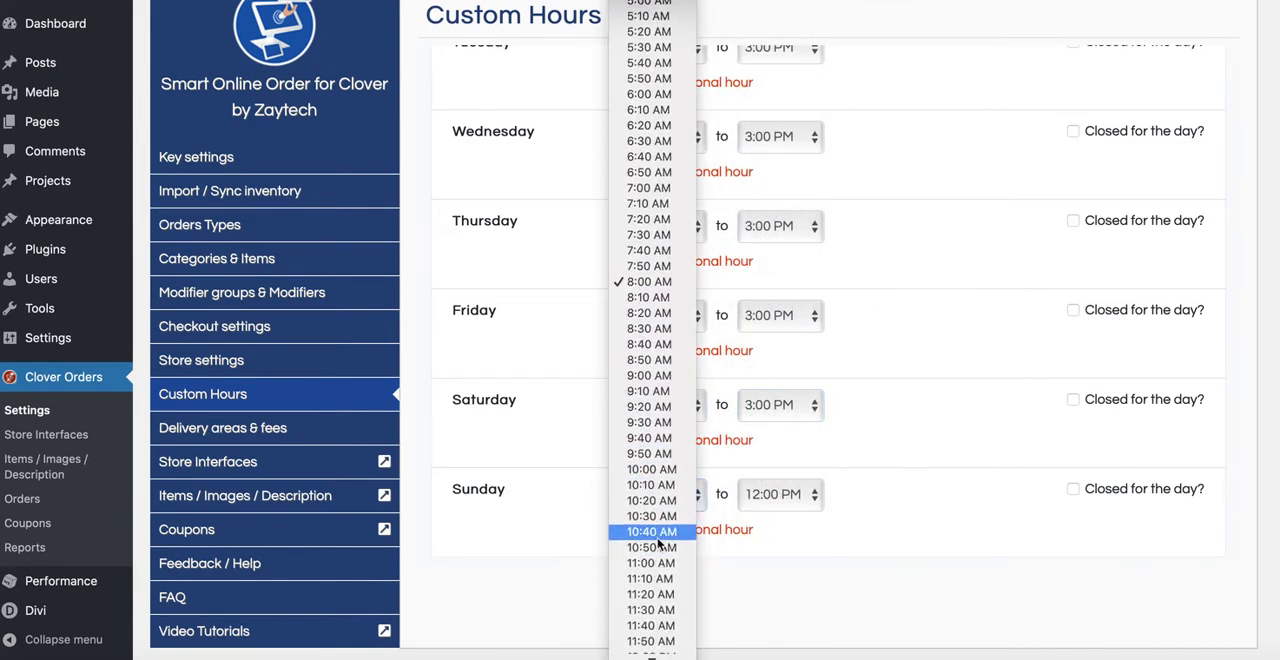
left_click(651, 563)
left_click(778, 494)
scroll(775, 545, "down", 5)
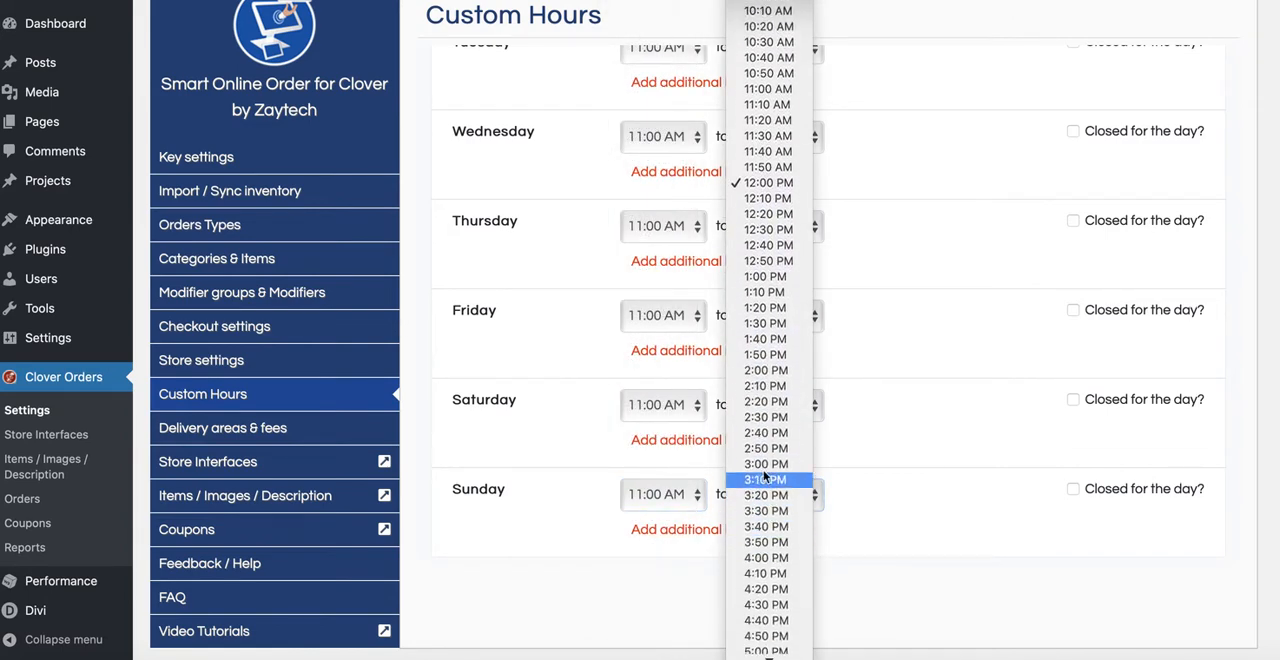
left_click(768, 465)
Step: Add the completed Lunch Hours schedule to the custom hours
scroll(890, 466, "up", 4)
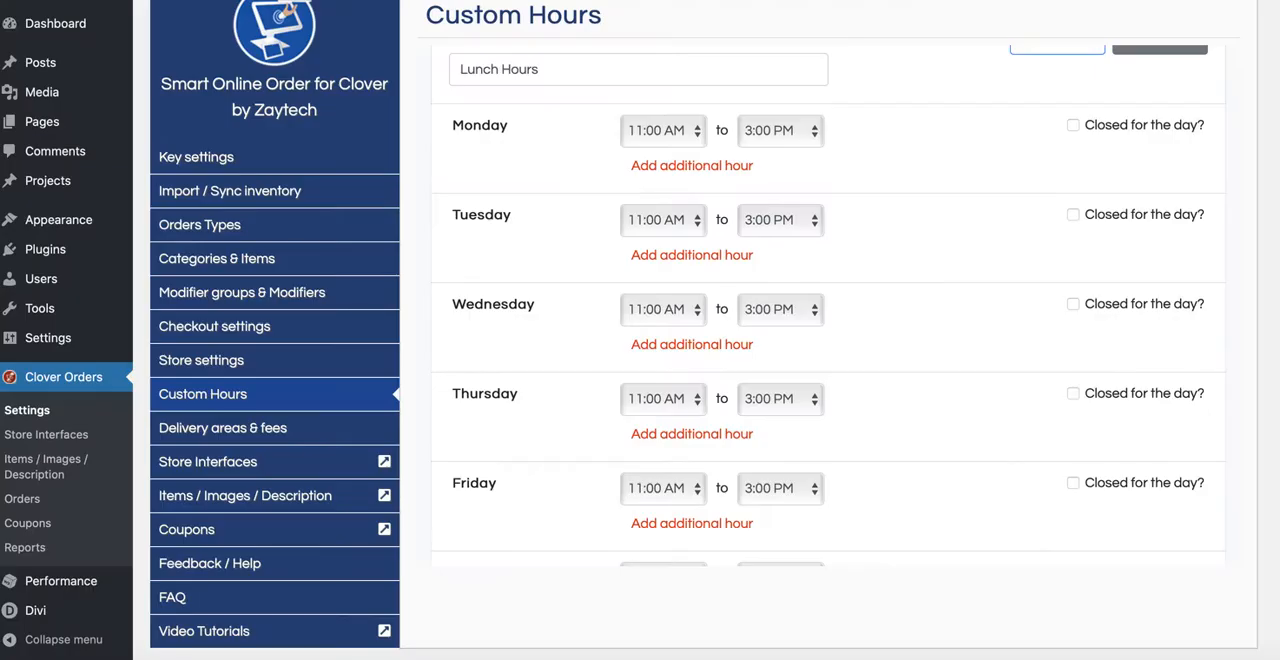
scroll(980, 366, "up", 2)
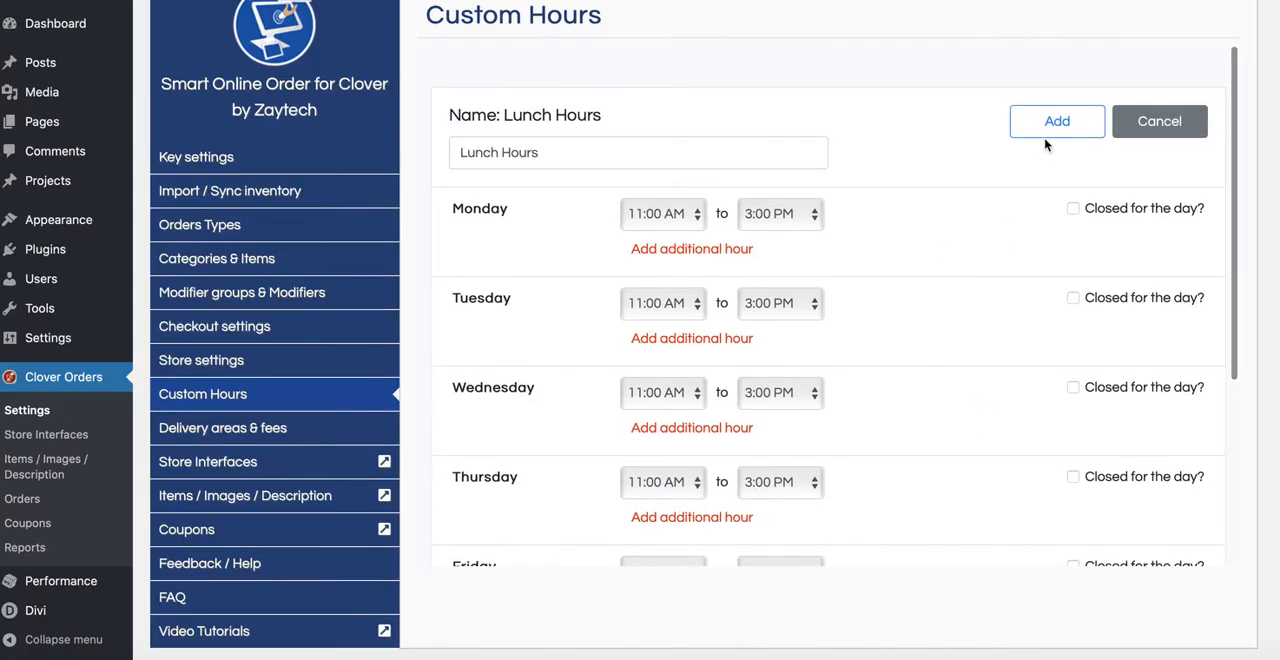
left_click(1057, 124)
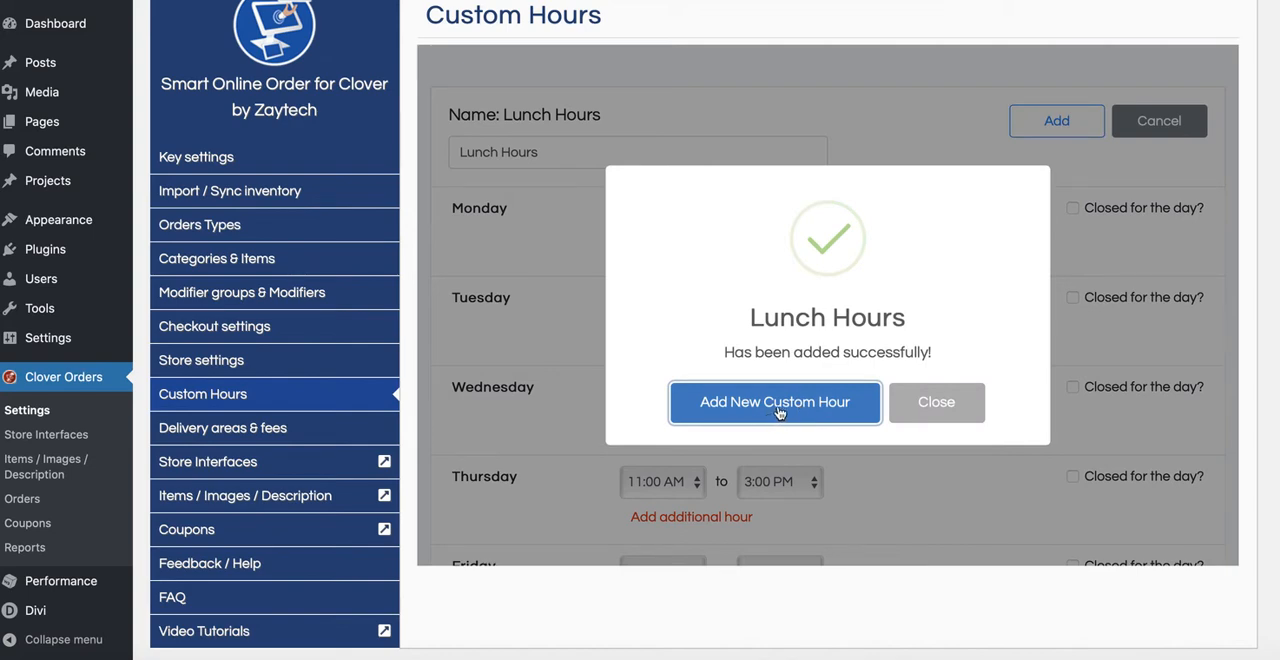
Step: Start another custom hours schedule and name it "Happy Hour"
left_click(772, 411)
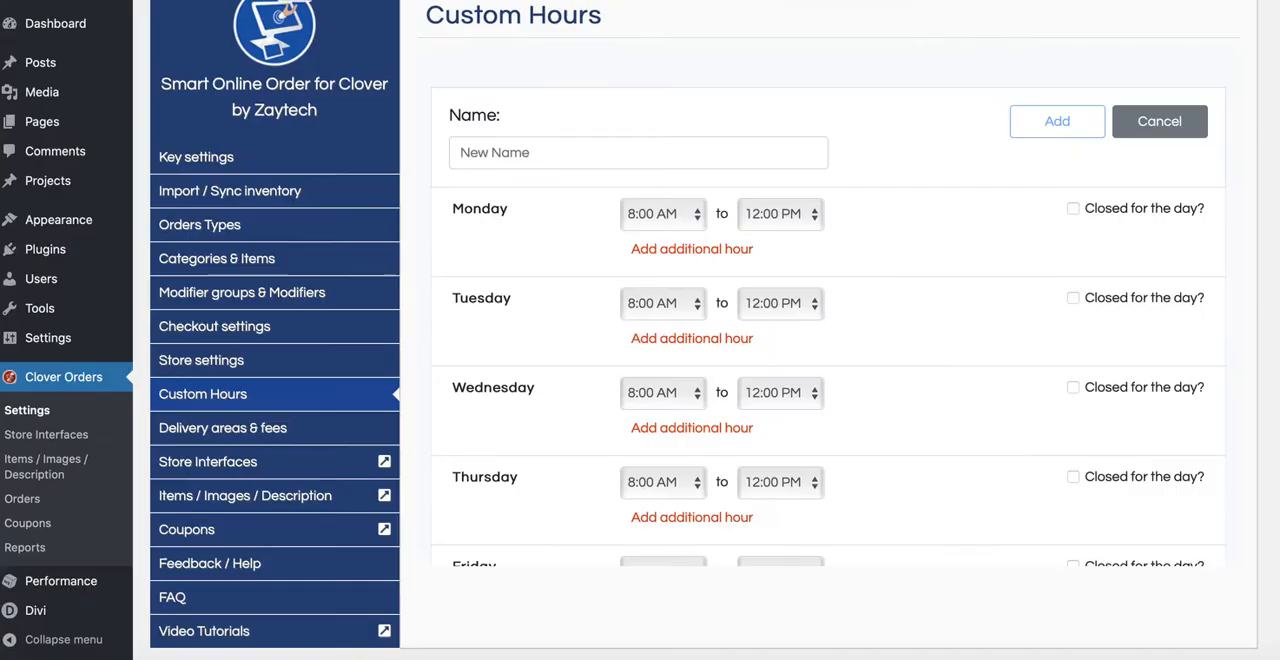
left_click(640, 160)
type("Hp")
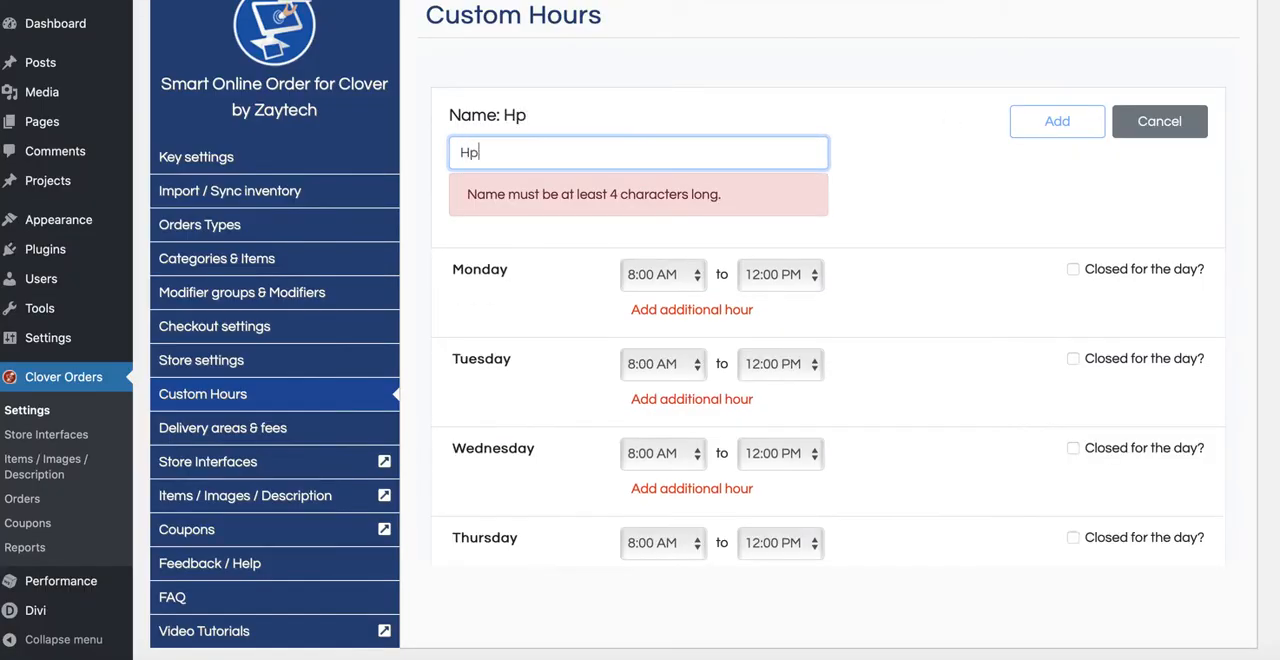
key("BackSpace")
type("appy Hh")
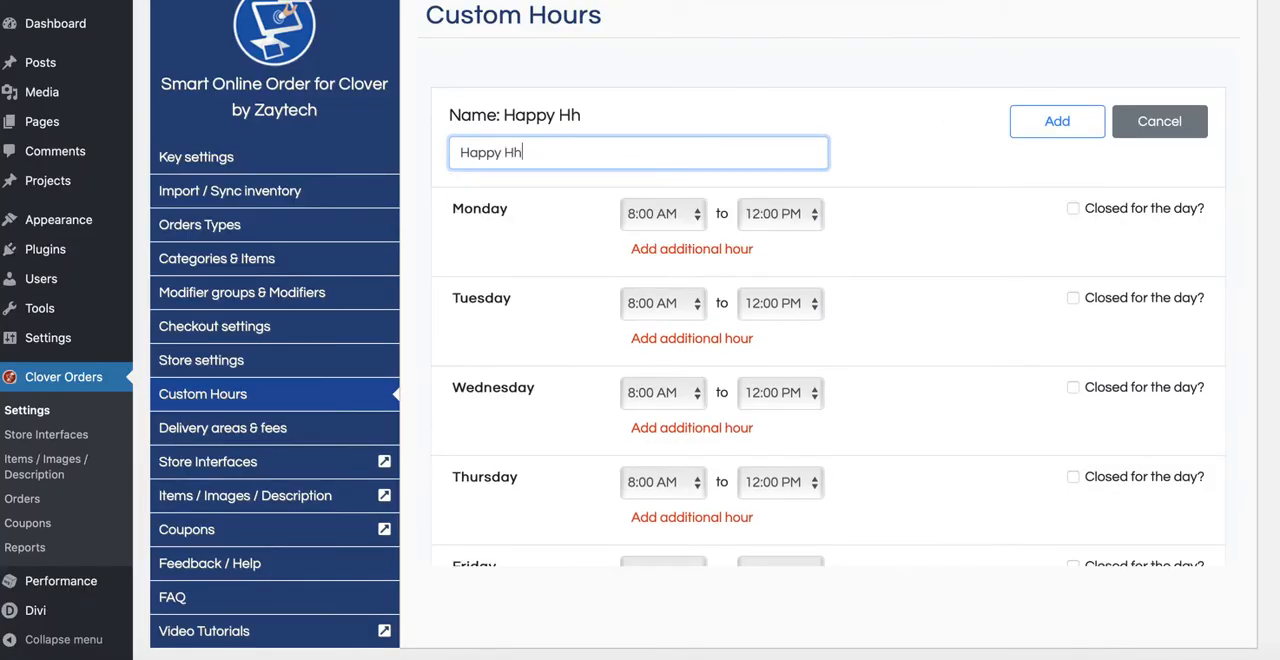
key("BackSpace")
type("our")
scroll(591, 385, "down", 1)
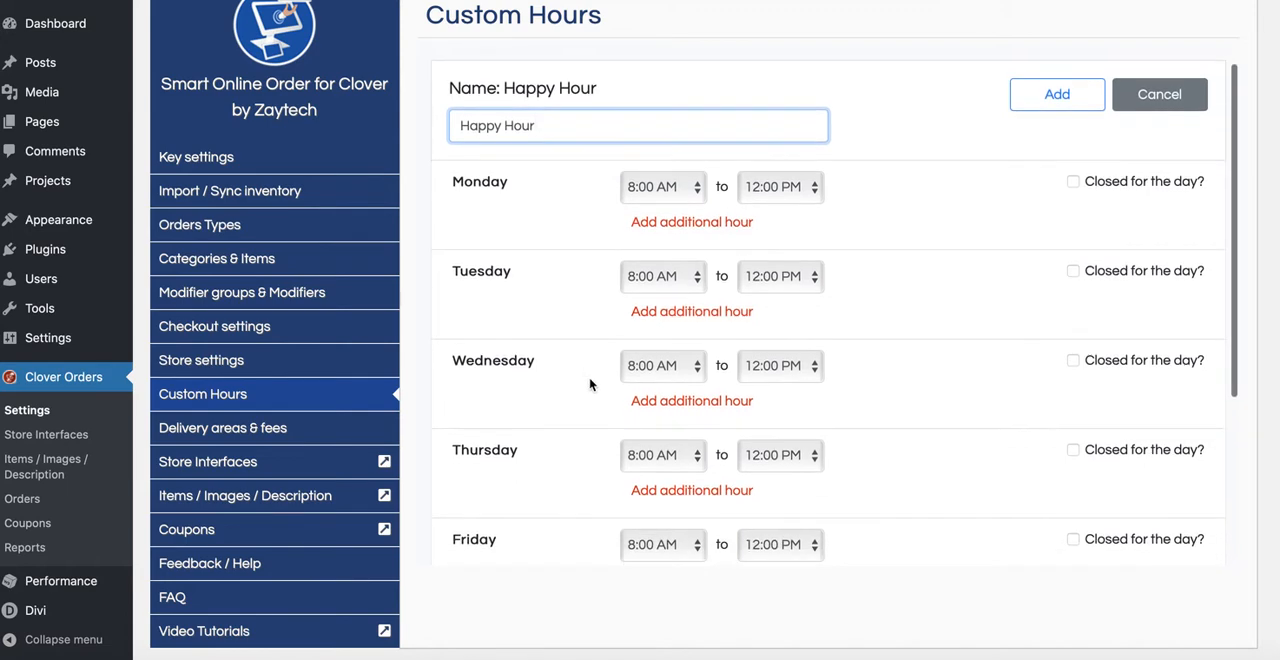
scroll(591, 385, "up", 1)
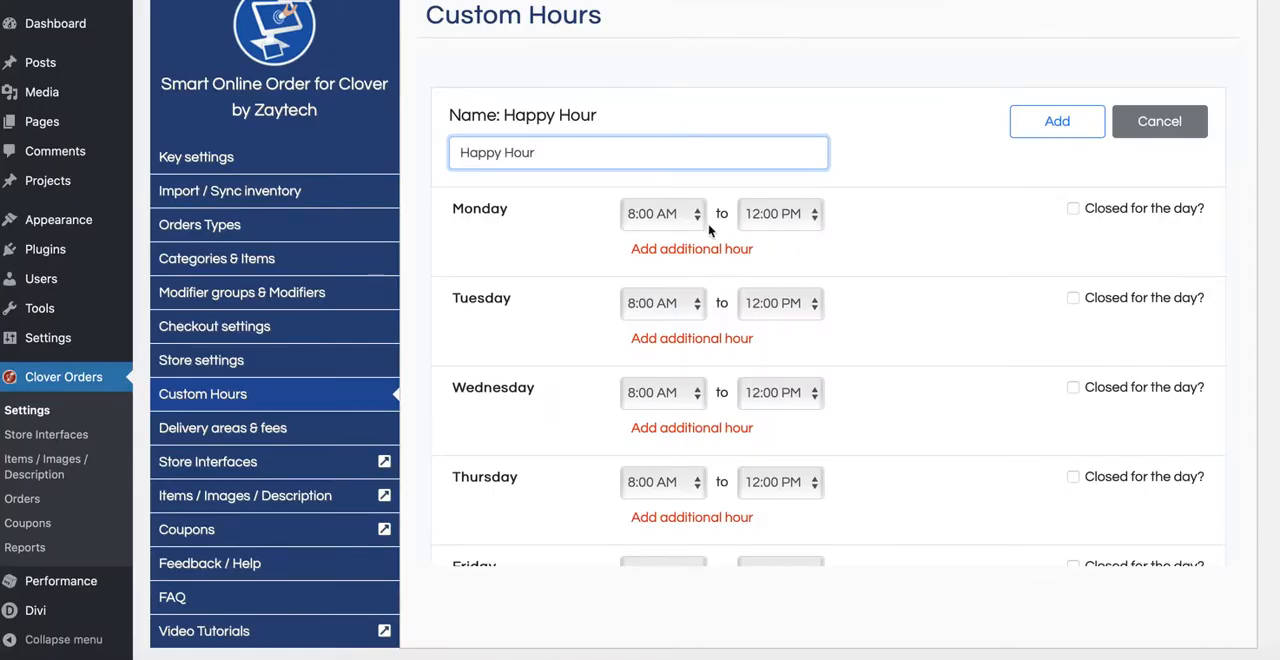
Step: Set Monday's happy hour from 3:00 PM to 5:00 PM
left_click(700, 220)
scroll(652, 330, "down", 5)
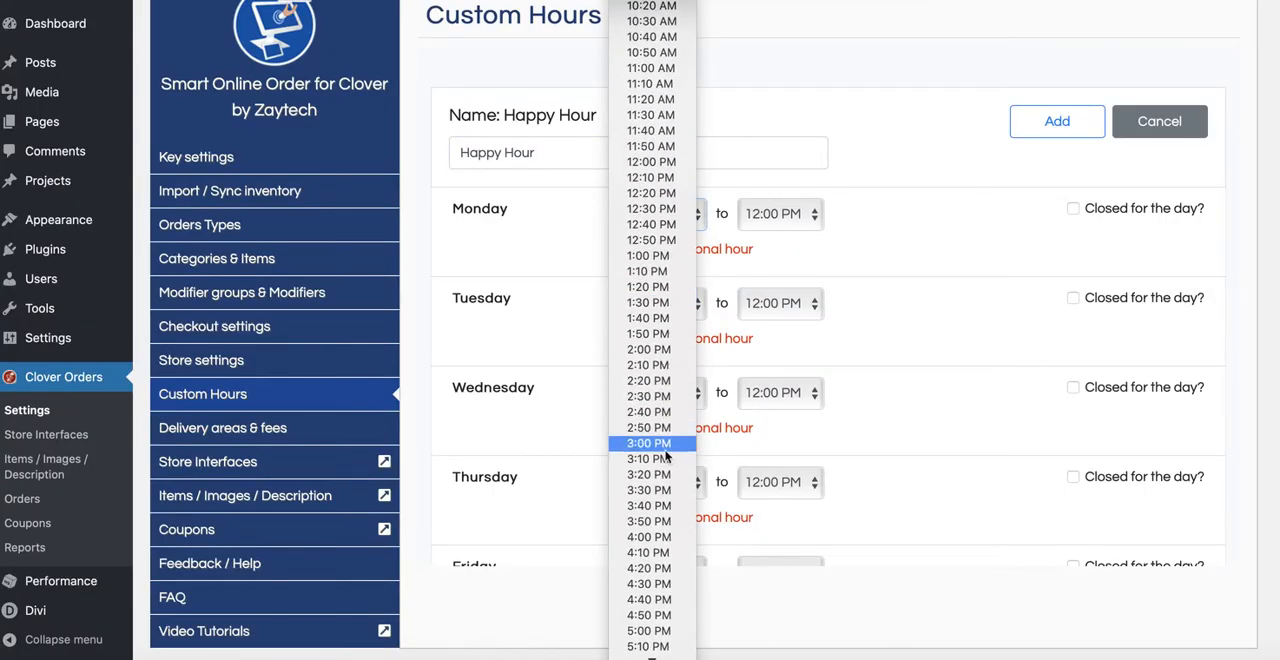
left_click(660, 445)
left_click(805, 214)
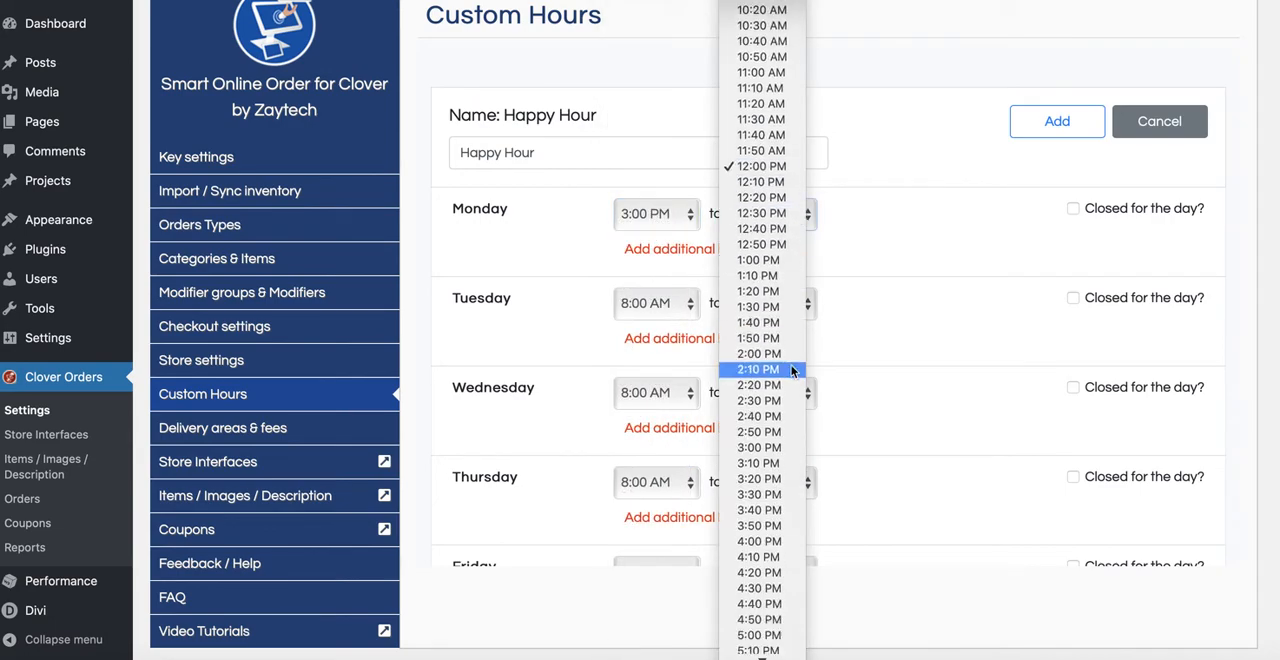
scroll(792, 371, "down", 5)
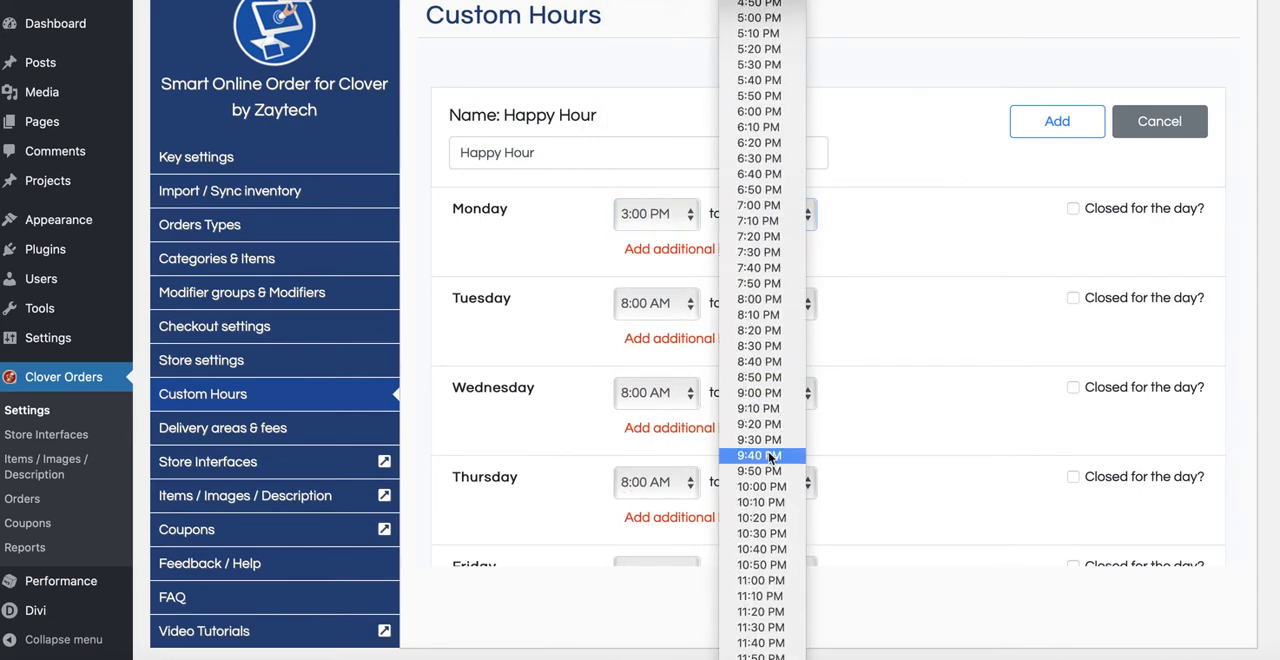
left_click(756, 18)
Step: Set Tuesday's happy hour from 3:00 PM to 5:00 PM
left_click(655, 303)
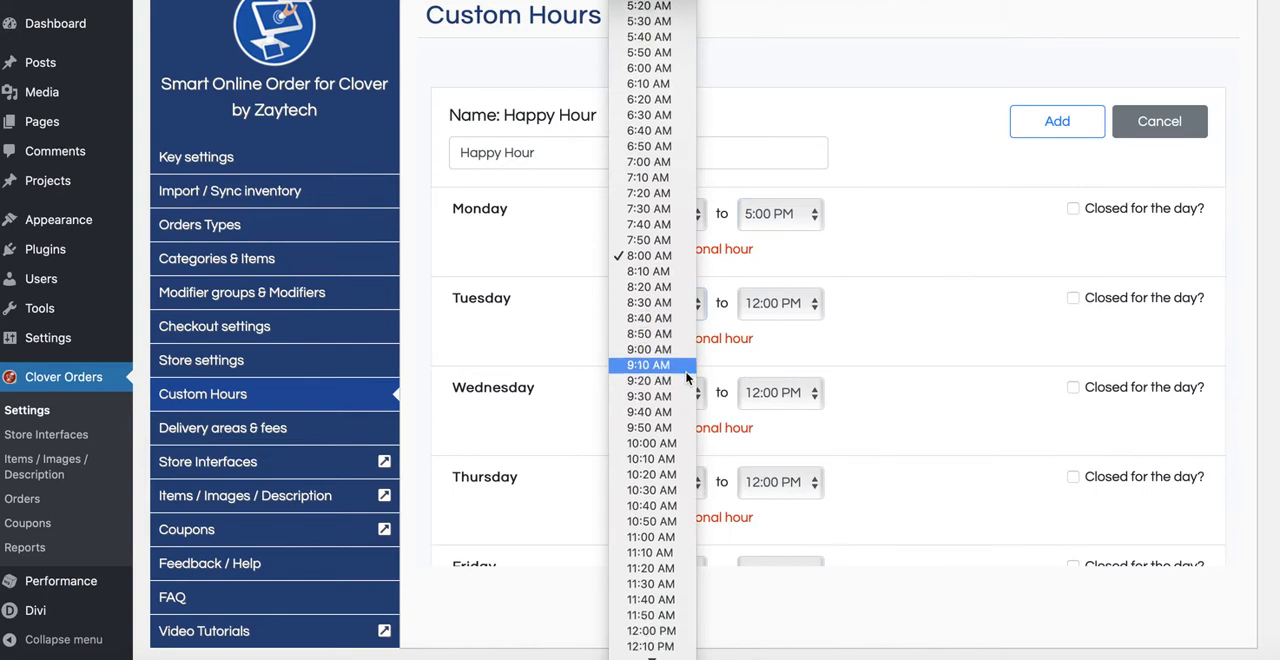
scroll(688, 377, "down", 5)
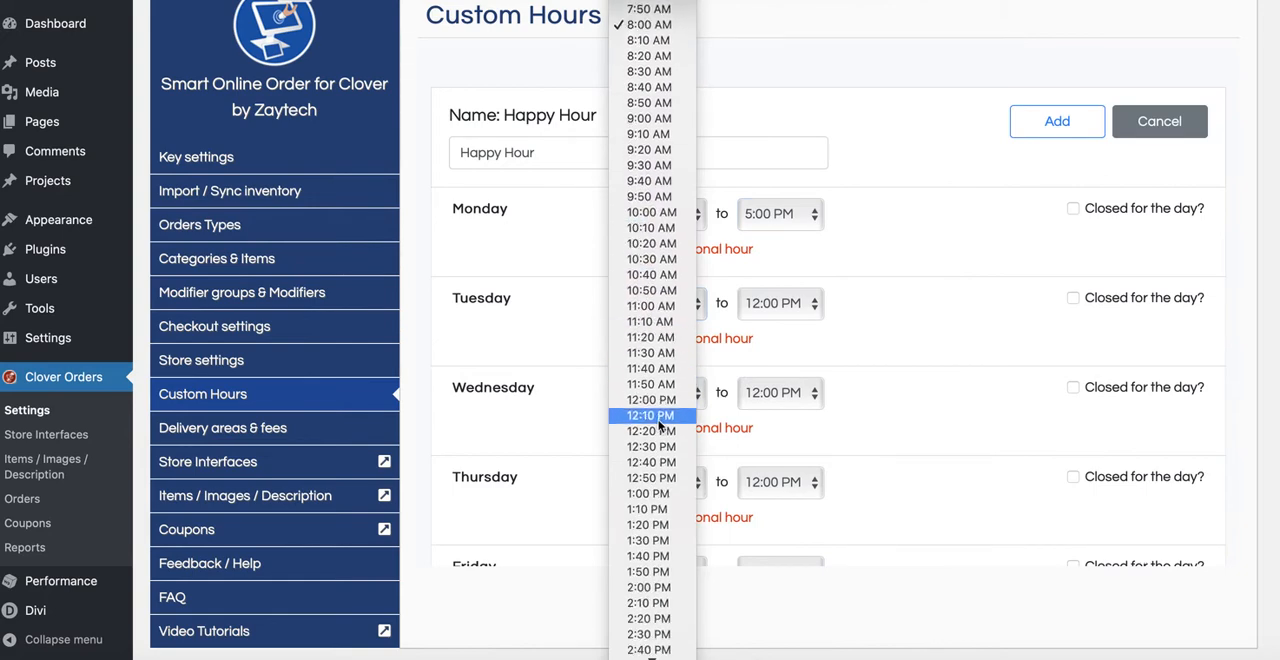
scroll(659, 425, "down", 10)
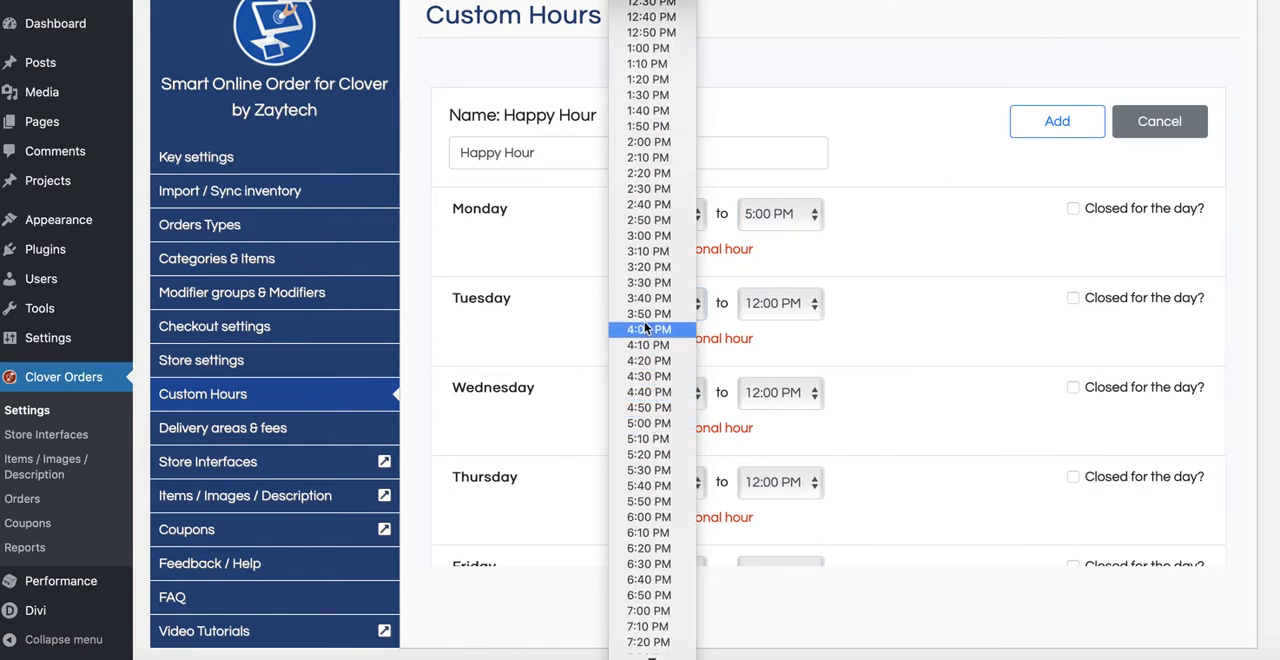
left_click(648, 236)
left_click(800, 309)
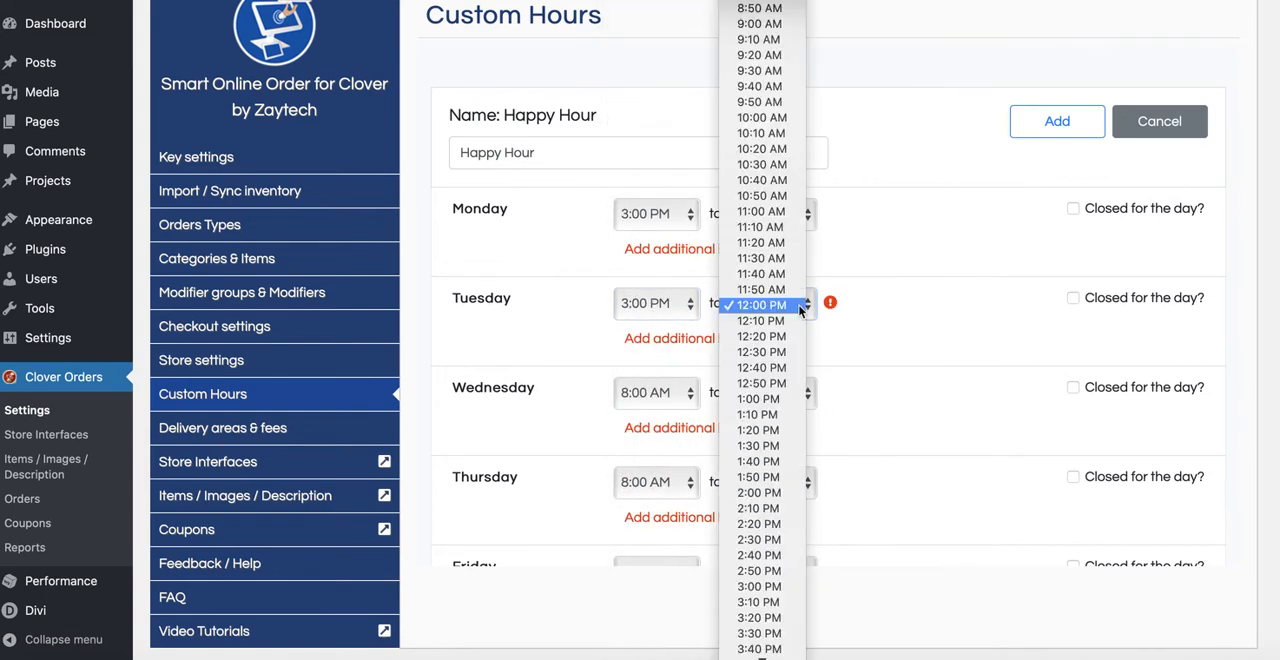
scroll(752, 465, "down", 1)
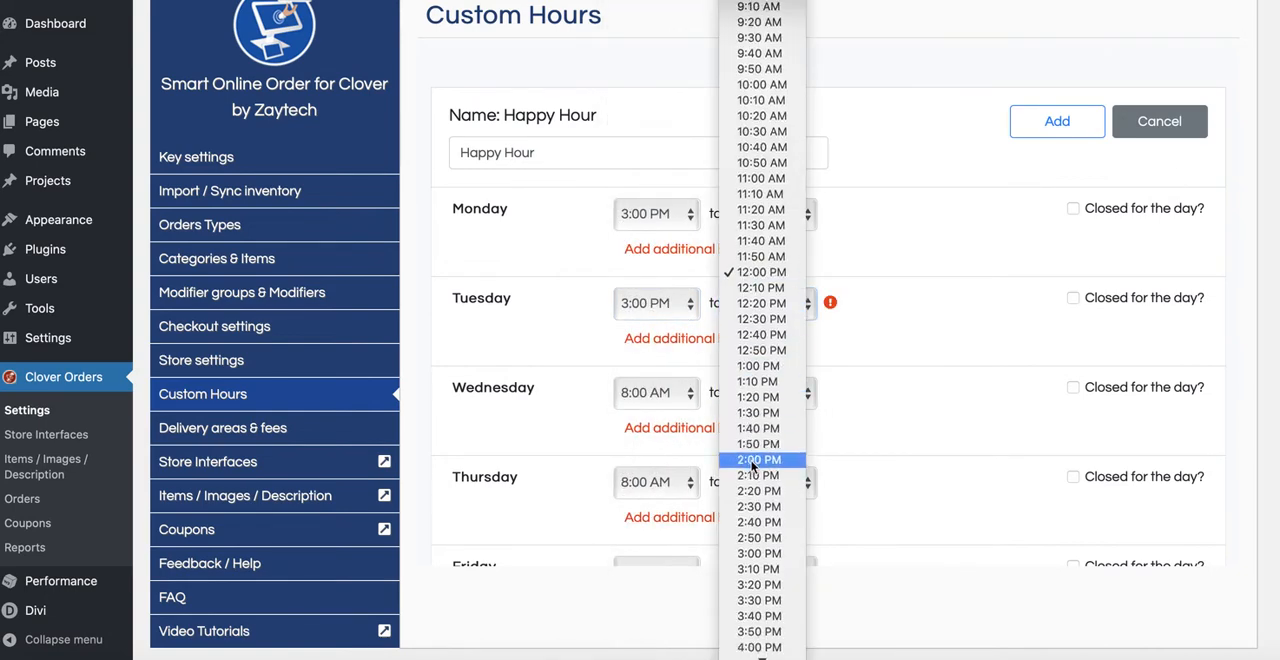
scroll(752, 465, "down", 5)
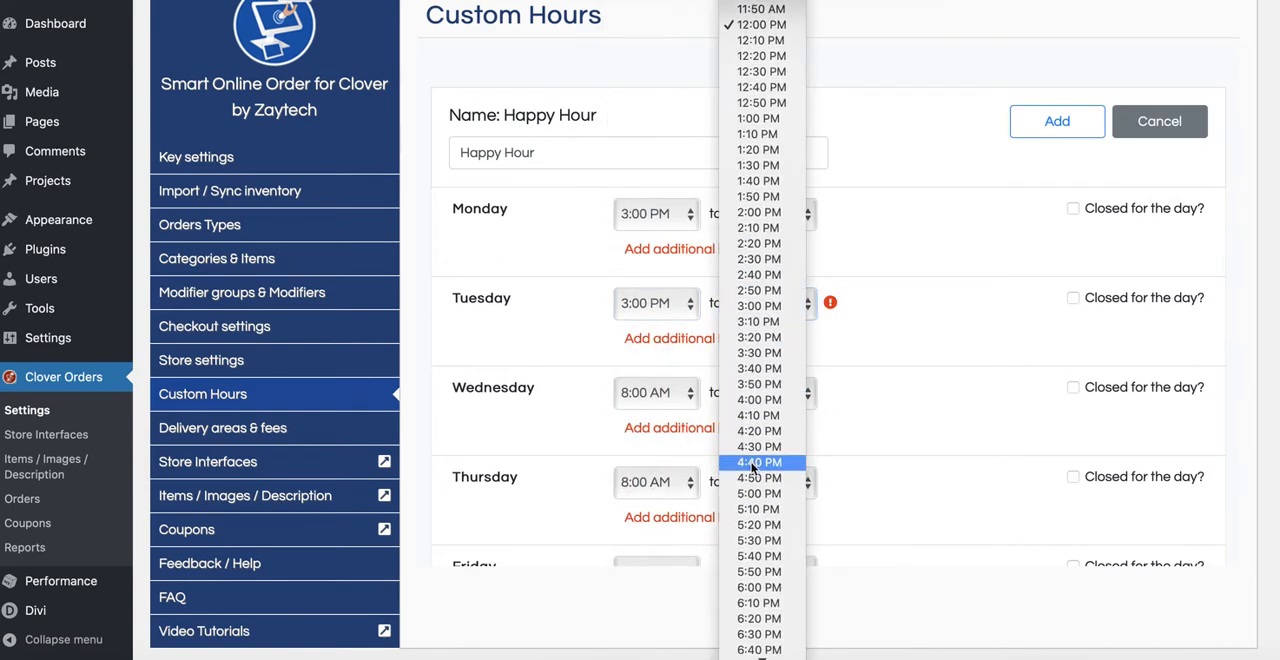
left_click(757, 493)
Step: Set Wednesday's happy hour from 3:00 PM to 5:00 PM
left_click(698, 400)
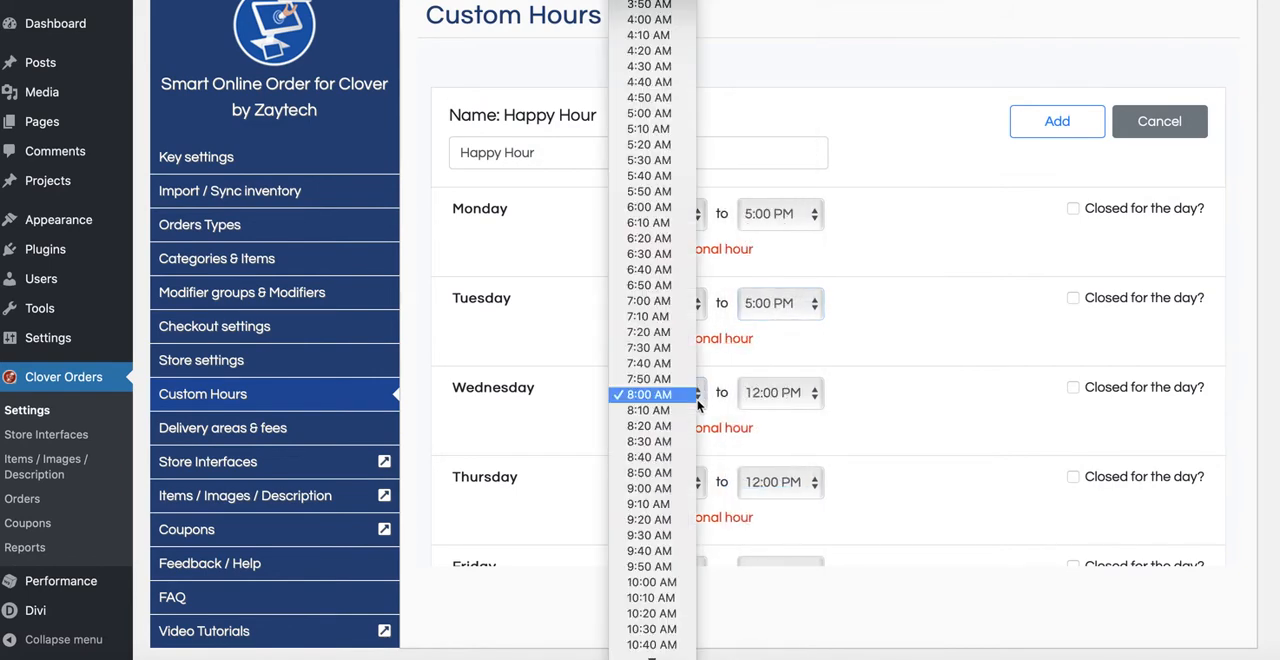
scroll(655, 445, "down", 14)
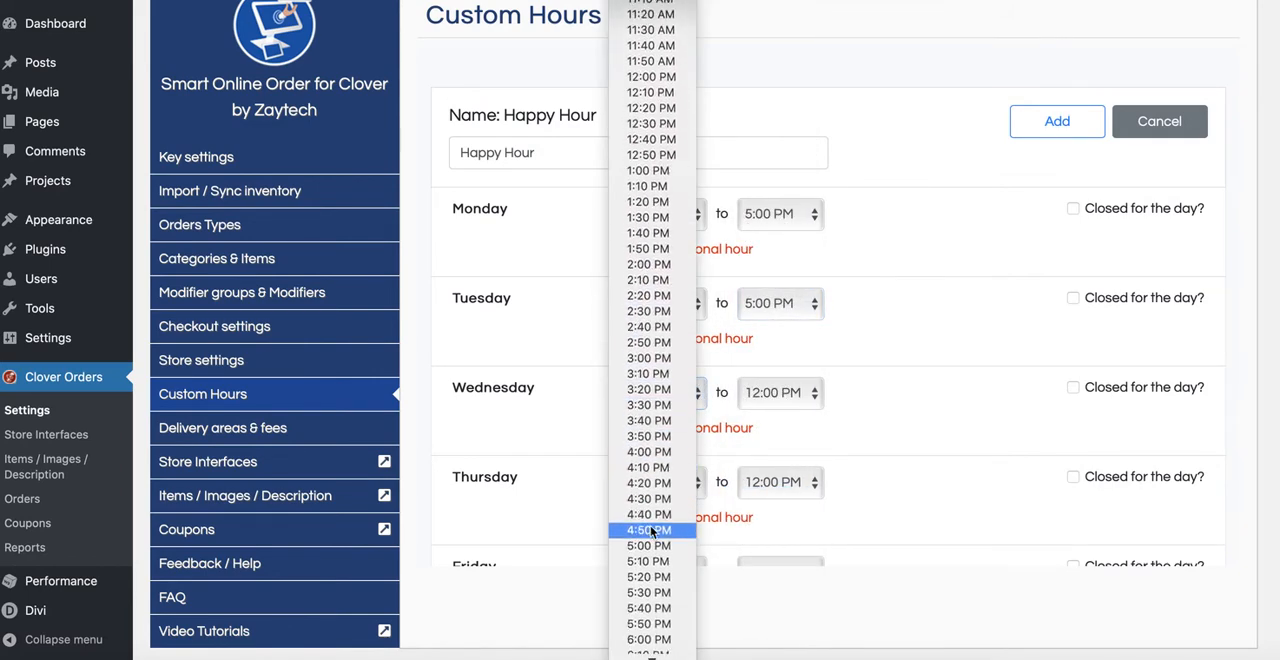
left_click(646, 358)
left_click(768, 395)
scroll(763, 480, "down", 5)
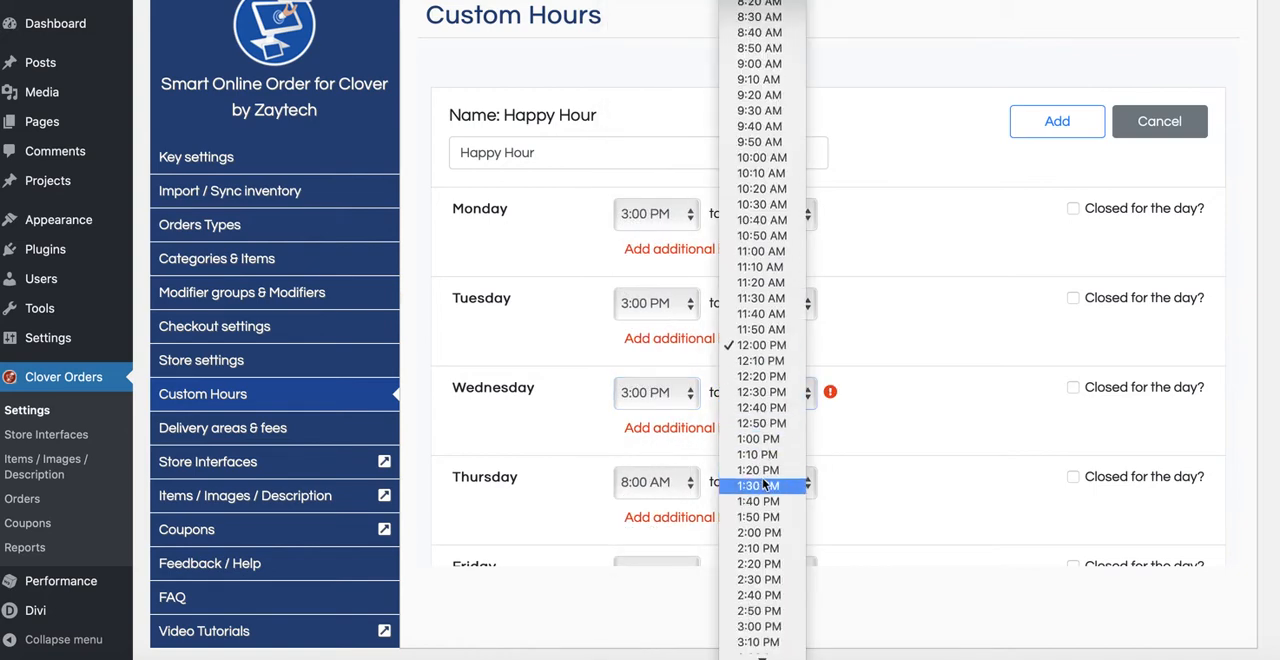
scroll(762, 530, "down", 1)
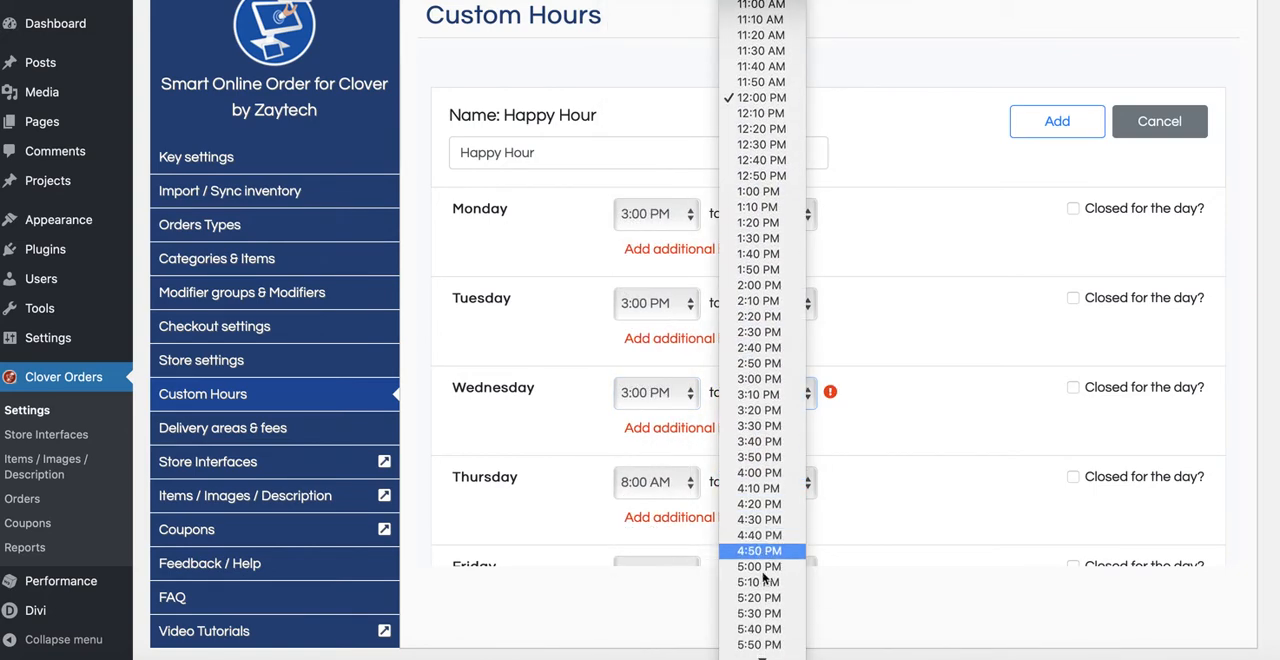
left_click(693, 515)
Step: Set Thursday's happy hour start time to 3:00 PM
scroll(680, 480, "down", 2)
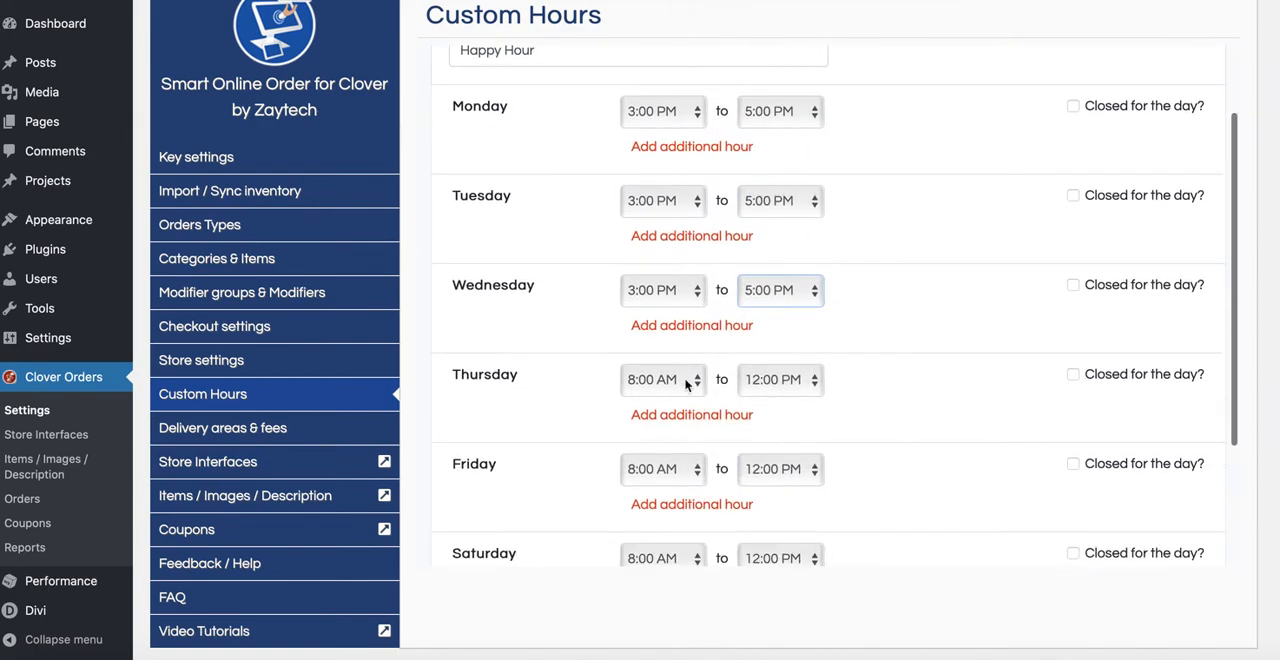
left_click(648, 380)
scroll(659, 450, "down", 2)
scroll(659, 505, "down", 5)
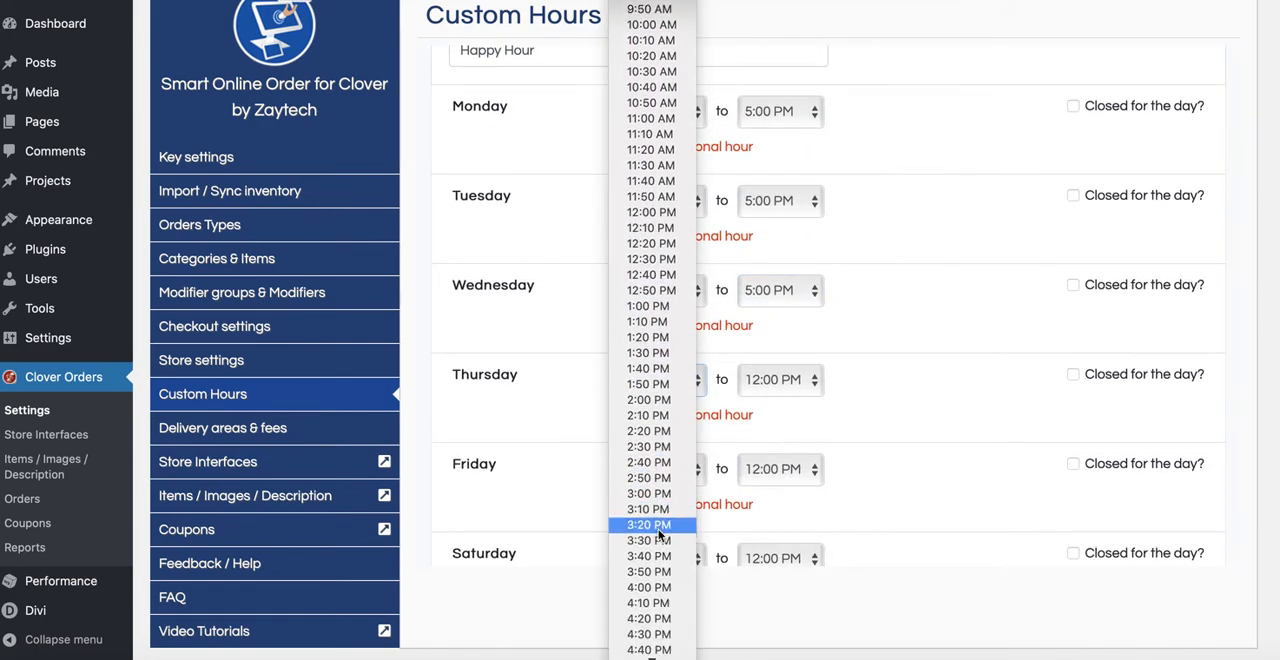
left_click(649, 493)
Step: Set Friday's happy hour from 3:00 PM to 5:00 PM
left_click(787, 470)
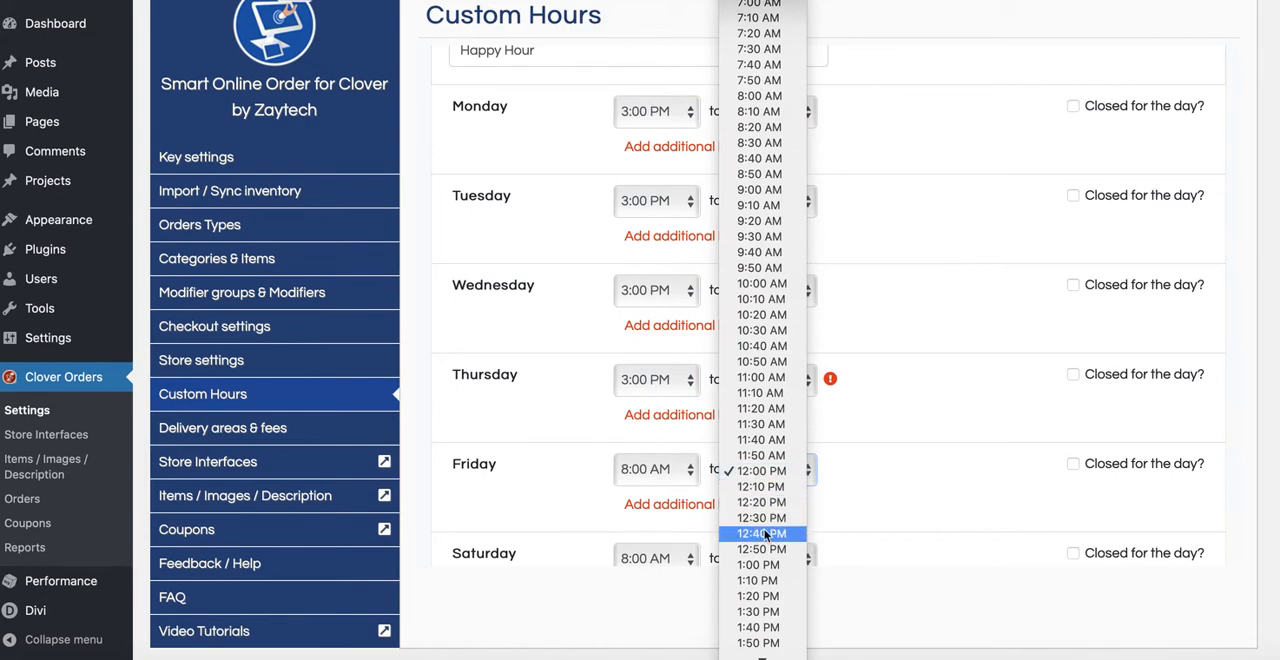
scroll(770, 520, "down", 5)
scroll(766, 537, "down", 2)
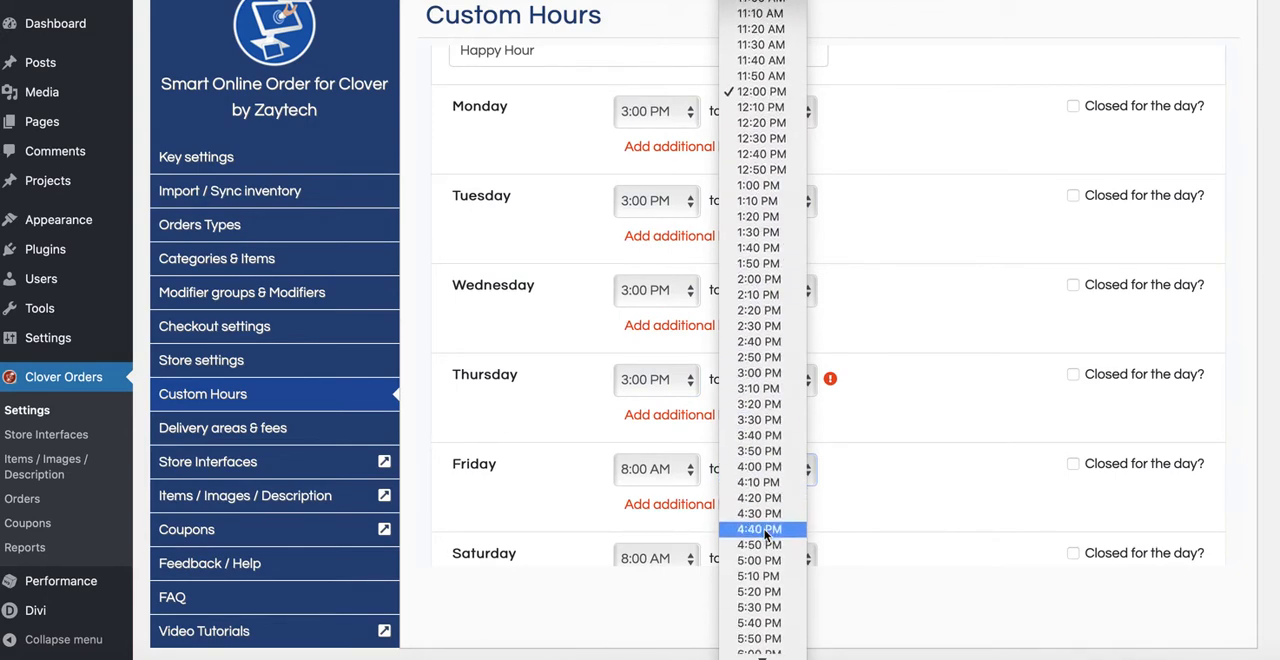
left_click(763, 564)
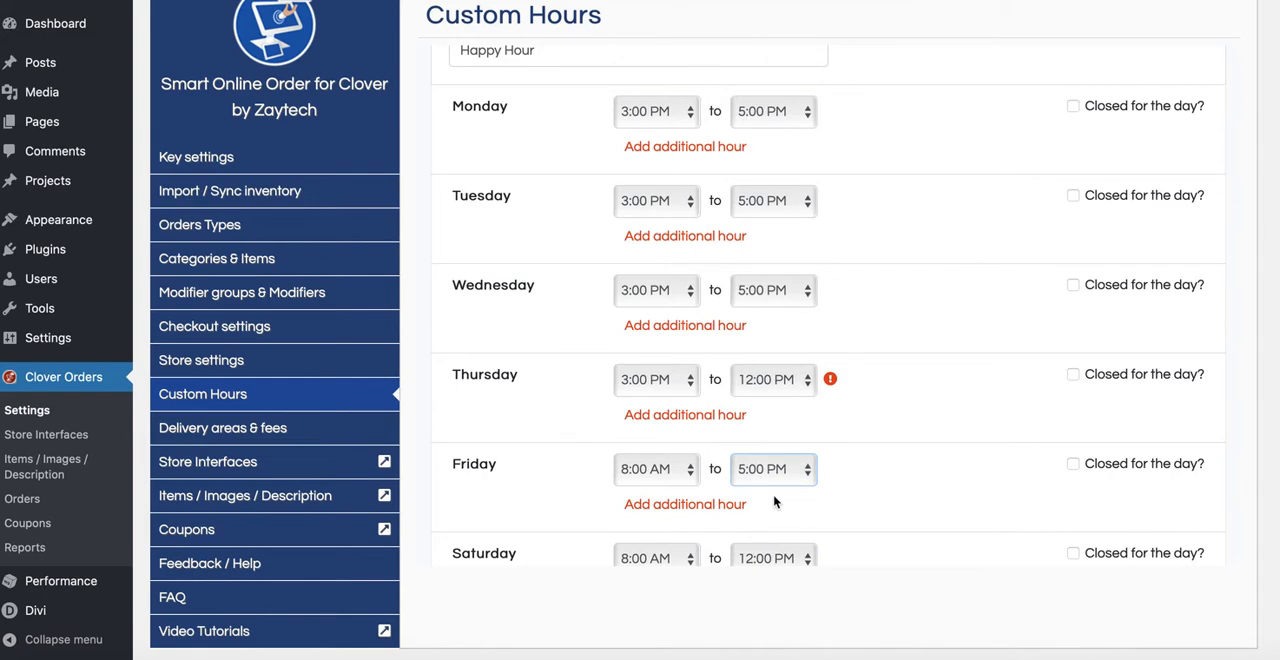
left_click(688, 469)
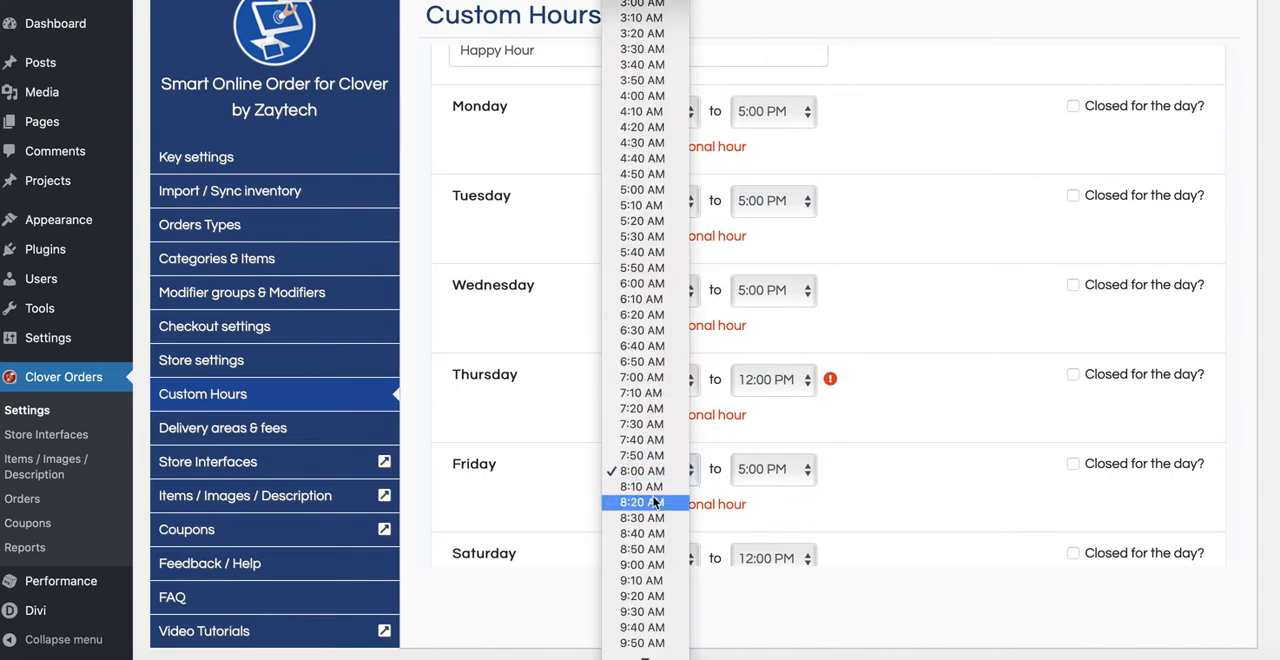
scroll(643, 453, "down", 8)
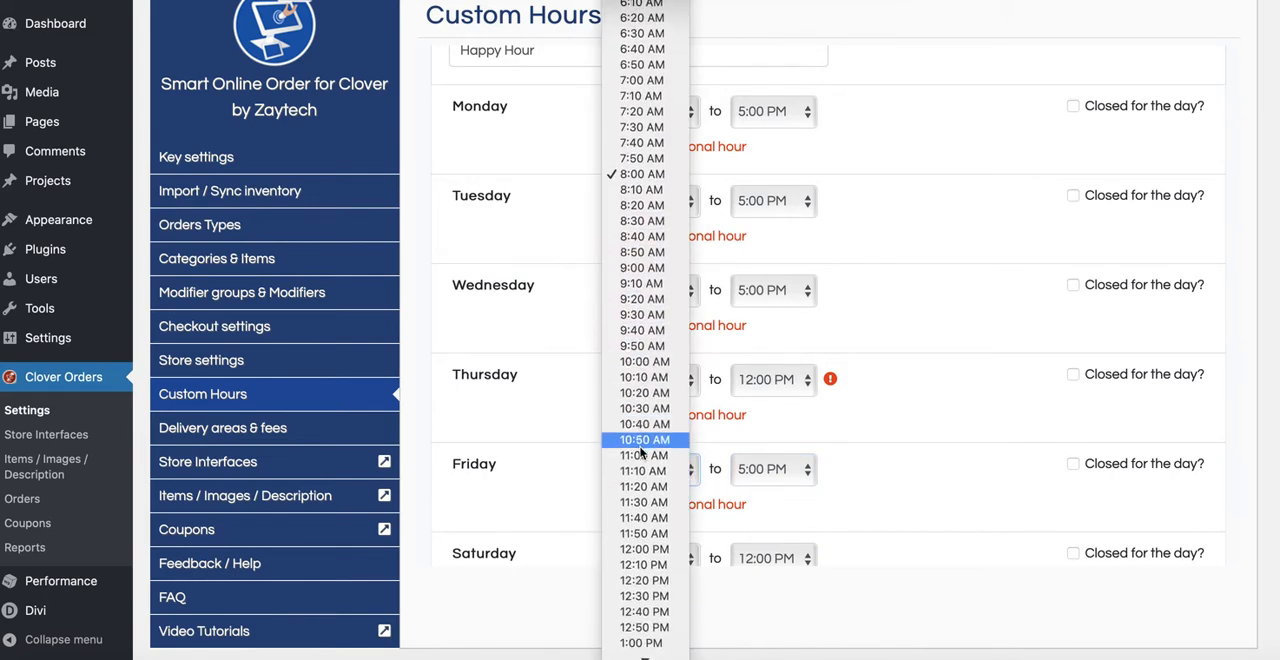
scroll(643, 453, "down", 2)
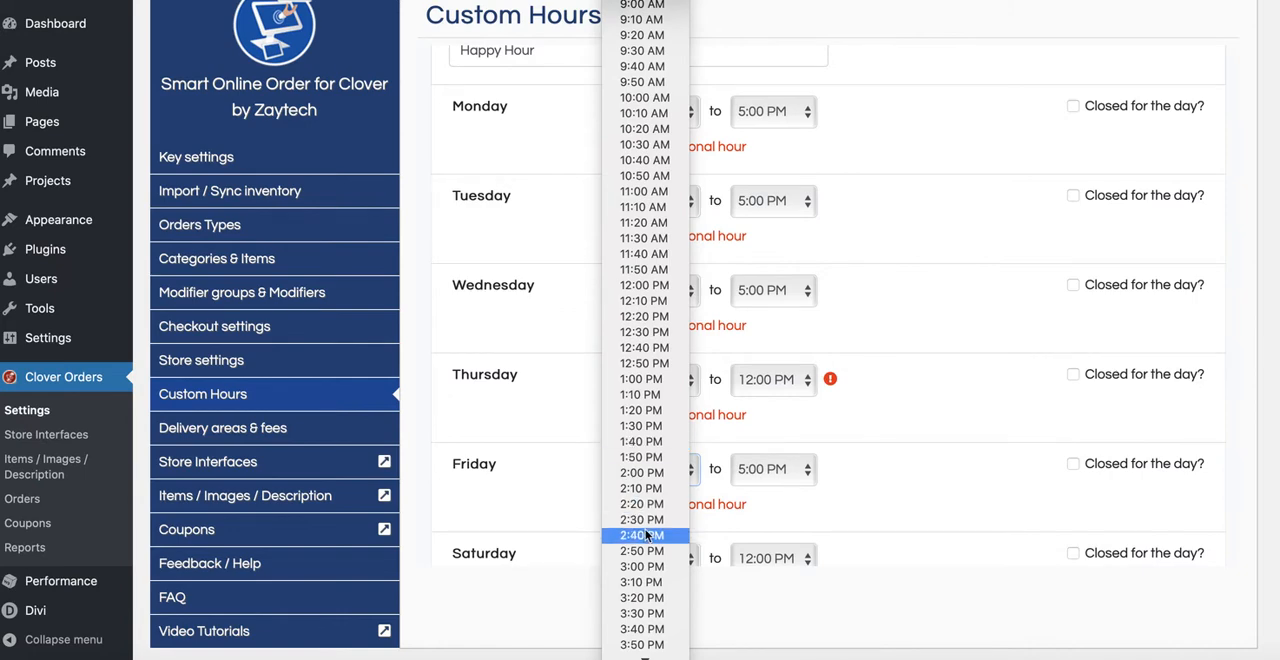
scroll(649, 538, "down", 1)
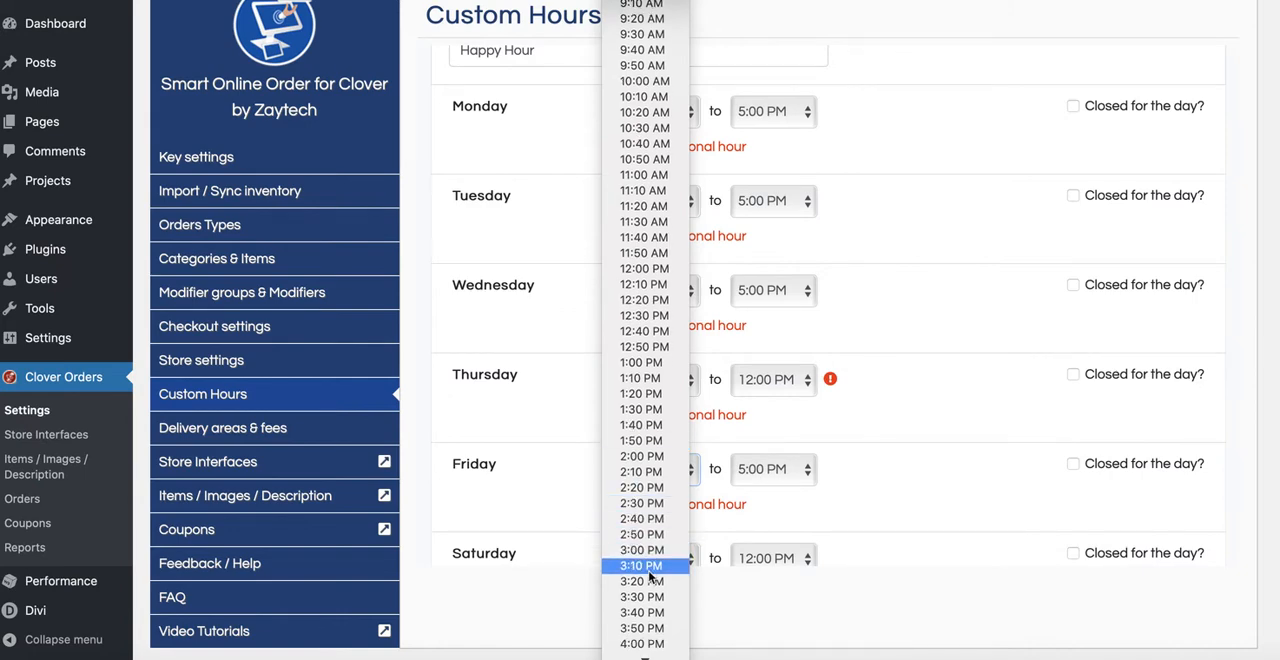
left_click(645, 550)
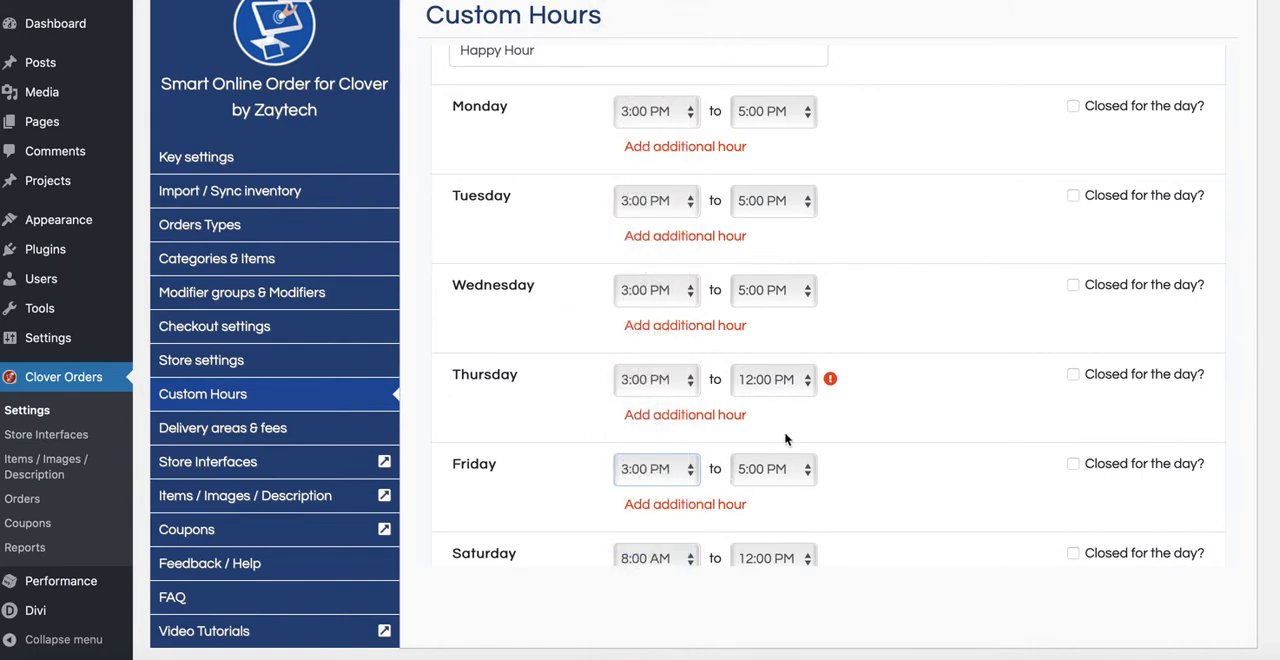
Step: Set Thursday's happy hour end time to 5:00 PM
left_click(783, 383)
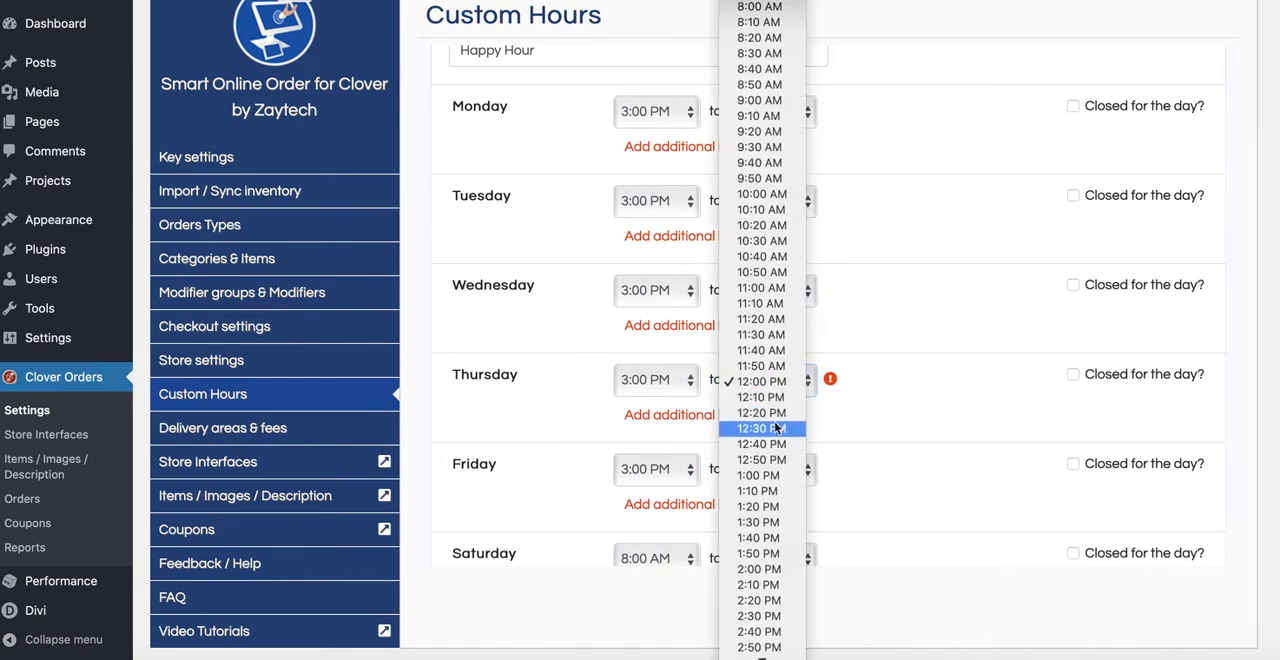
scroll(780, 440, "down", 2)
scroll(780, 540, "down", 4)
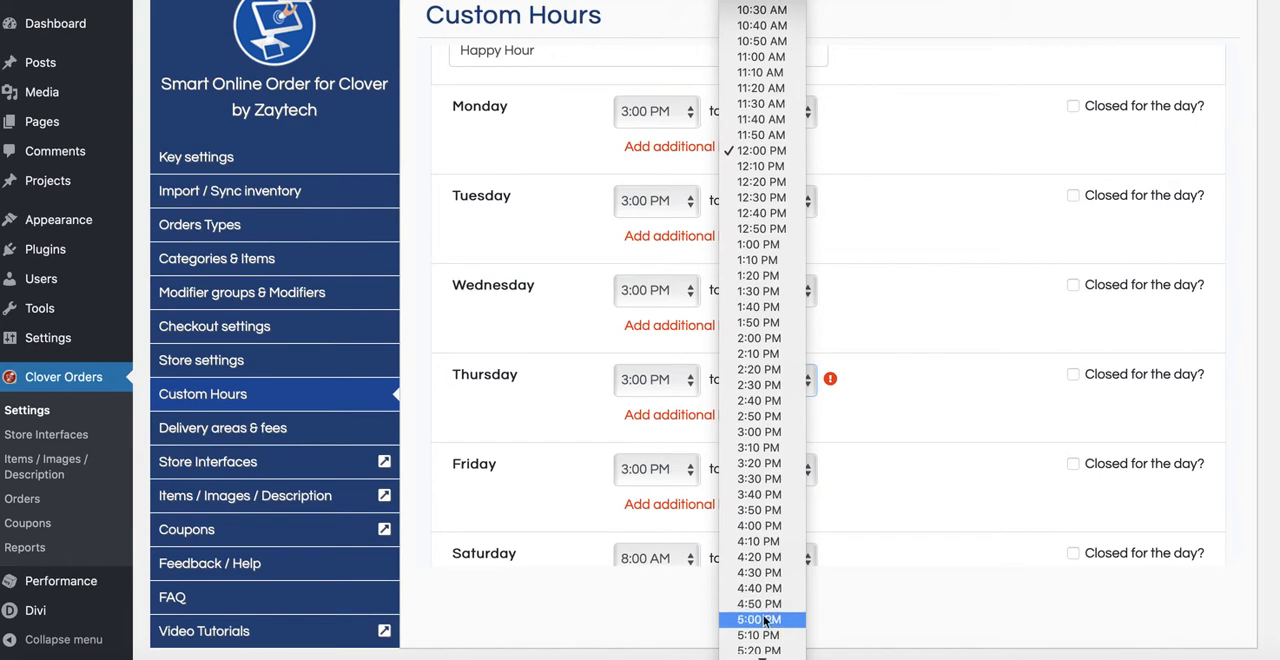
left_click(763, 620)
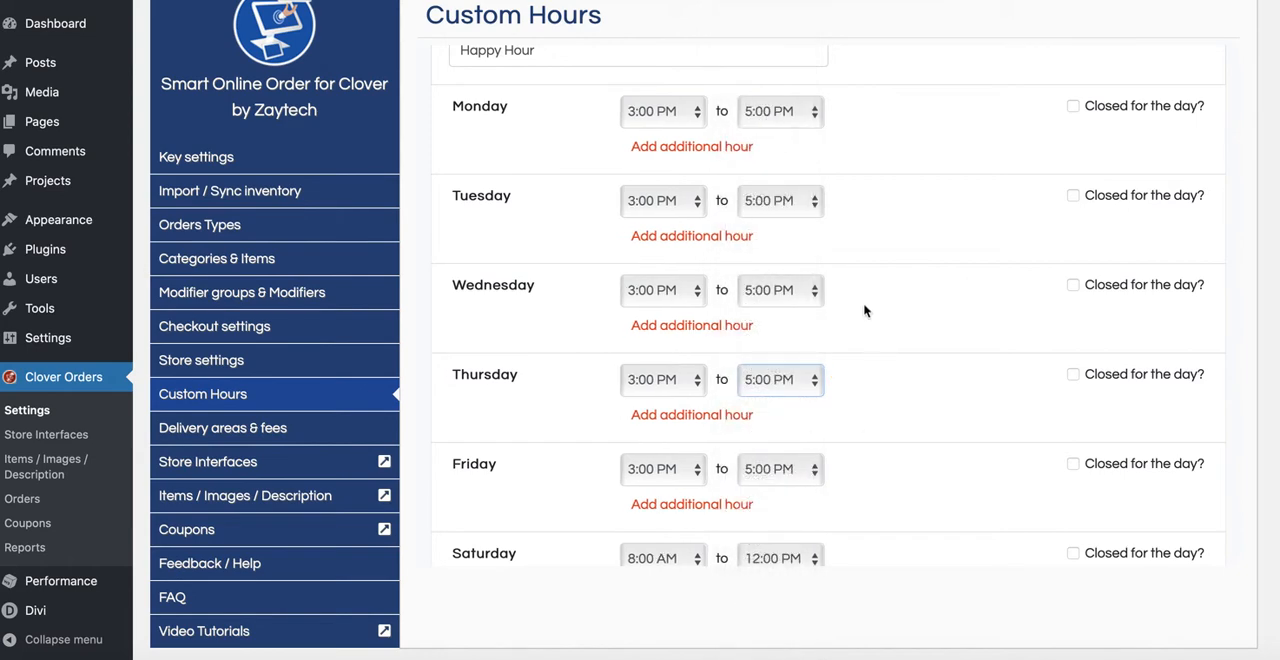
Step: Set Saturday's happy hour from 3:00 PM to 5:00 PM
scroll(862, 398, "down", 2)
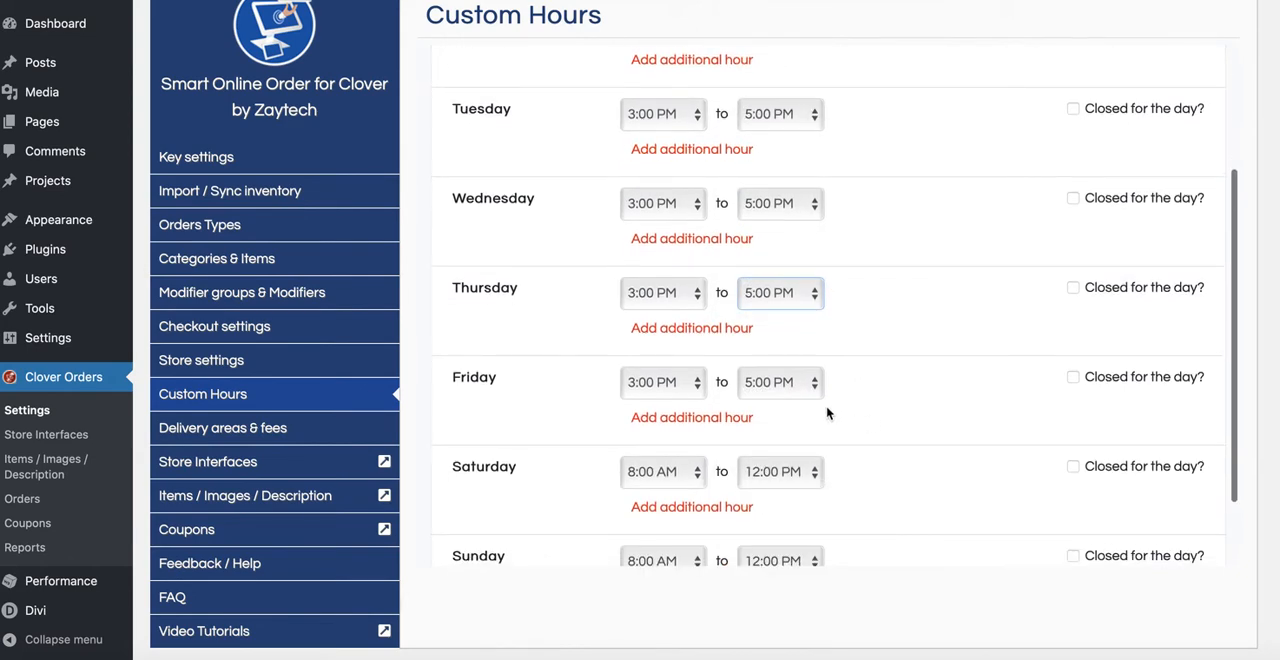
scroll(826, 409, "down", 2)
left_click(686, 380)
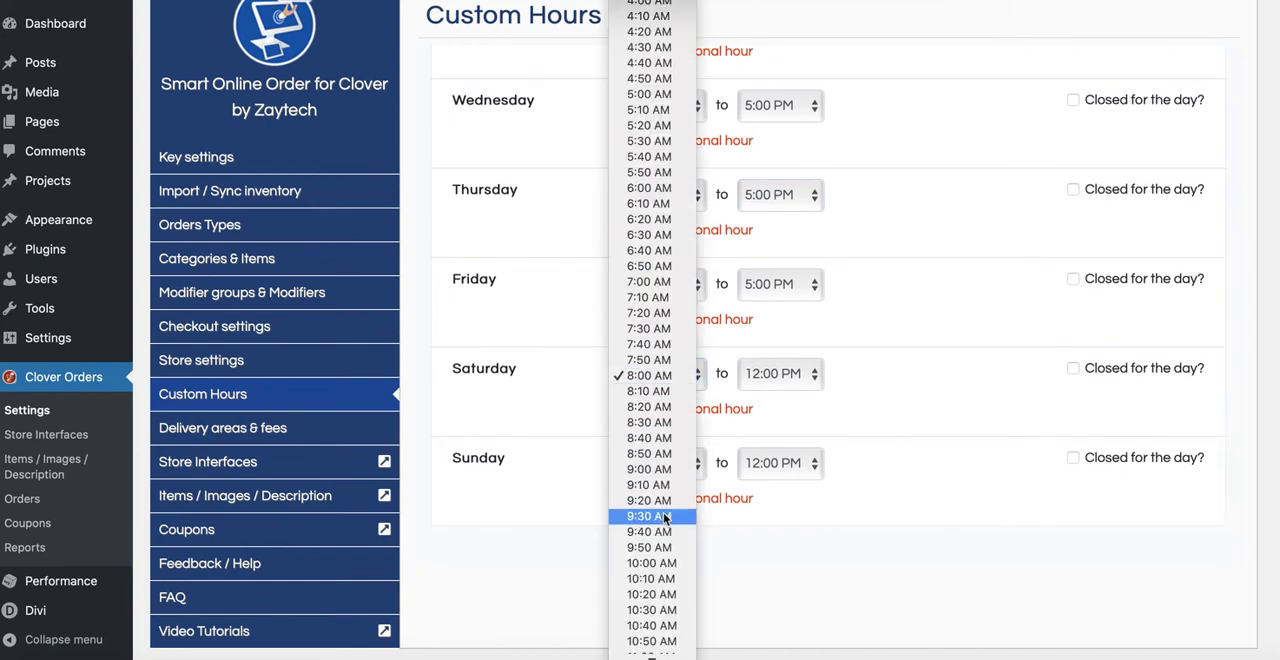
scroll(664, 518, "down", 3)
scroll(664, 518, "down", 5)
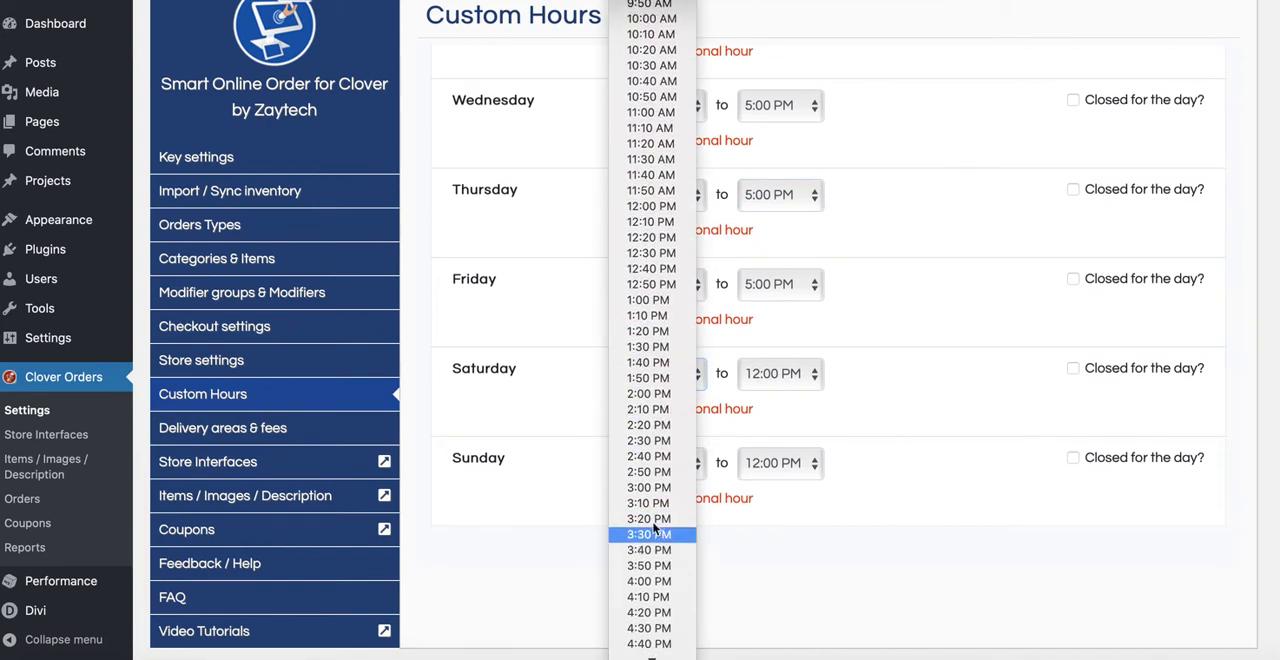
left_click(648, 487)
left_click(786, 374)
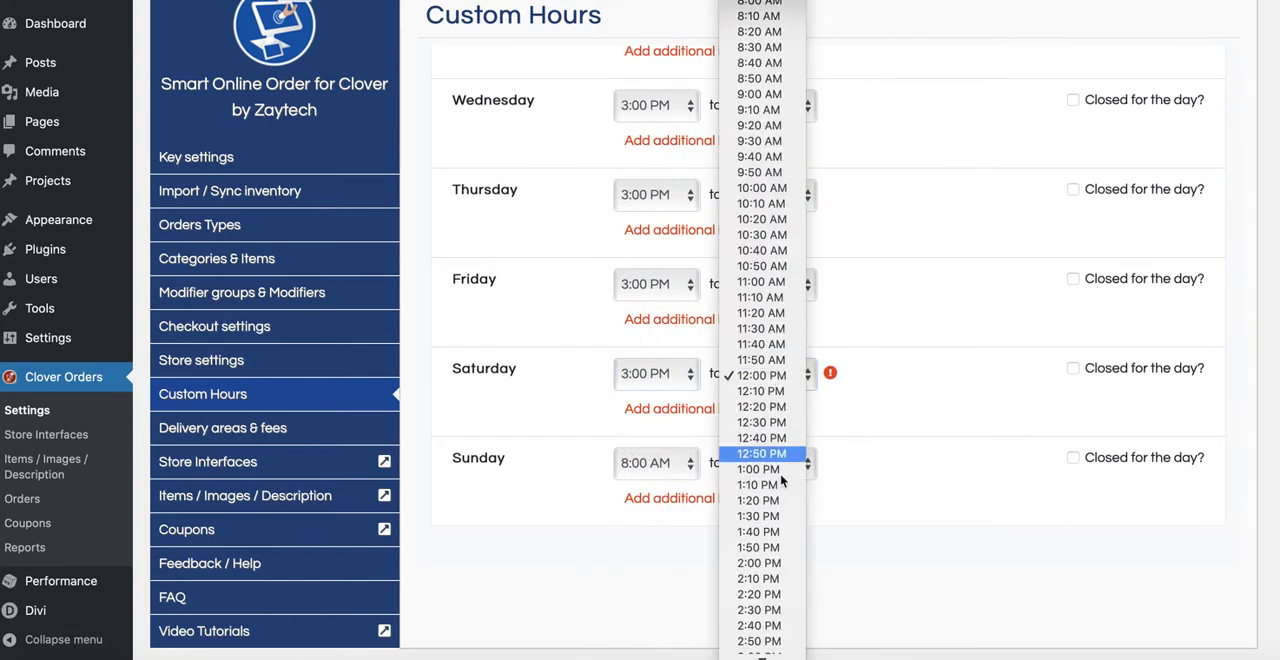
scroll(772, 530, "down", 3)
scroll(772, 533, "down", 4)
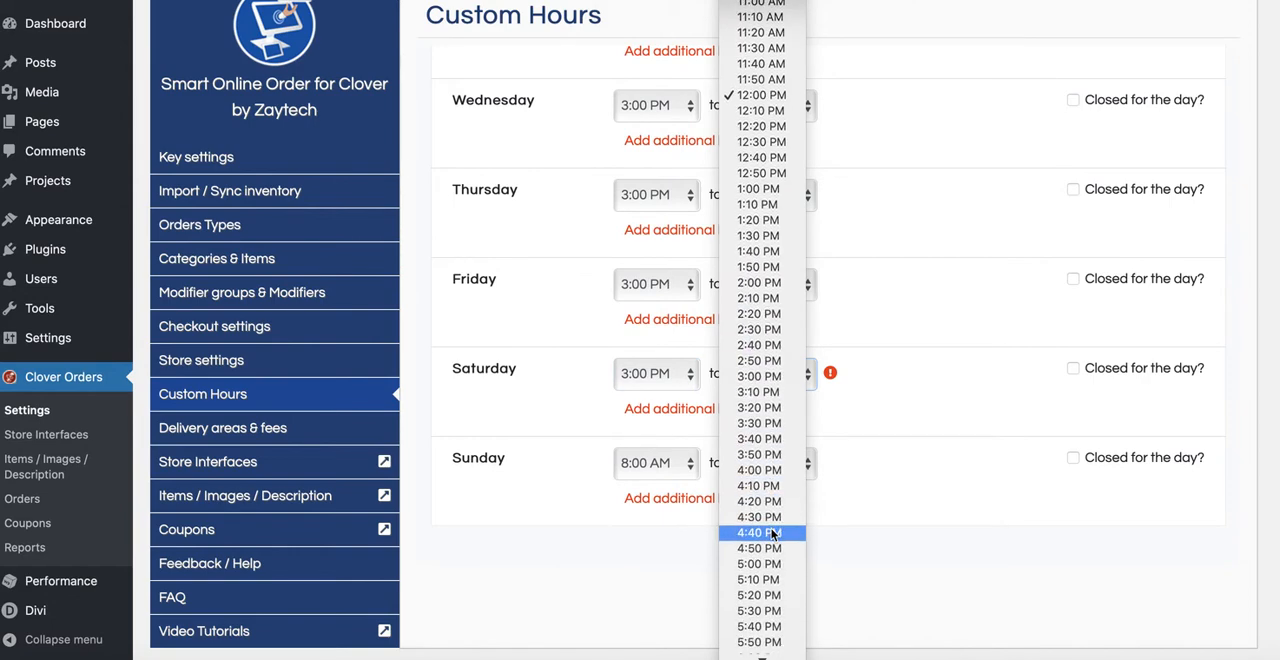
left_click(758, 564)
Step: Set Sunday's happy hour from 3:00 PM to 5:00 PM
left_click(655, 463)
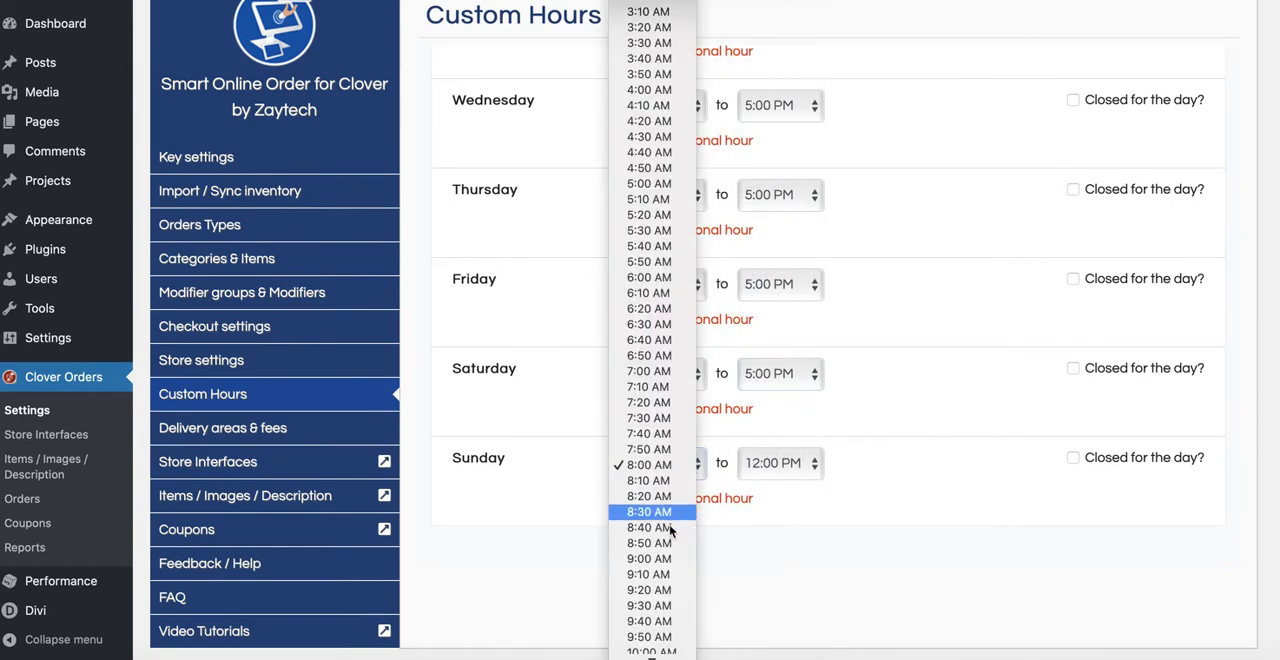
scroll(668, 540, "down", 4)
scroll(668, 545, "down", 4)
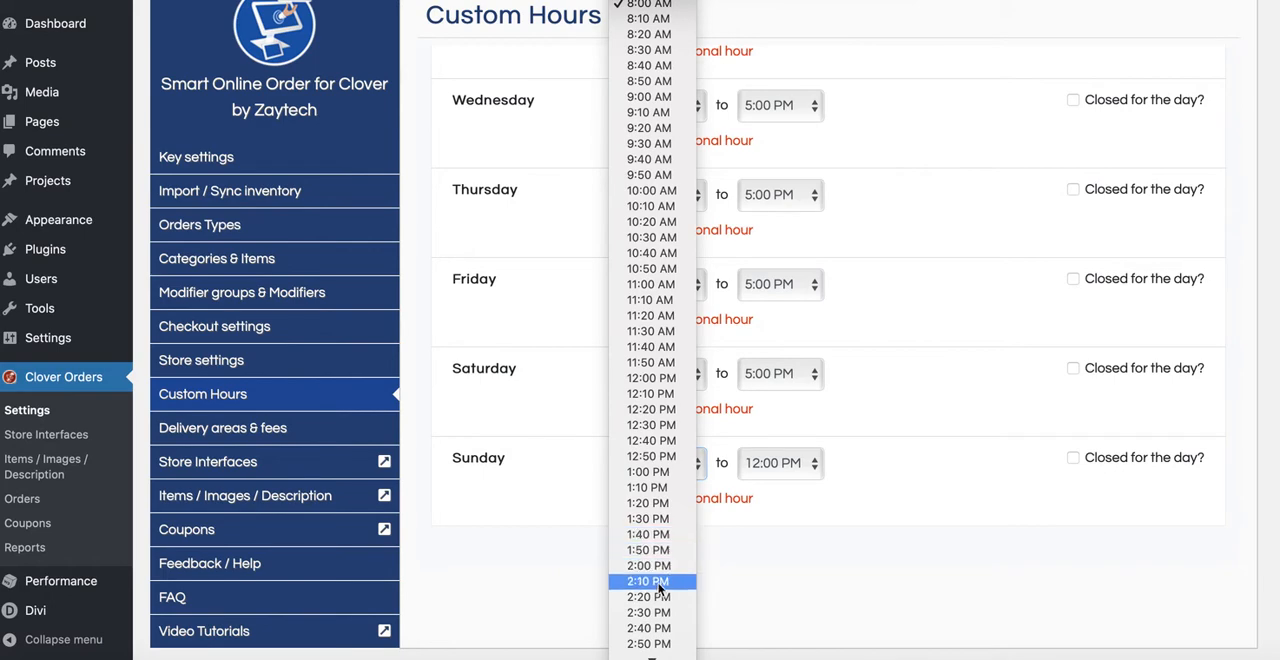
scroll(660, 596, "down", 1)
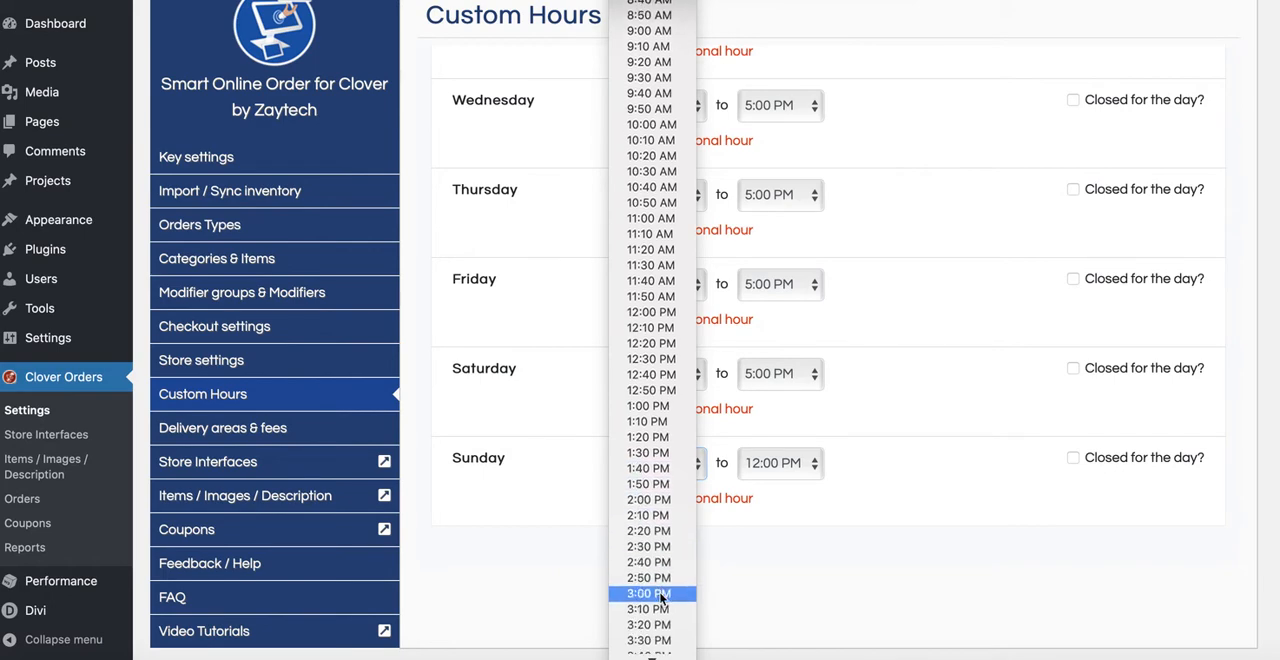
left_click(660, 596)
left_click(782, 463)
scroll(771, 540, "down", 4)
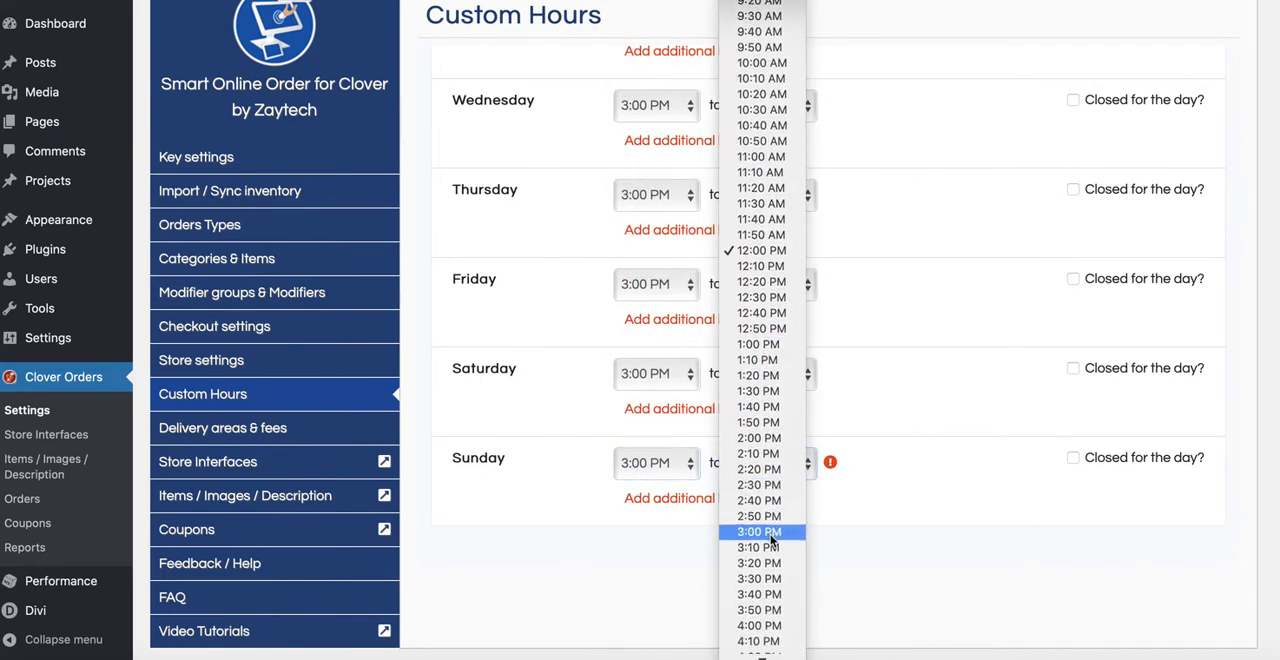
scroll(771, 540, "down", 5)
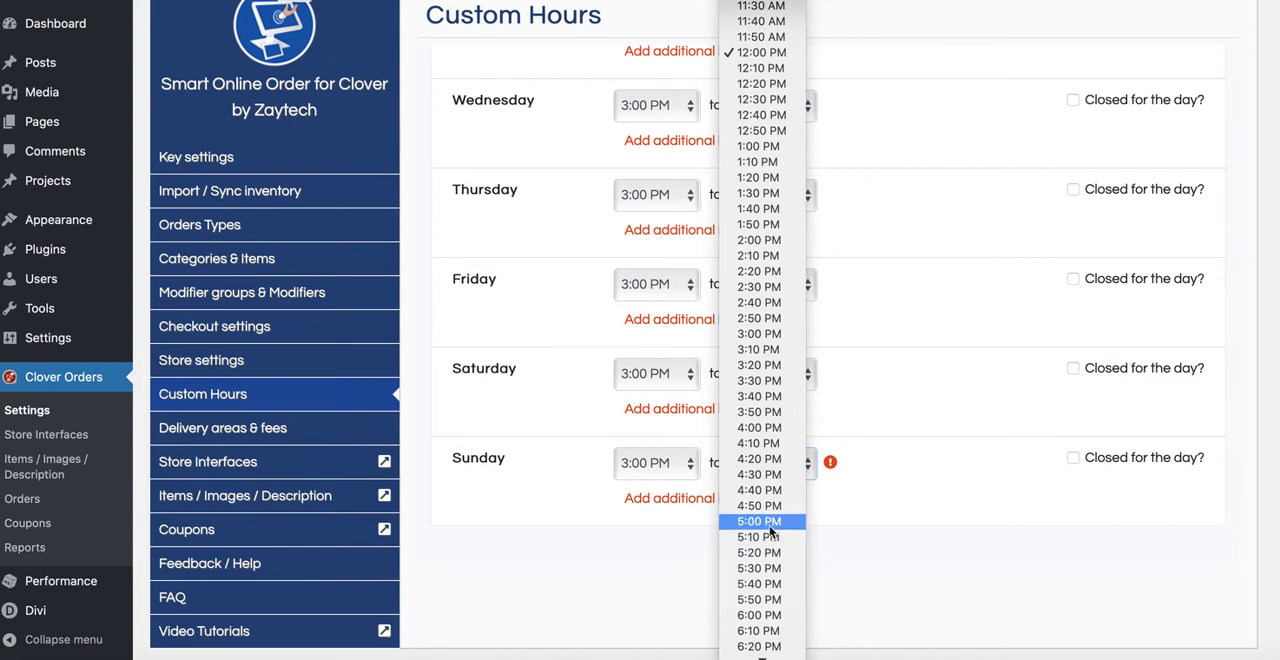
left_click(768, 522)
Step: Review the times for all days and add the "Happy Hour" schedule to the custom hours
scroll(908, 420, "up", 2)
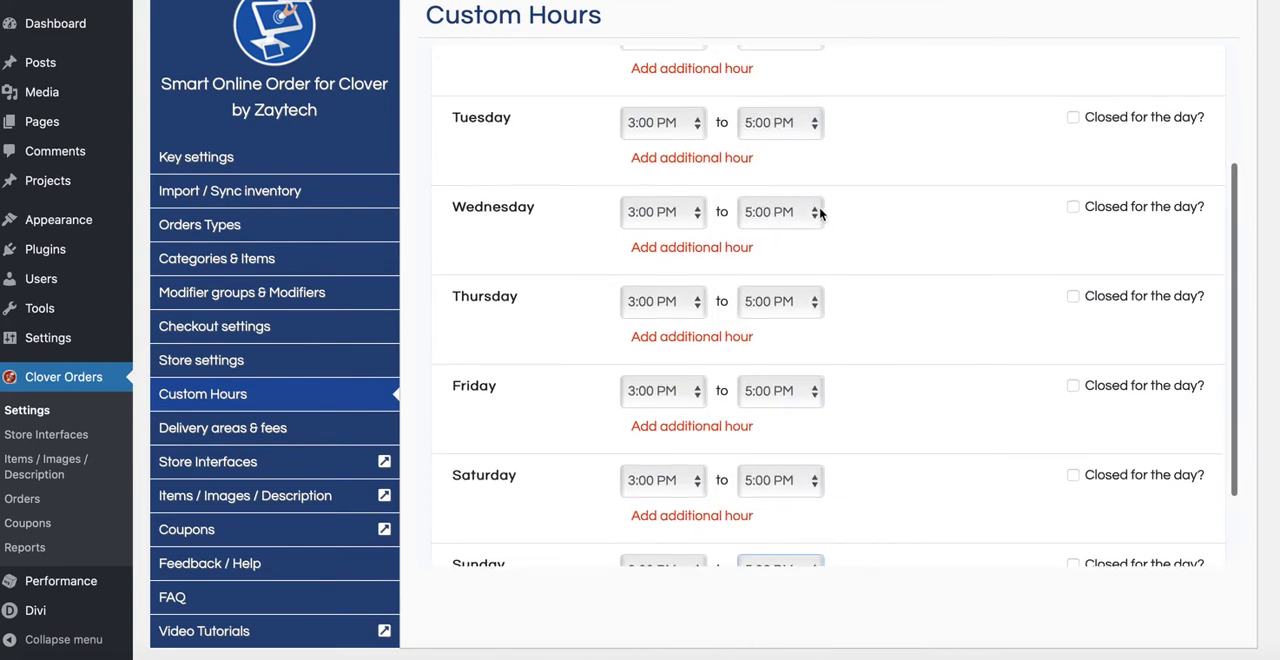
scroll(846, 240, "up", 2)
scroll(846, 240, "down", 3)
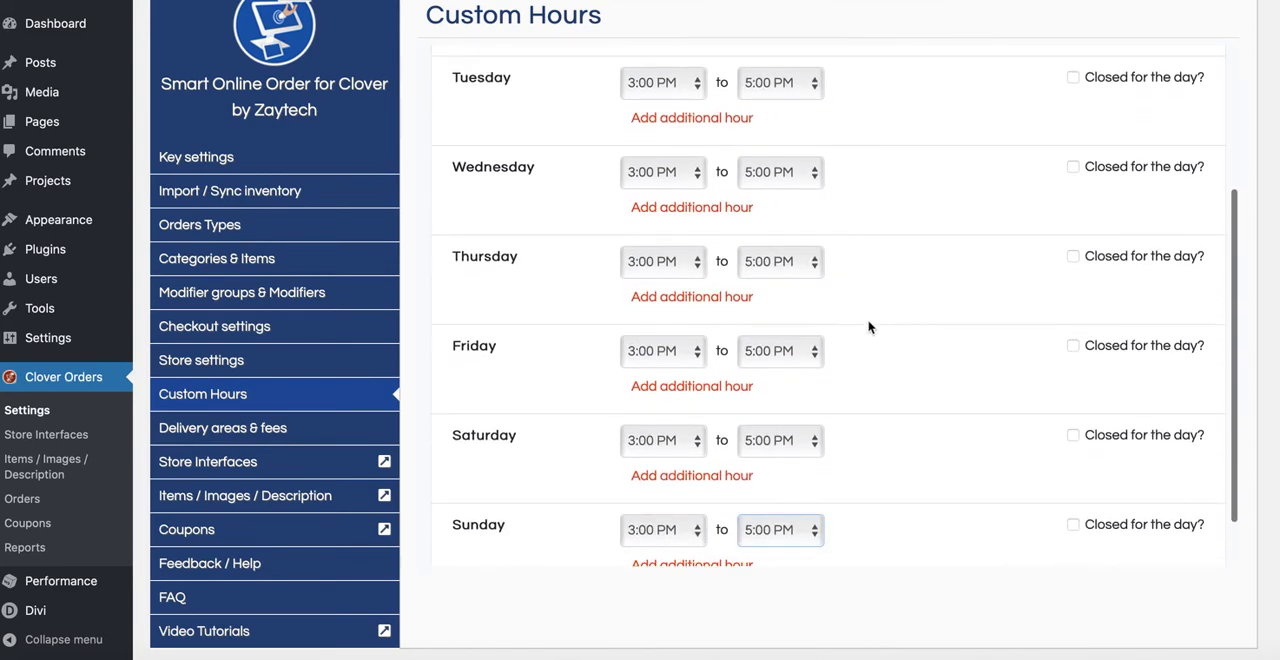
scroll(868, 327, "down", 2)
scroll(869, 323, "up", 5)
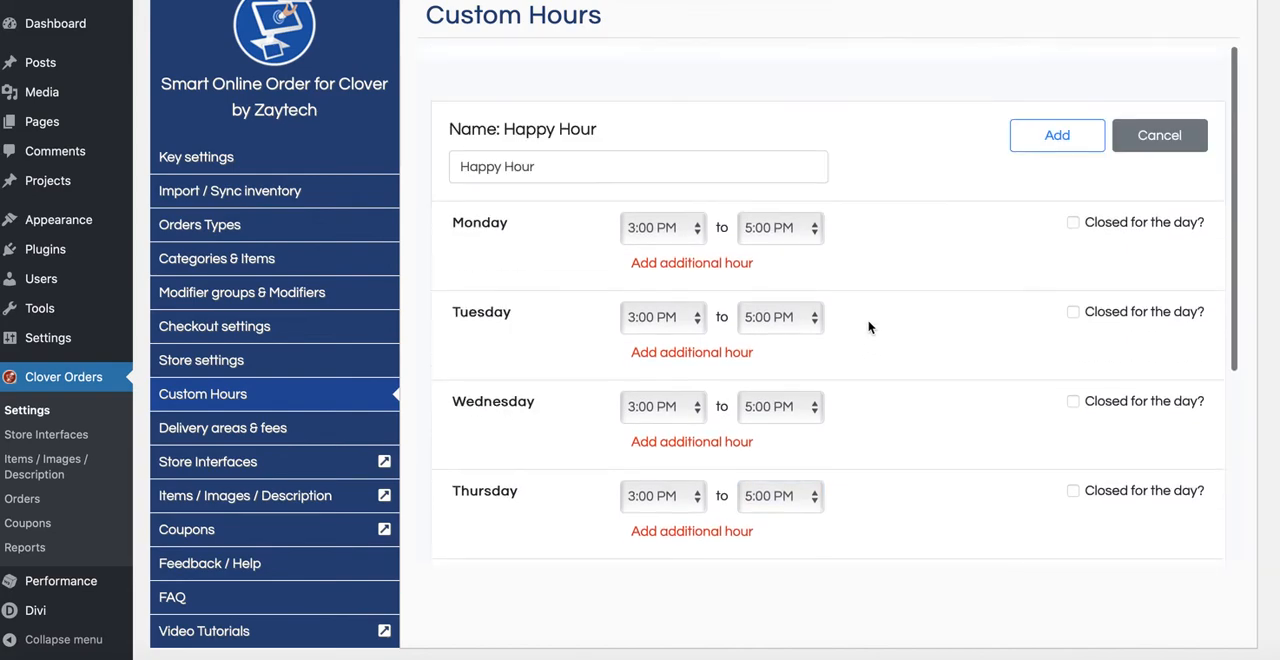
left_click(1047, 132)
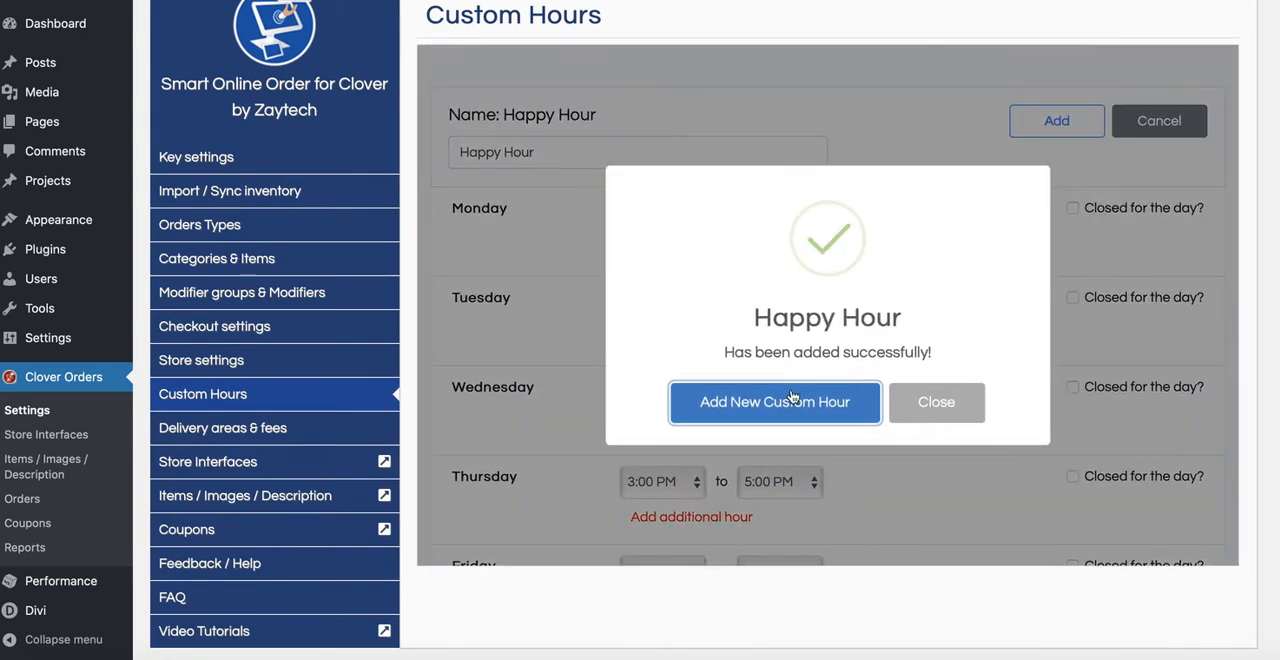
Step: Start another new custom hours schedule and name it "Dinner Hours"
left_click(792, 399)
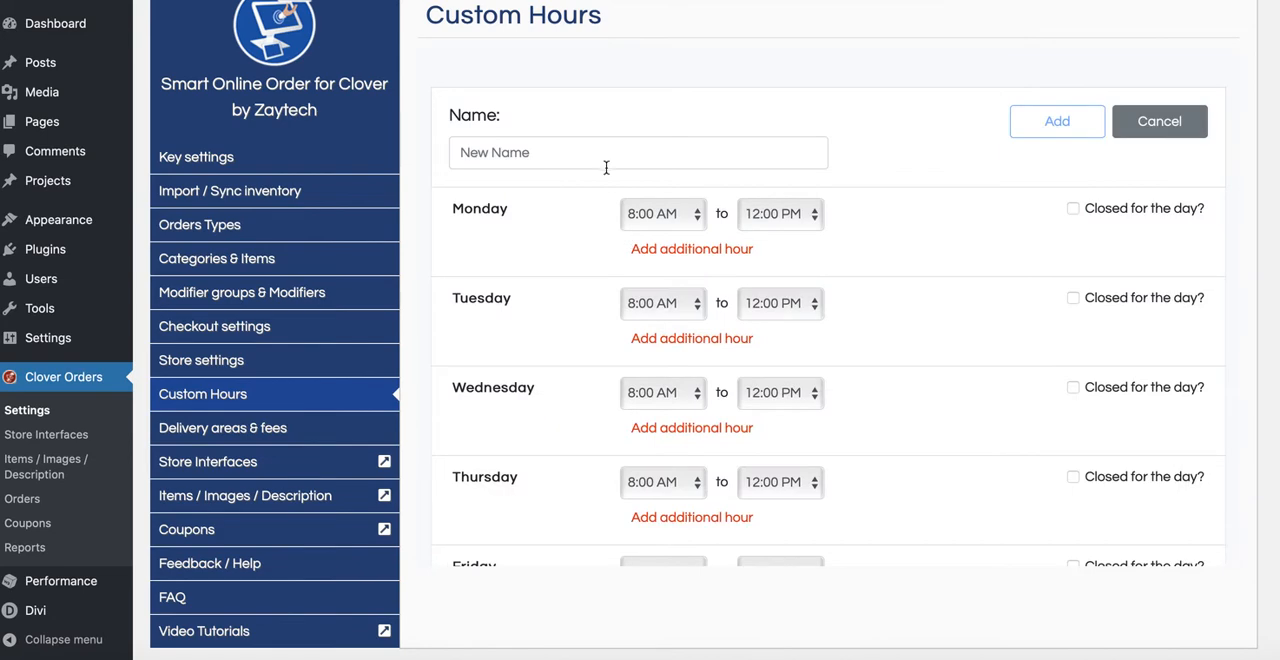
left_click(606, 165)
type("Dinner Hours")
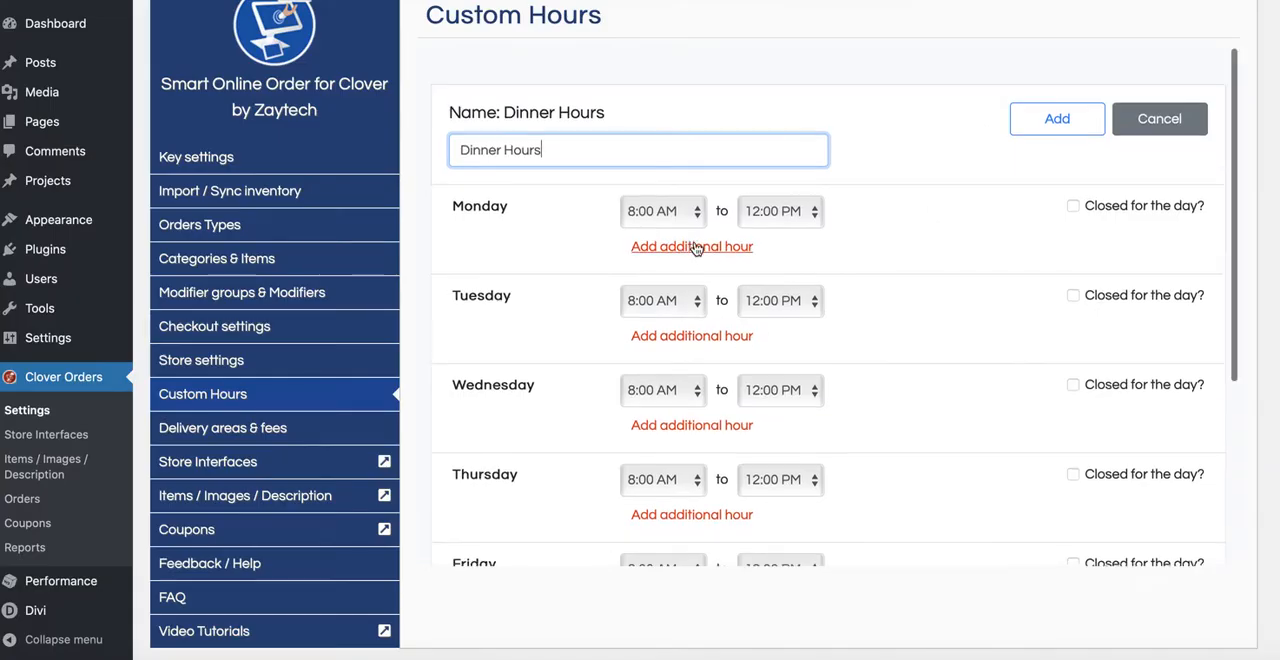
Step: Set Monday's dinner hours from 5:00 PM to 9:00 PM
scroll(695, 230, "down", 2)
left_click(700, 110)
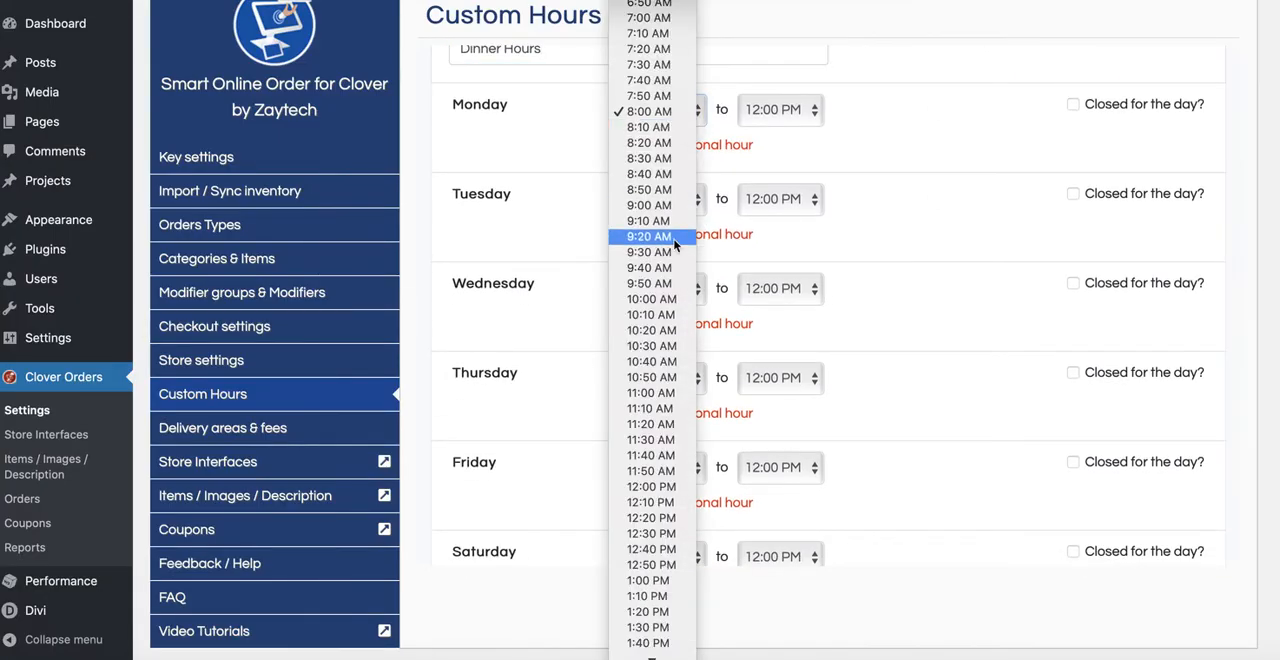
scroll(665, 343, "down", 5)
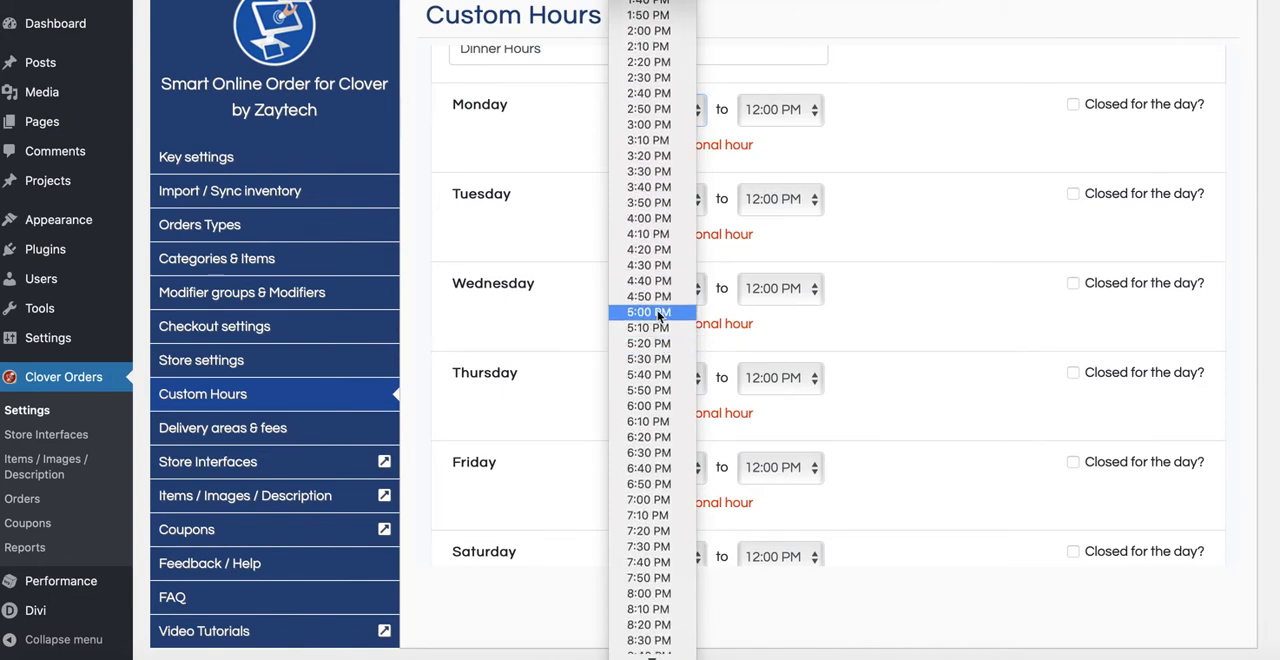
left_click(648, 312)
left_click(803, 111)
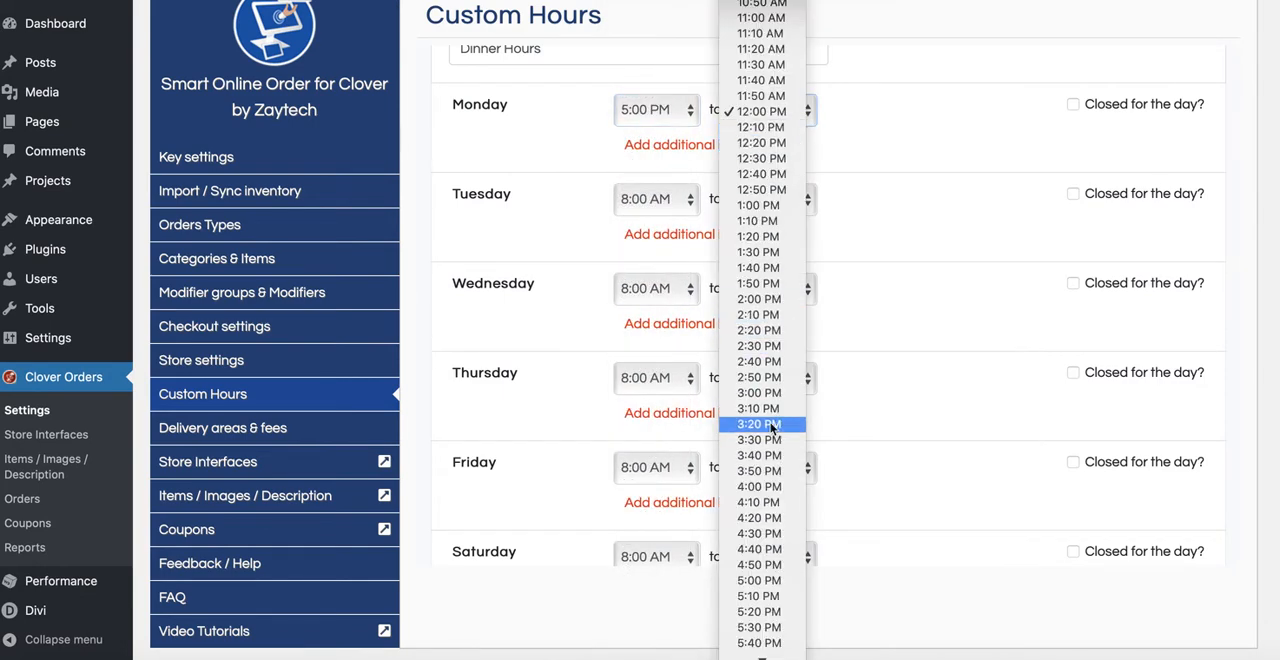
scroll(772, 440, "down", 5)
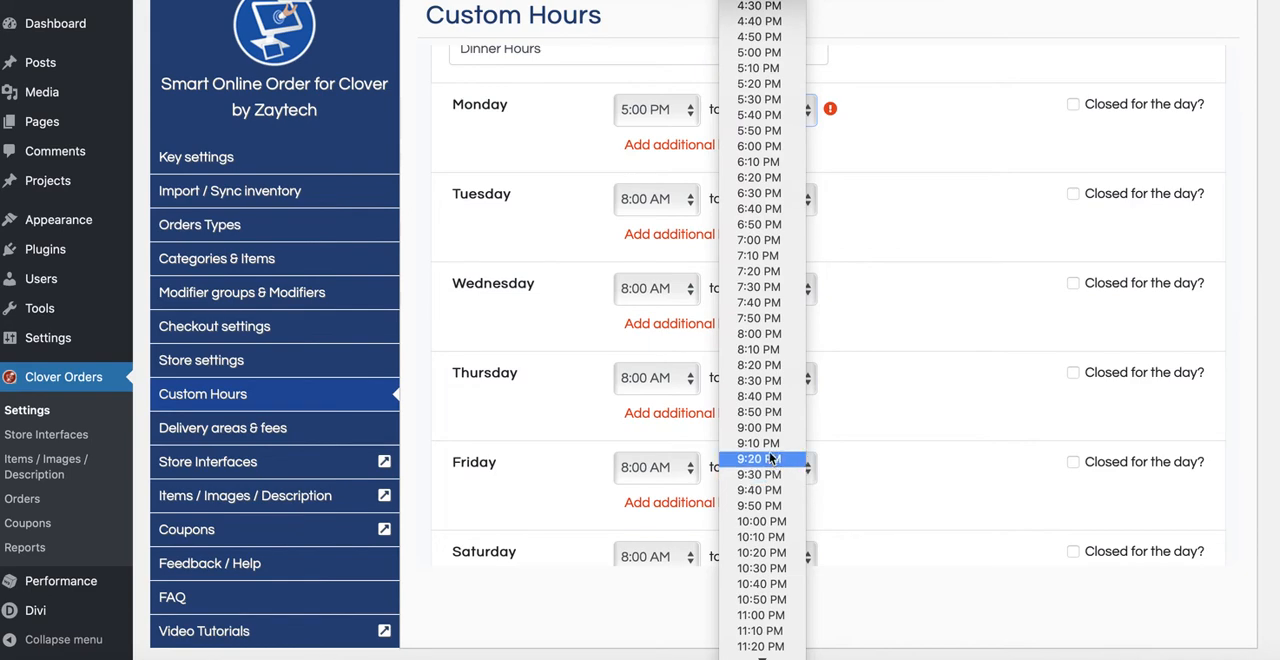
left_click(762, 427)
Step: Set Tuesday's dinner hours from 5:00 PM to 9:00 PM
left_click(690, 199)
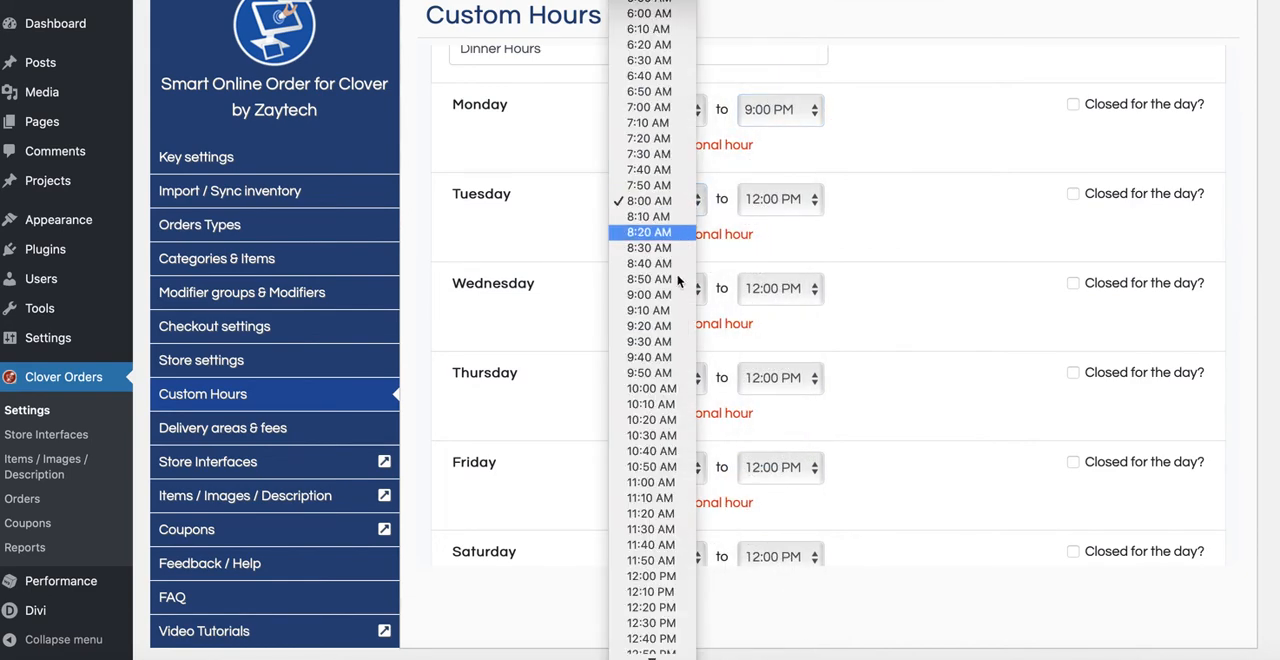
scroll(678, 282, "down", 8)
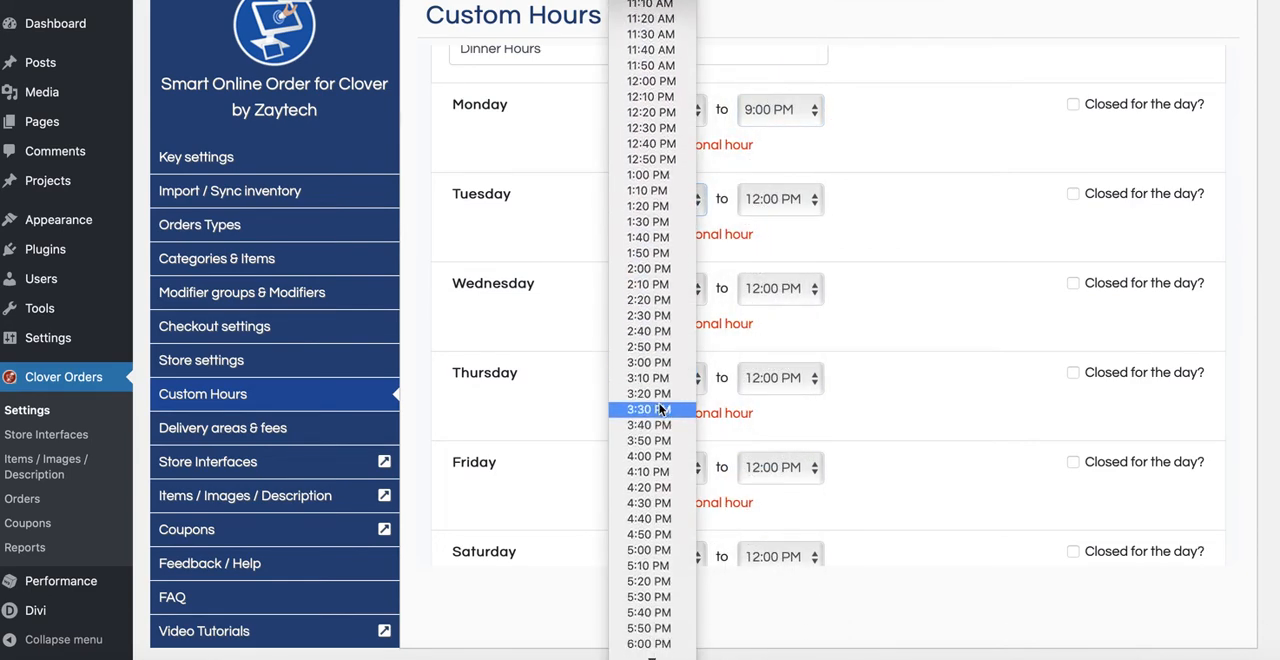
scroll(660, 409, "down", 2)
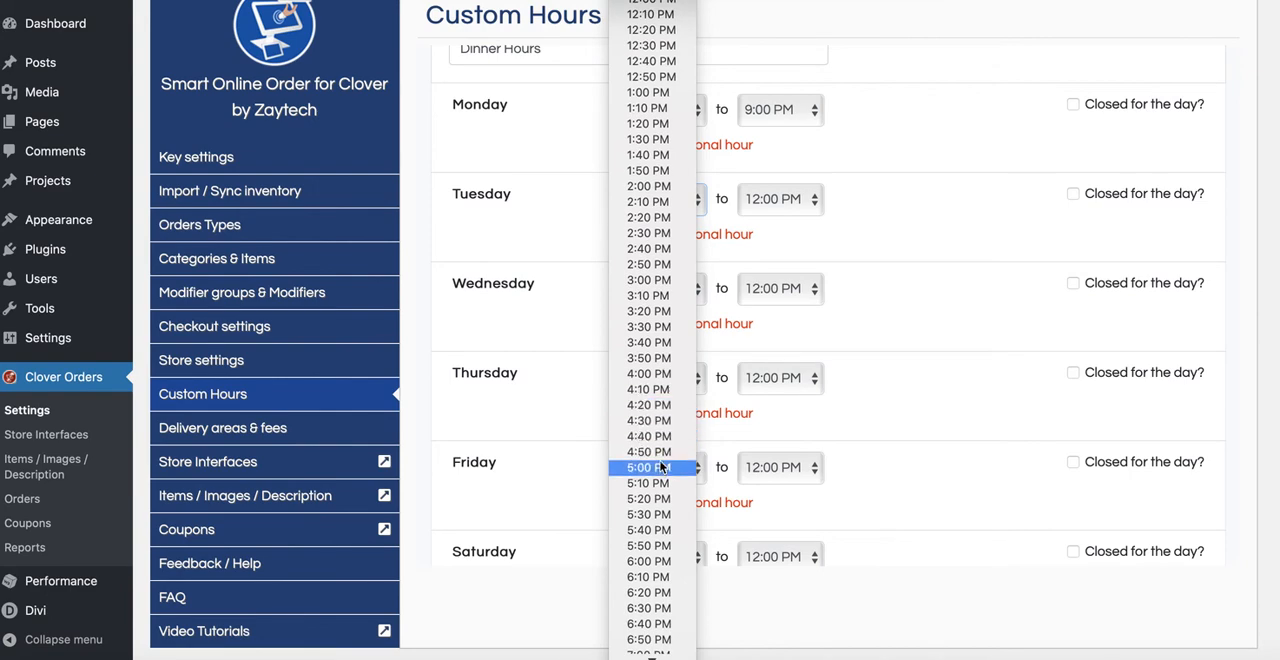
left_click(660, 467)
left_click(800, 200)
scroll(775, 320, "down", 4)
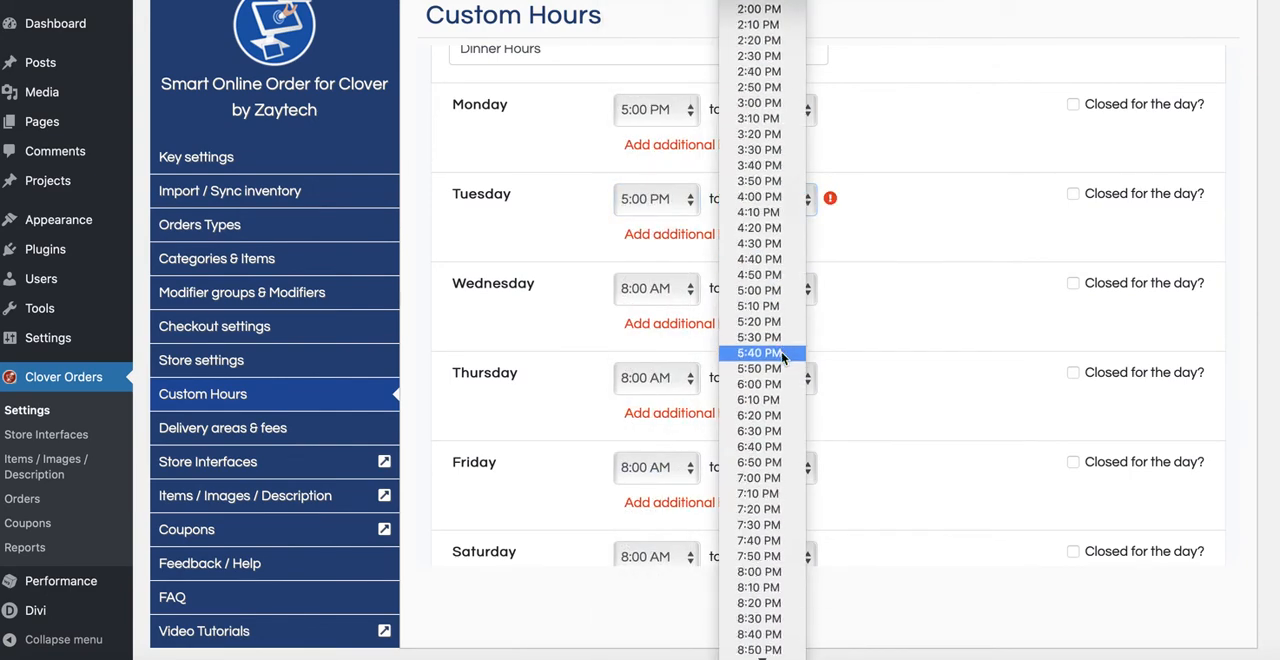
scroll(772, 432, "down", 1)
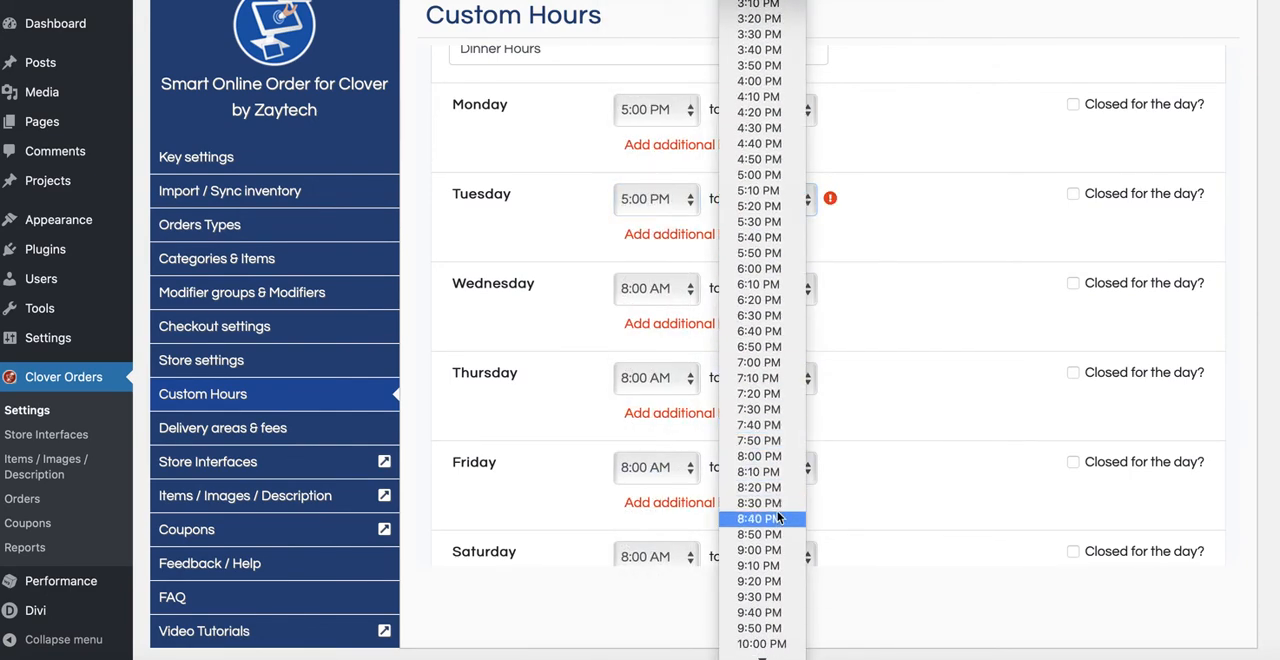
left_click(772, 552)
Step: Set Wednesday's dinner hours from 5:00 PM to 9:00 PM
left_click(684, 292)
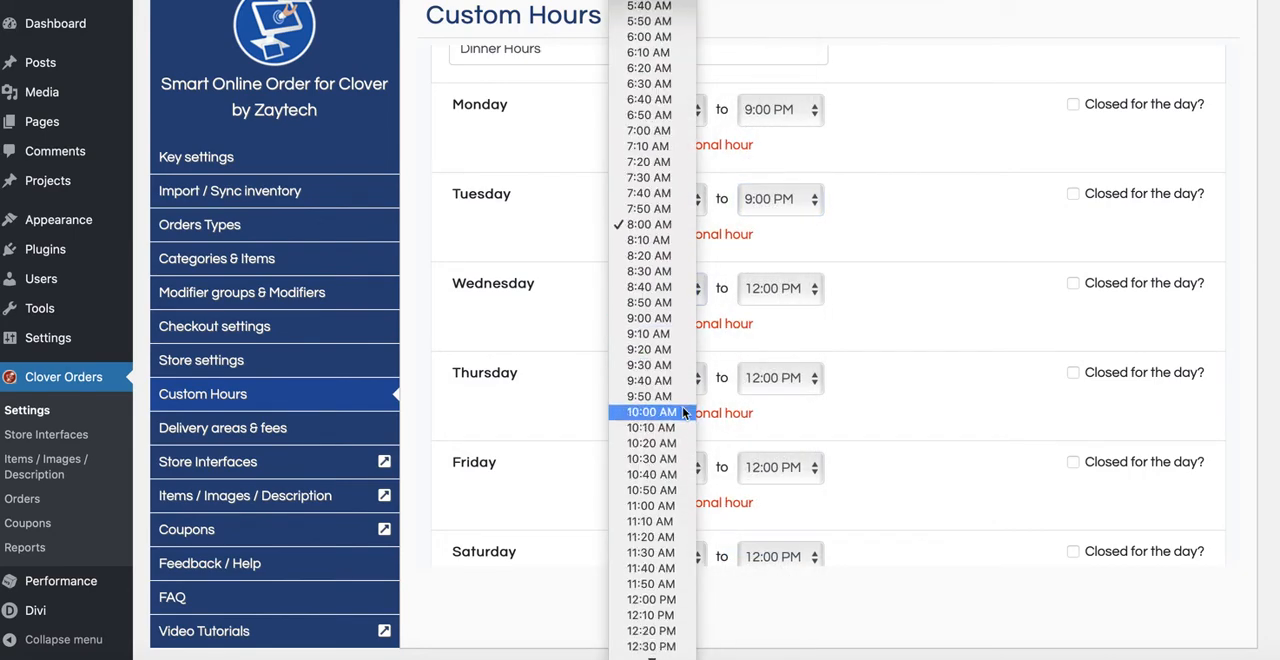
scroll(678, 448, "down", 5)
scroll(660, 560, "down", 3)
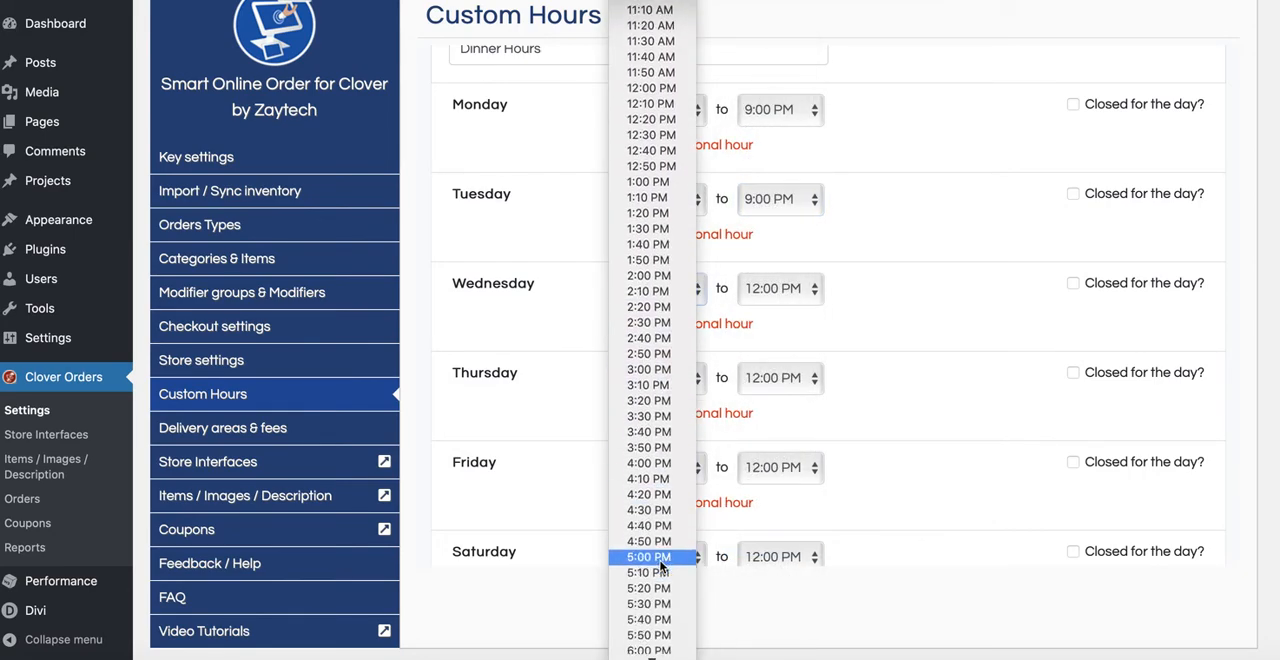
left_click(660, 557)
left_click(812, 288)
scroll(765, 470, "down", 10)
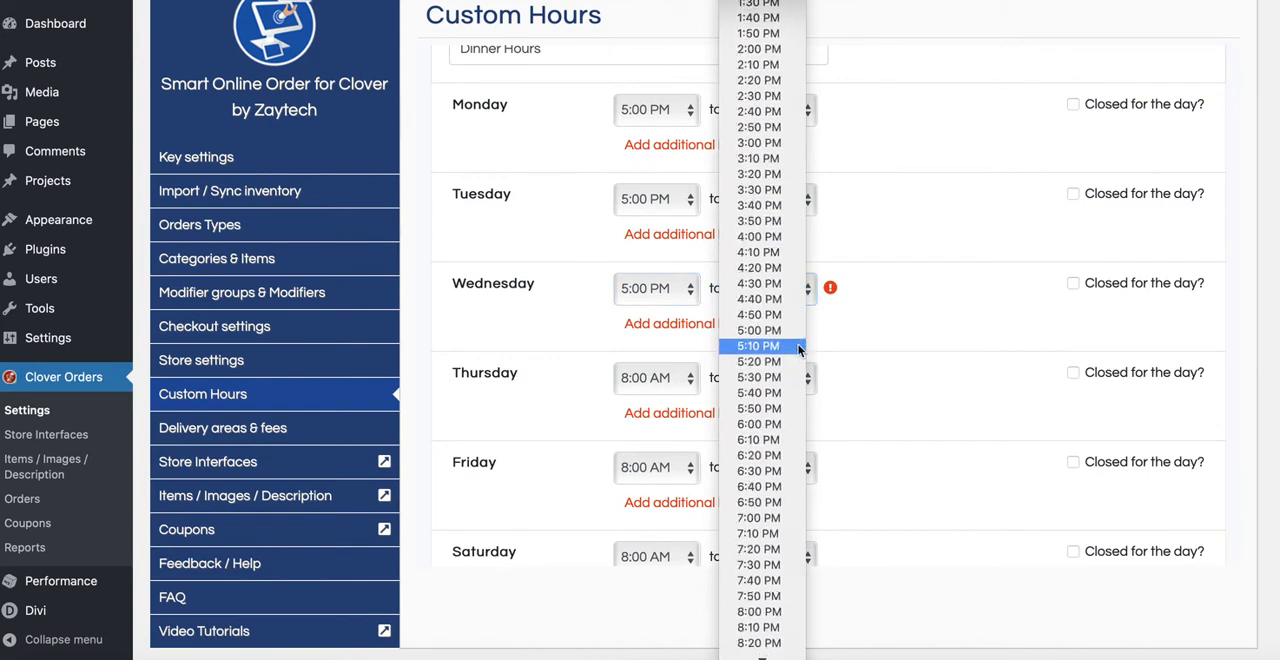
scroll(767, 483, "down", 3)
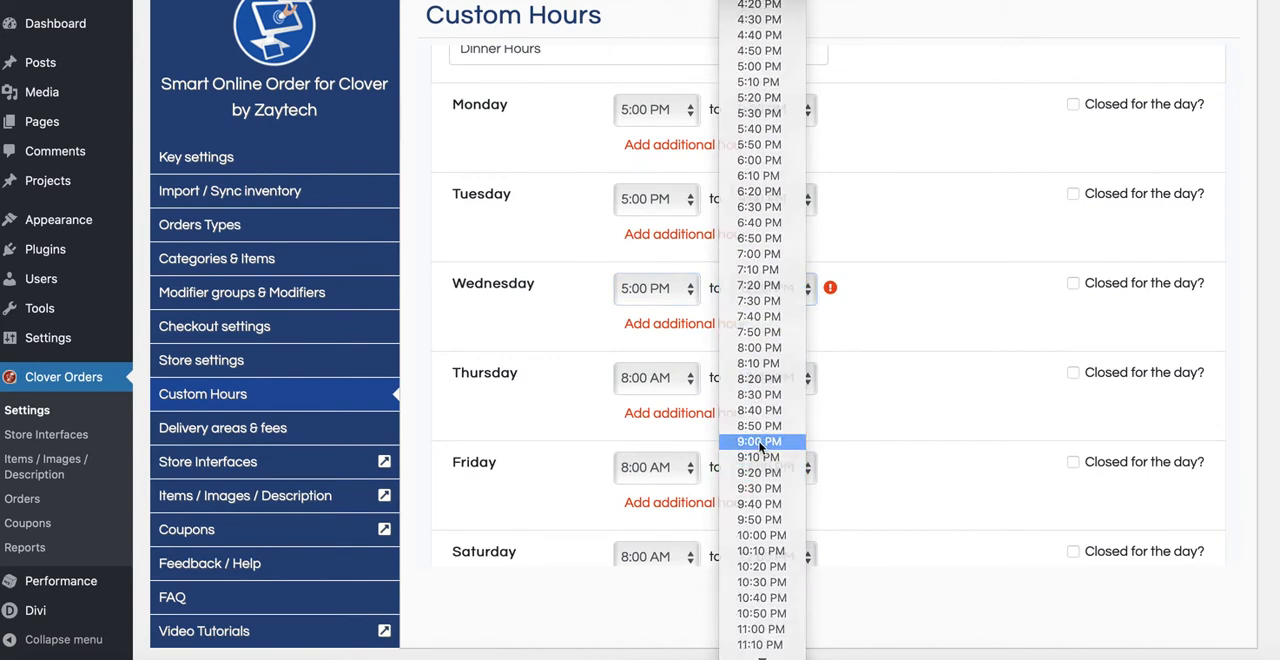
left_click(765, 447)
Step: Set Thursday's dinner hours from 5:00 PM to 9:00 PM
left_click(673, 383)
scroll(661, 500, "down", 3)
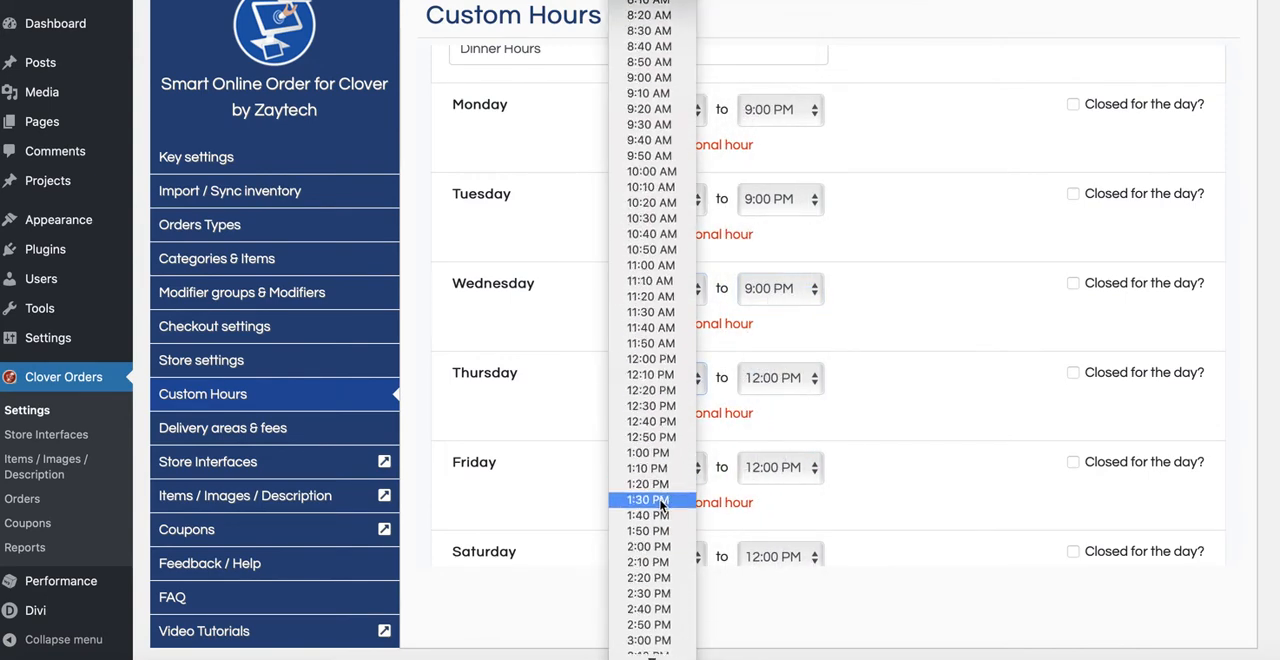
scroll(660, 505, "down", 5)
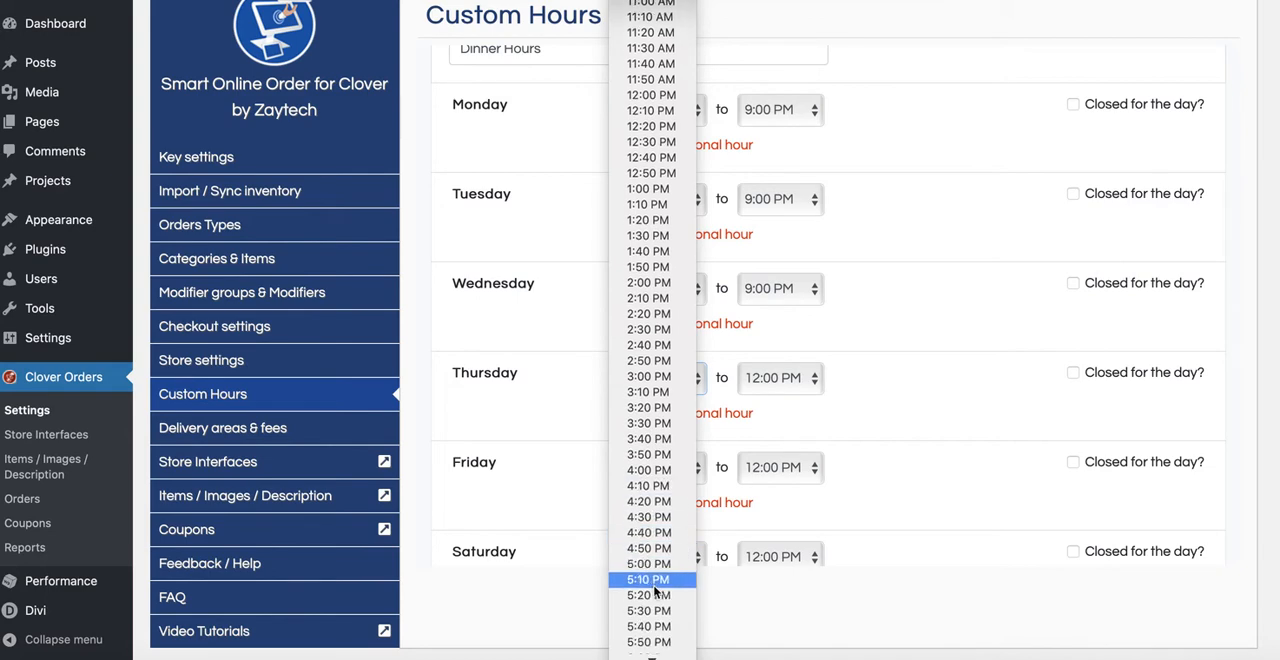
left_click(655, 565)
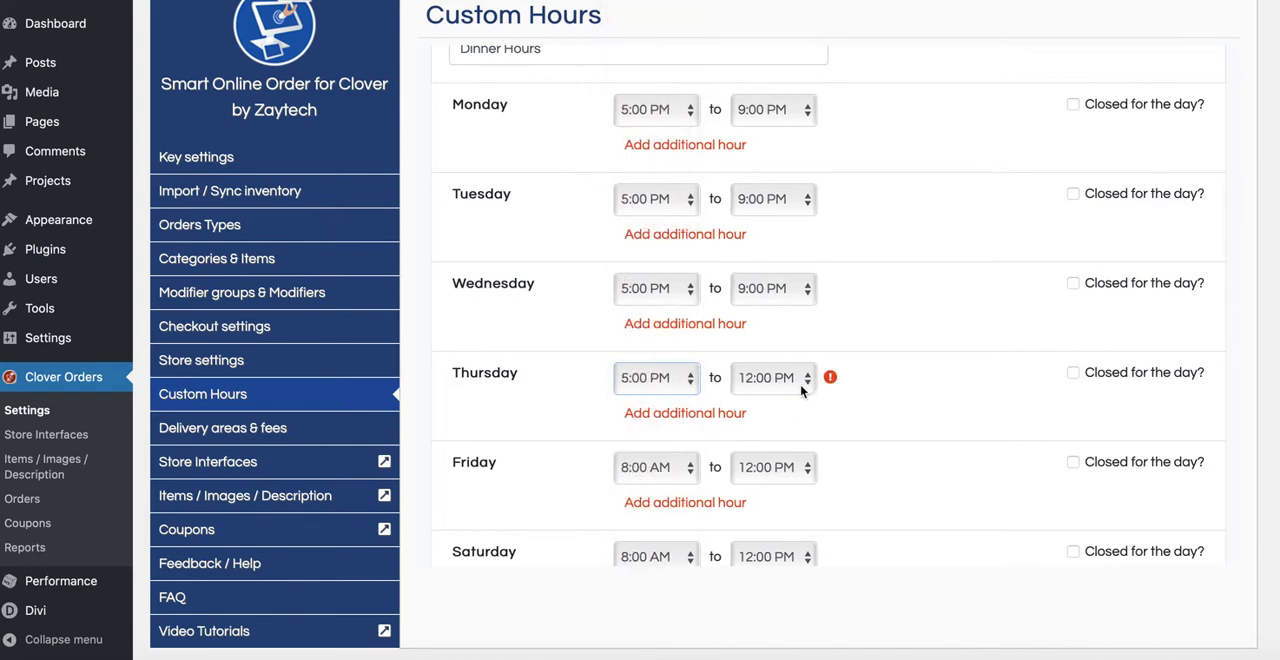
left_click(800, 385)
scroll(775, 480, "down", 8)
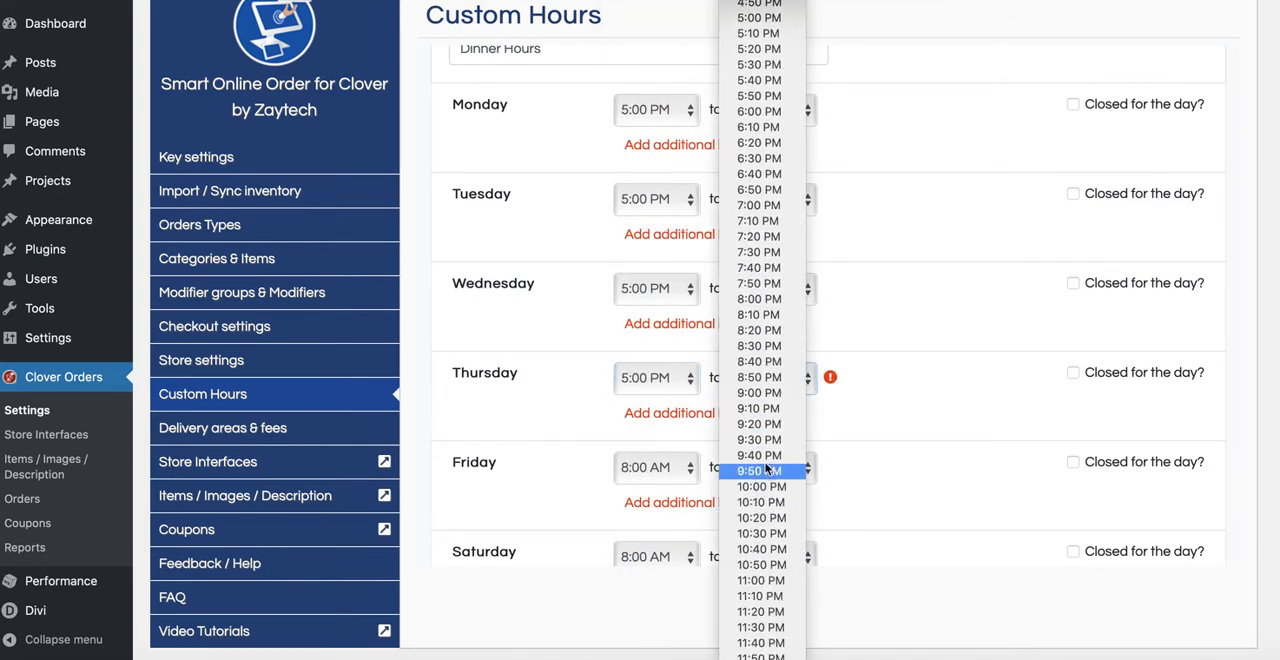
left_click(758, 393)
Step: Set Friday's dinner hours from 5:00 PM to 9:00 PM
left_click(687, 480)
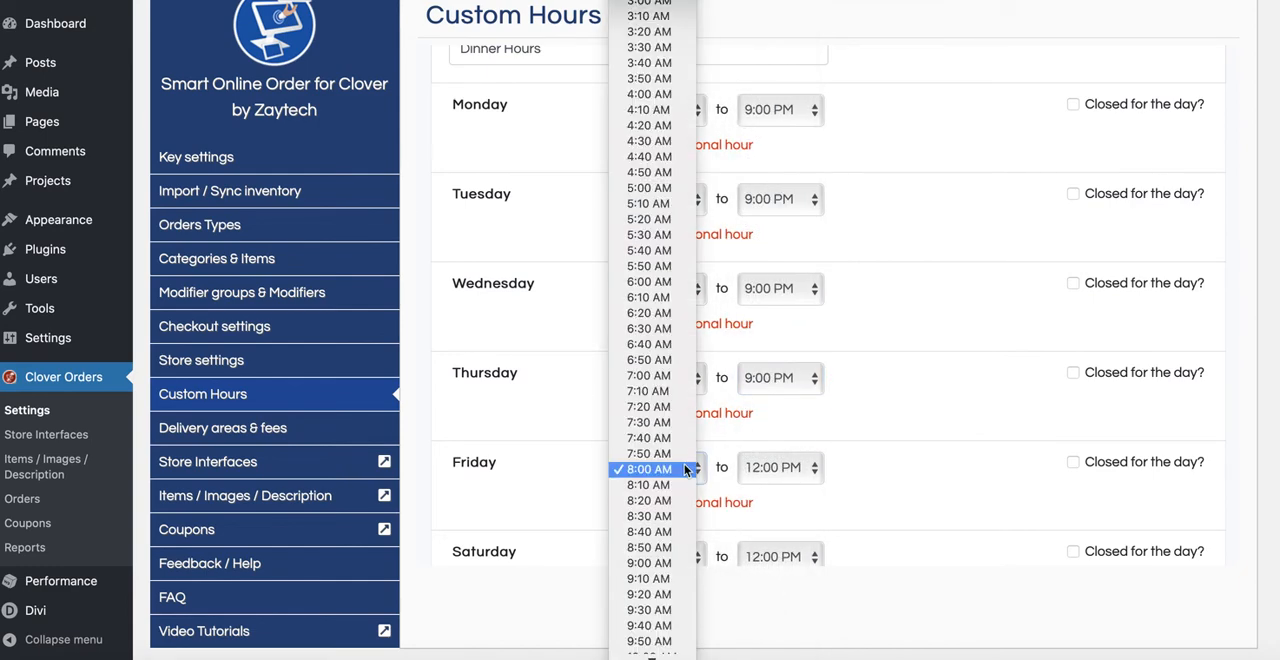
scroll(650, 515, "down", 5)
scroll(647, 528, "down", 6)
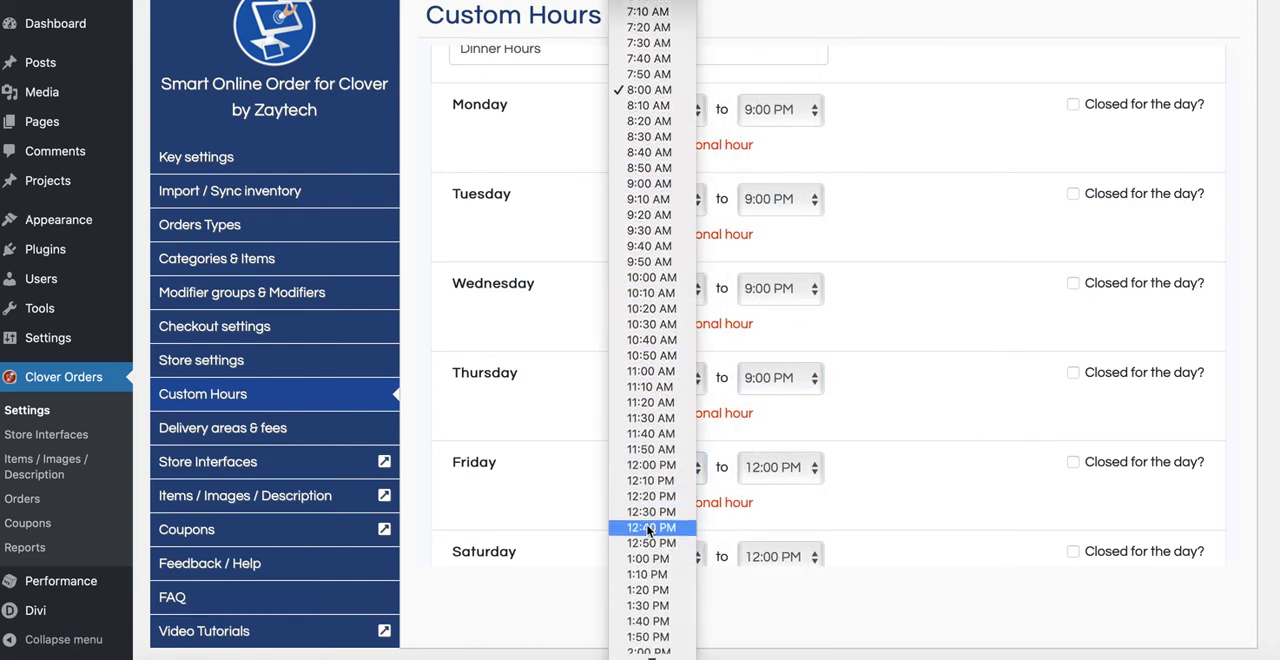
scroll(643, 548, "down", 2)
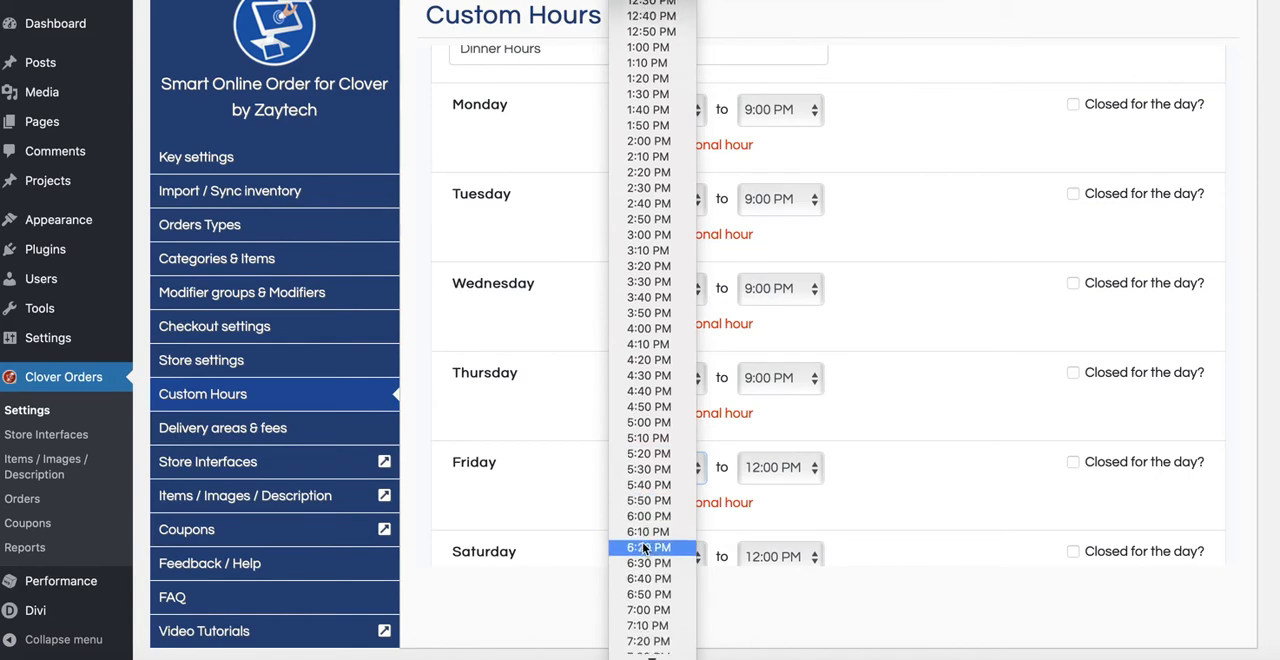
left_click(647, 422)
left_click(790, 376)
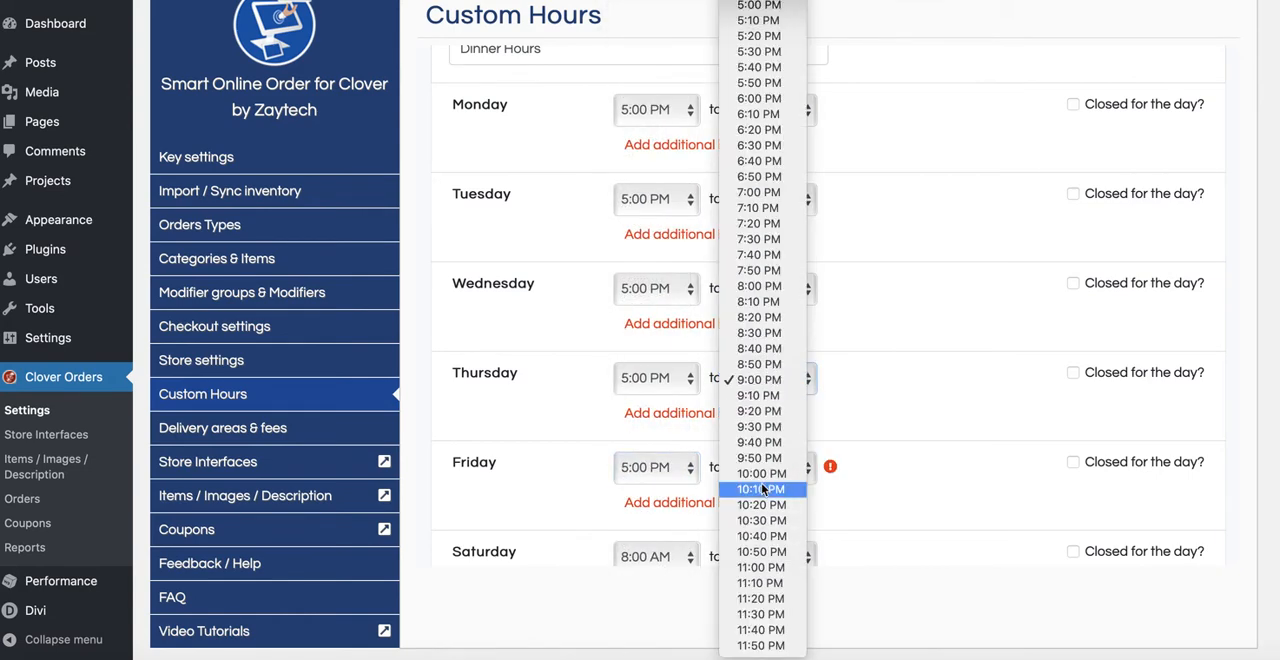
left_click(857, 469)
left_click(790, 467)
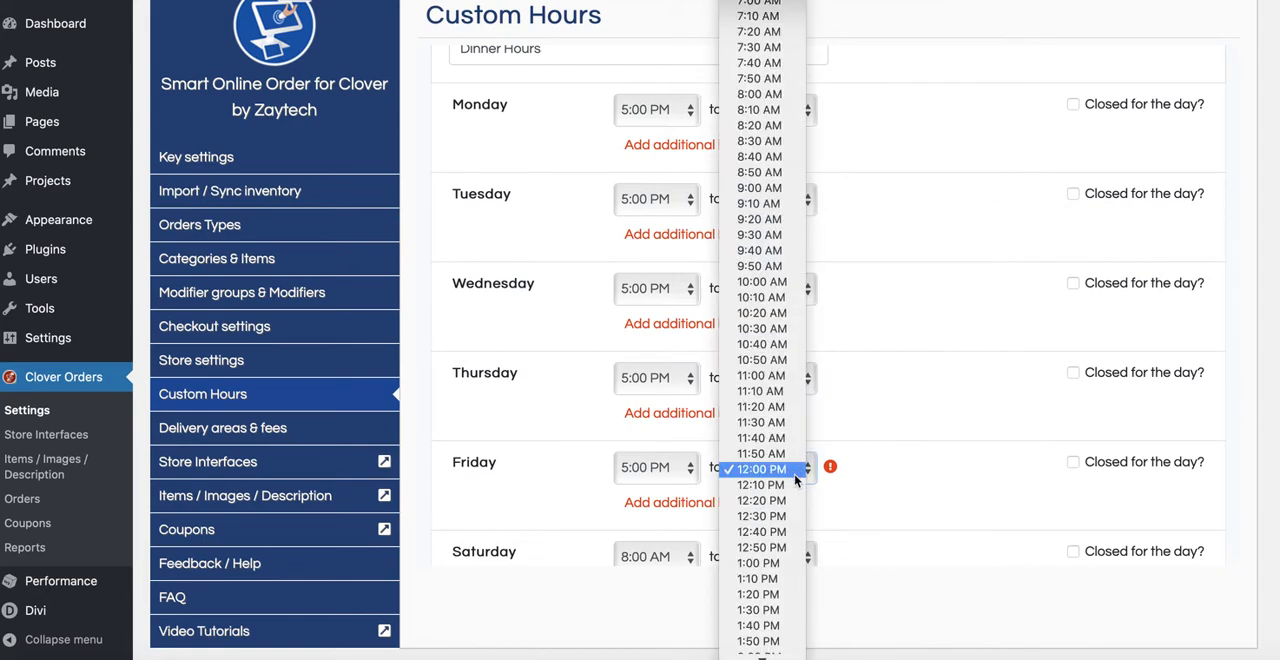
scroll(762, 510, "down", 5)
scroll(764, 567, "down", 5)
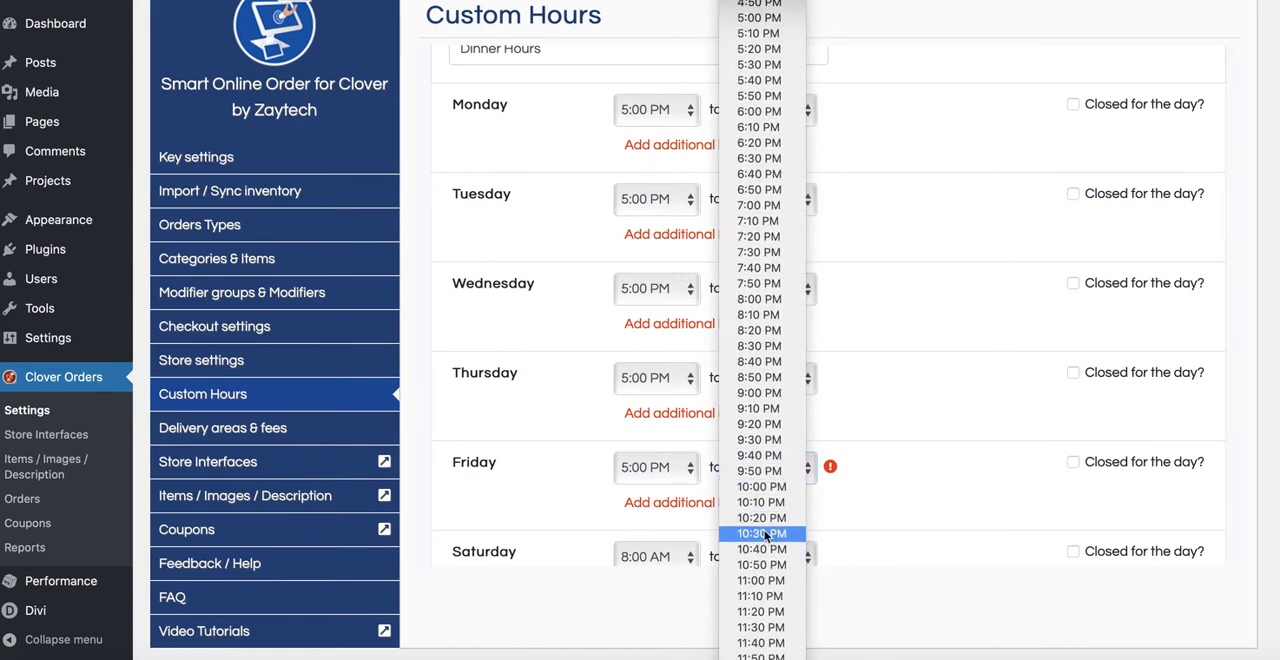
left_click(759, 393)
Step: Set Saturday's dinner hours from 5:00 PM to 9:00 PM
scroll(854, 414, "down", 3)
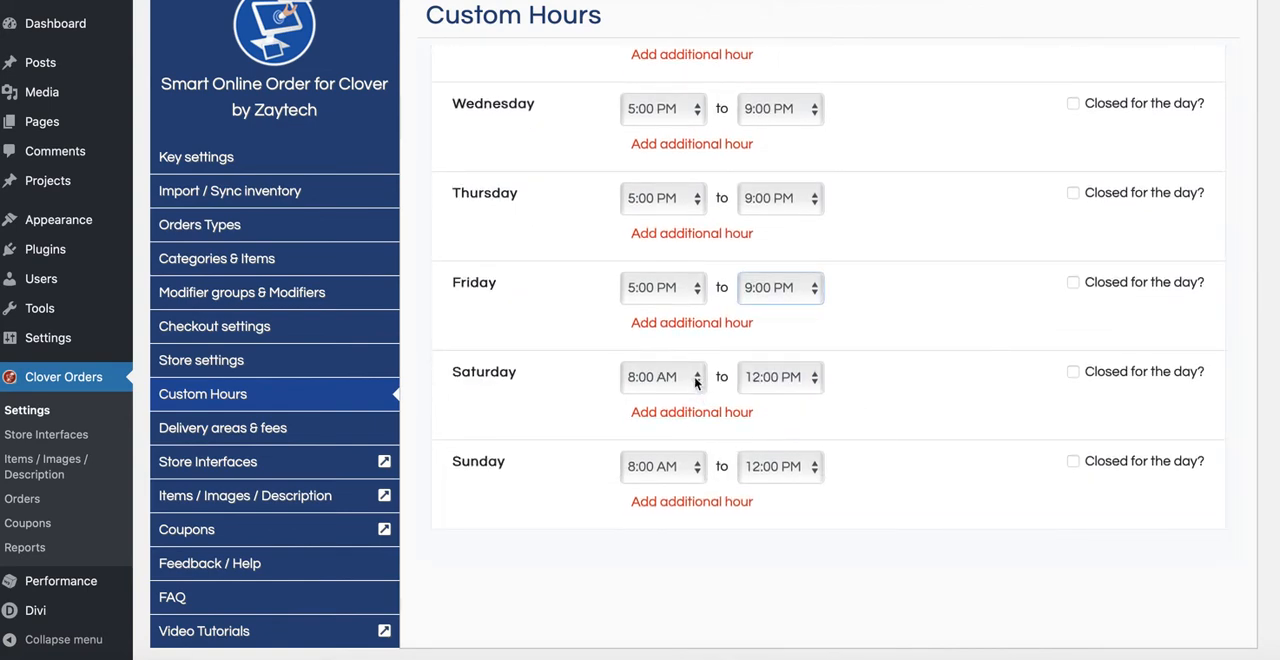
left_click(695, 382)
scroll(651, 505, "down", 10)
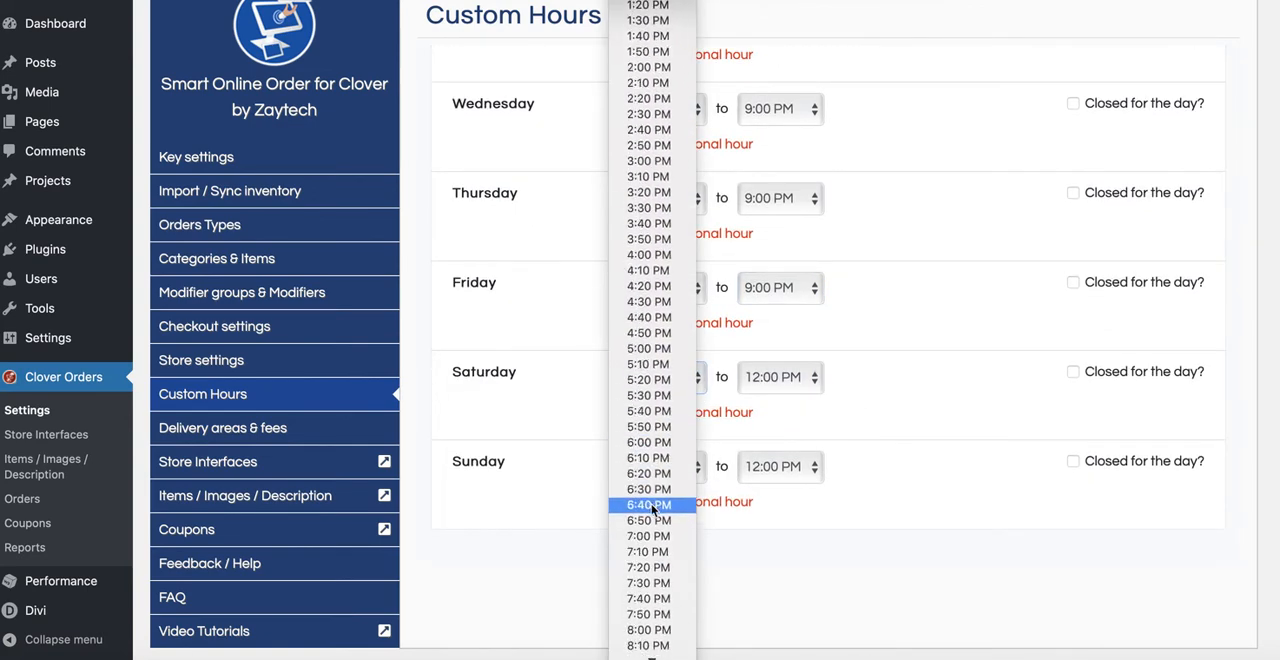
scroll(651, 508, "down", 5)
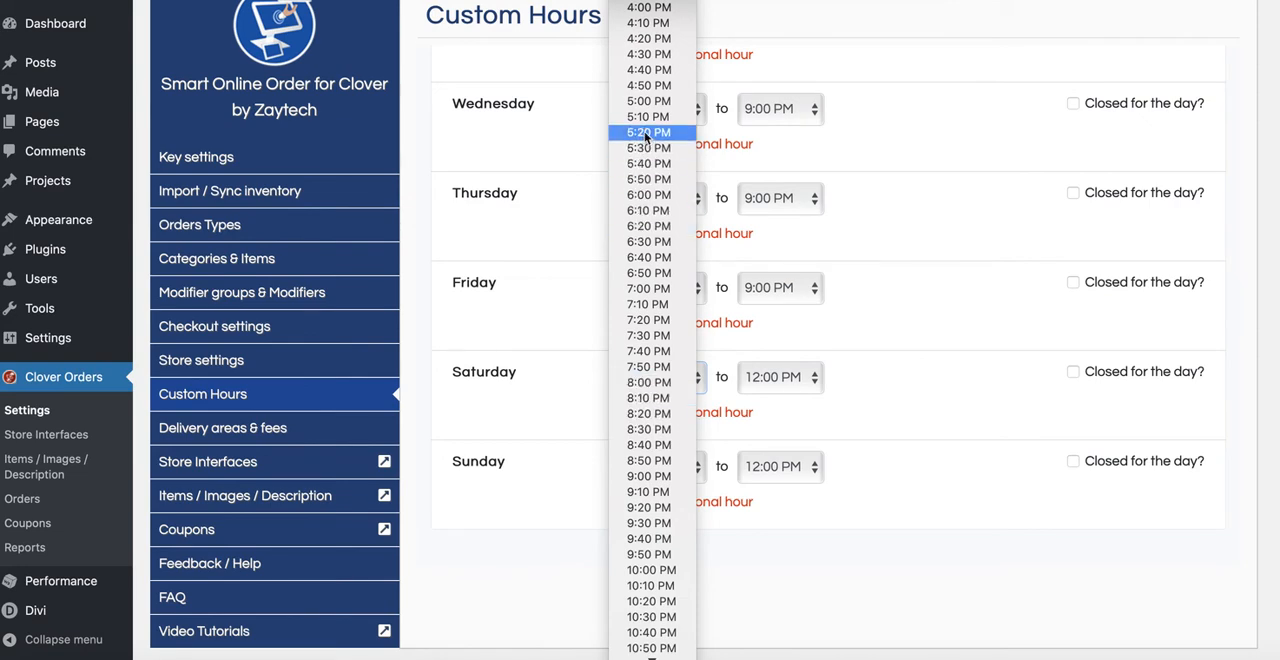
left_click(648, 103)
left_click(766, 377)
scroll(768, 440, "down", 5)
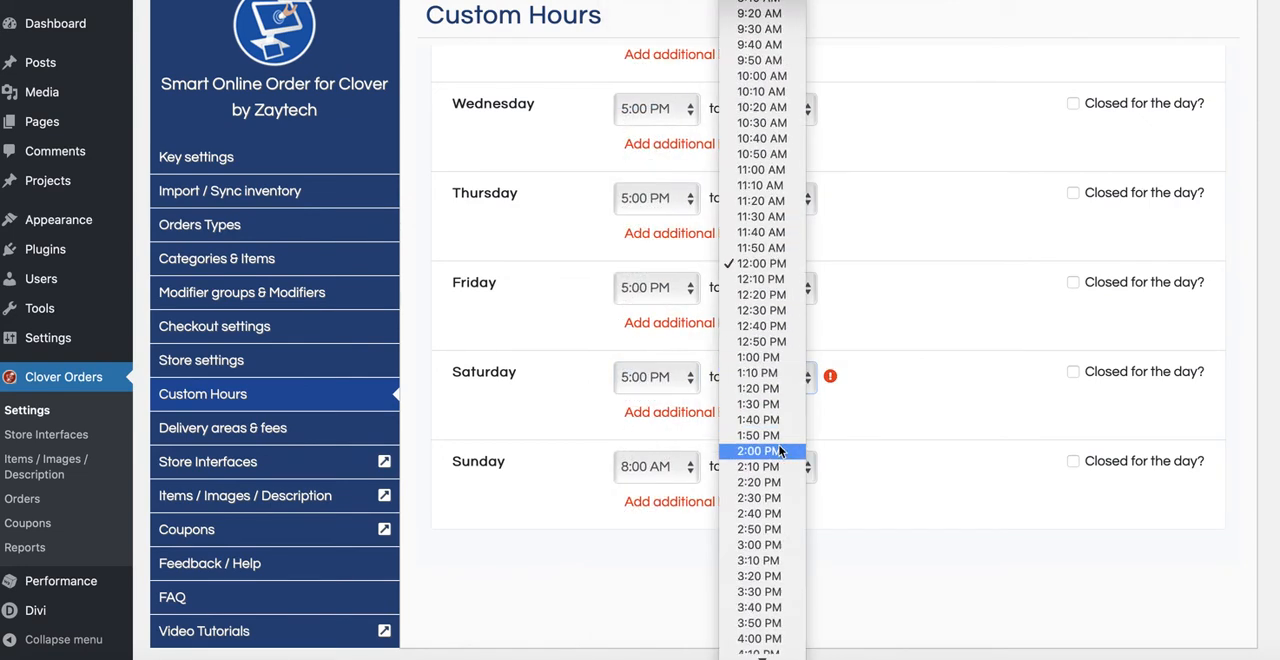
scroll(773, 491, "down", 5)
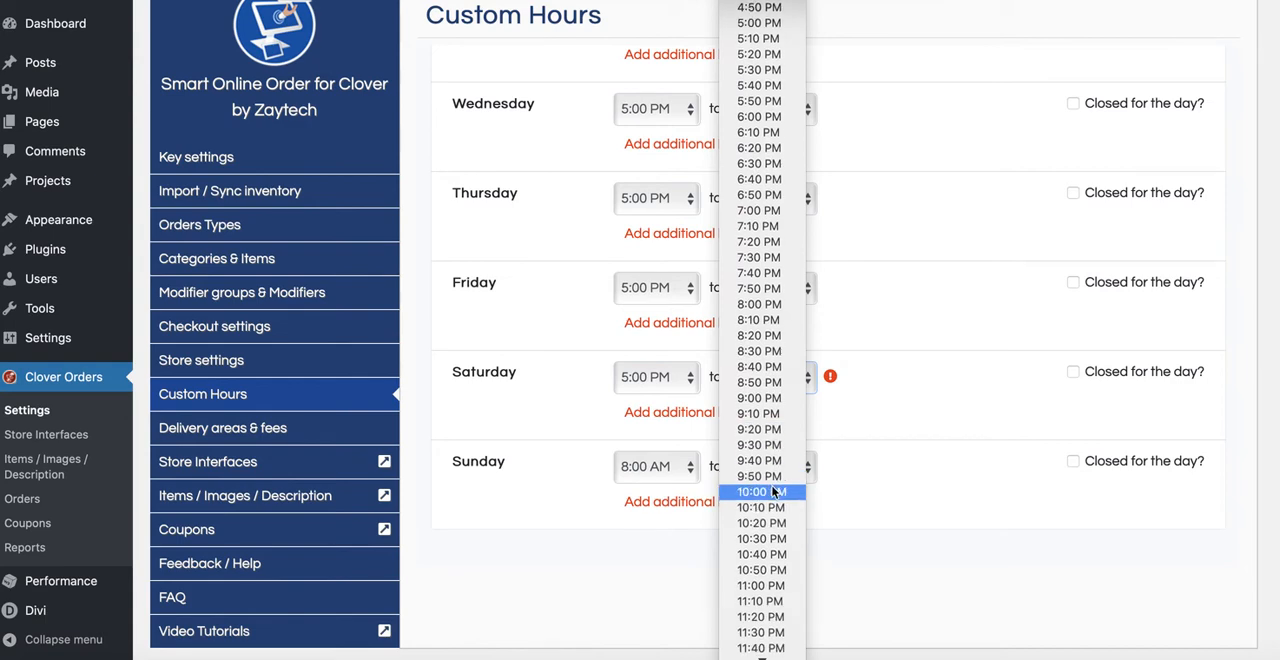
left_click(771, 424)
left_click(776, 388)
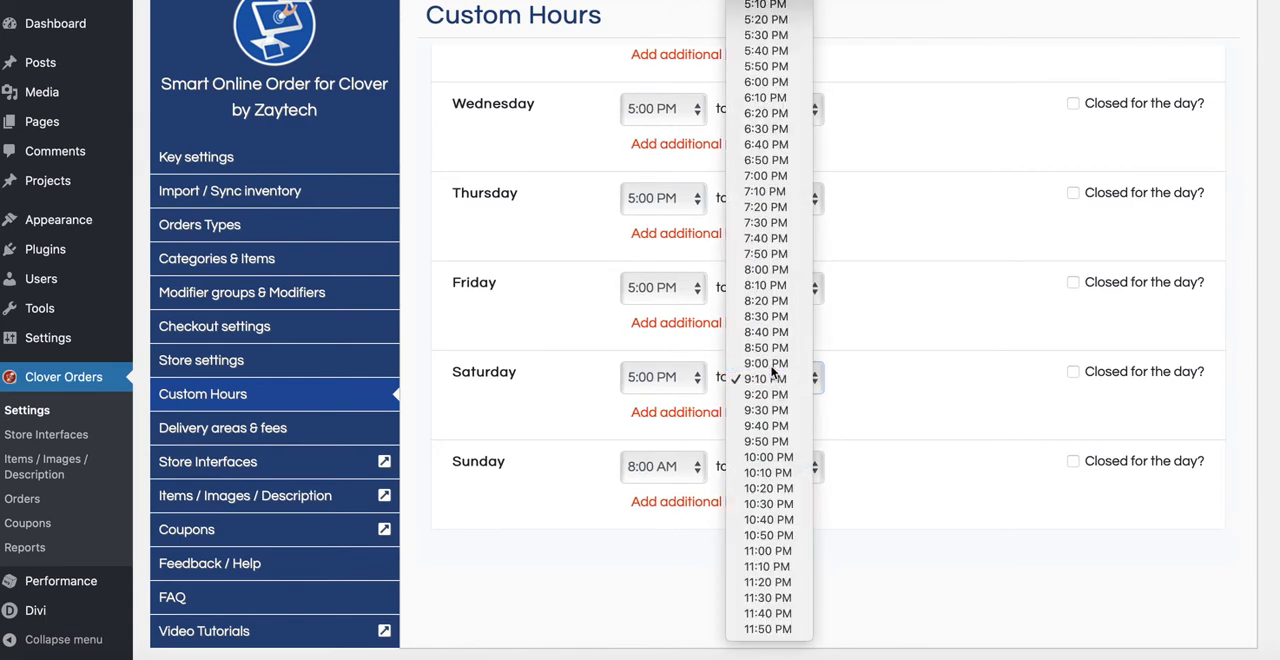
left_click(766, 364)
Step: Set Sunday's dinner hours from 5:00 PM to 9:00 PM
left_click(660, 466)
scroll(660, 480, "down", 5)
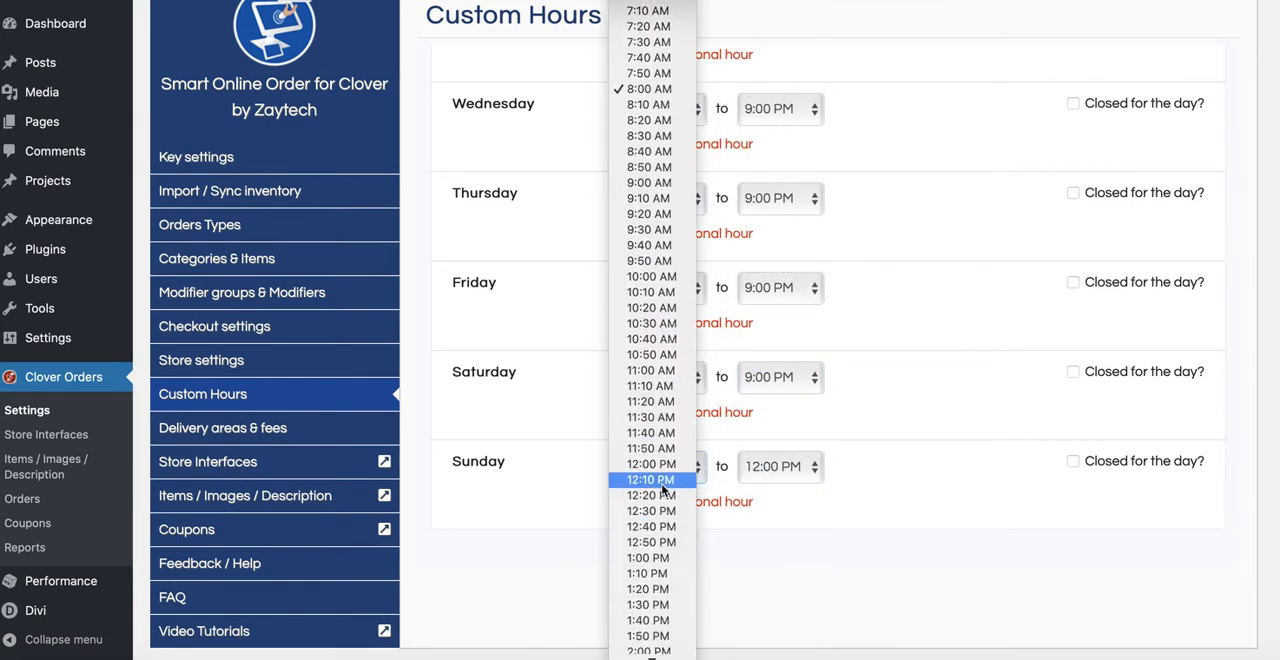
scroll(660, 488, "down", 5)
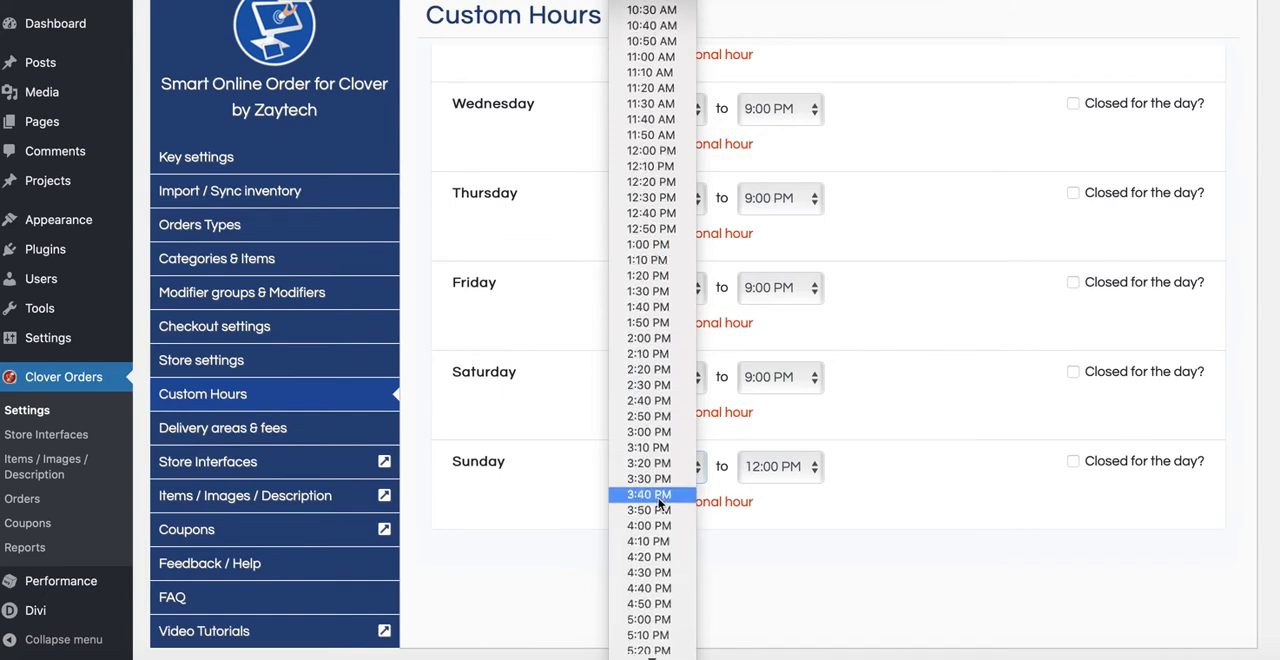
scroll(658, 500, "down", 3)
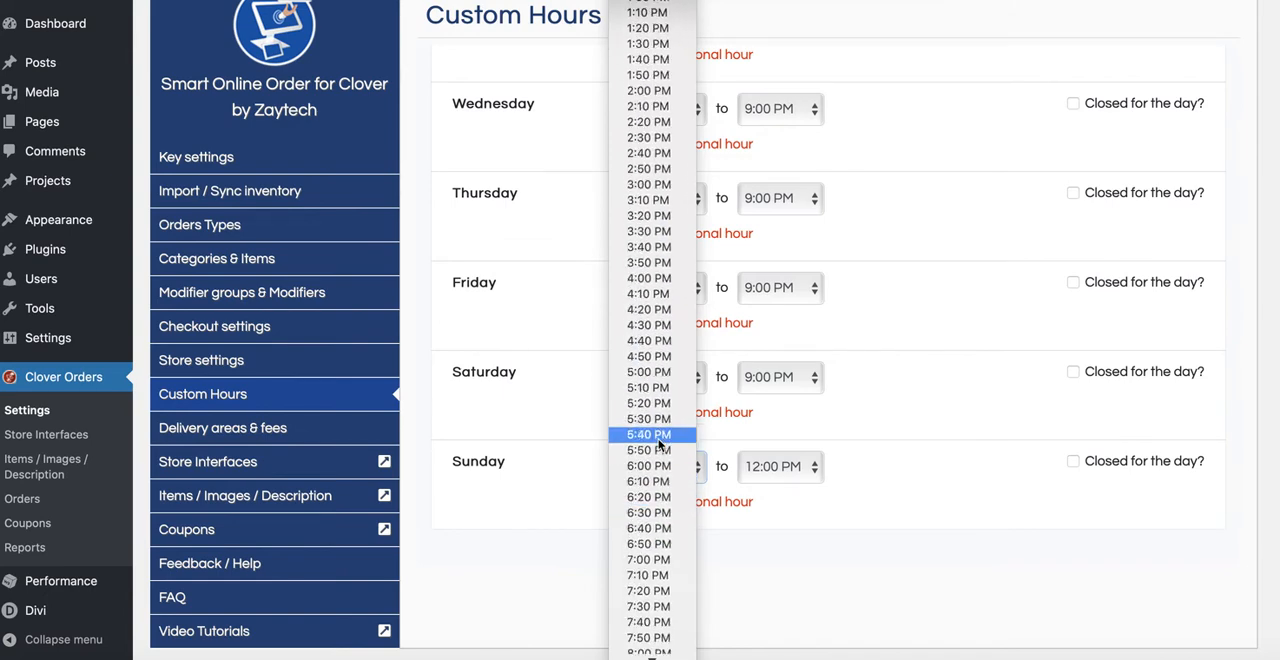
left_click(655, 375)
left_click(816, 376)
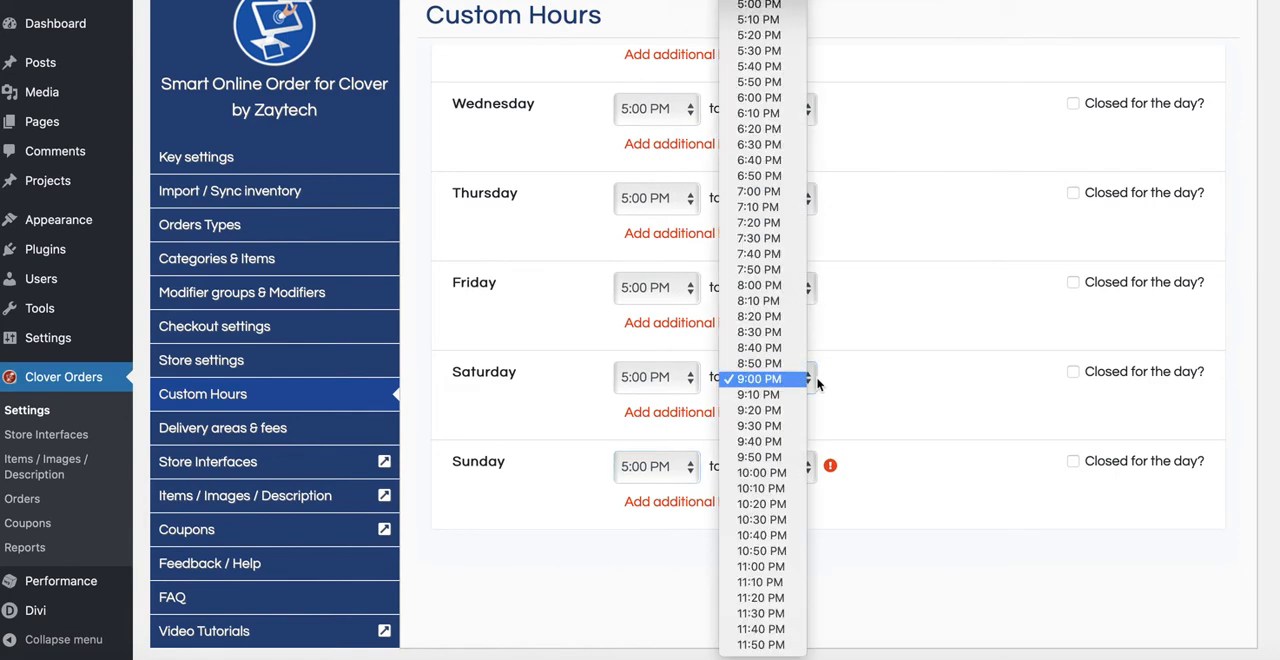
left_click(860, 435)
left_click(806, 466)
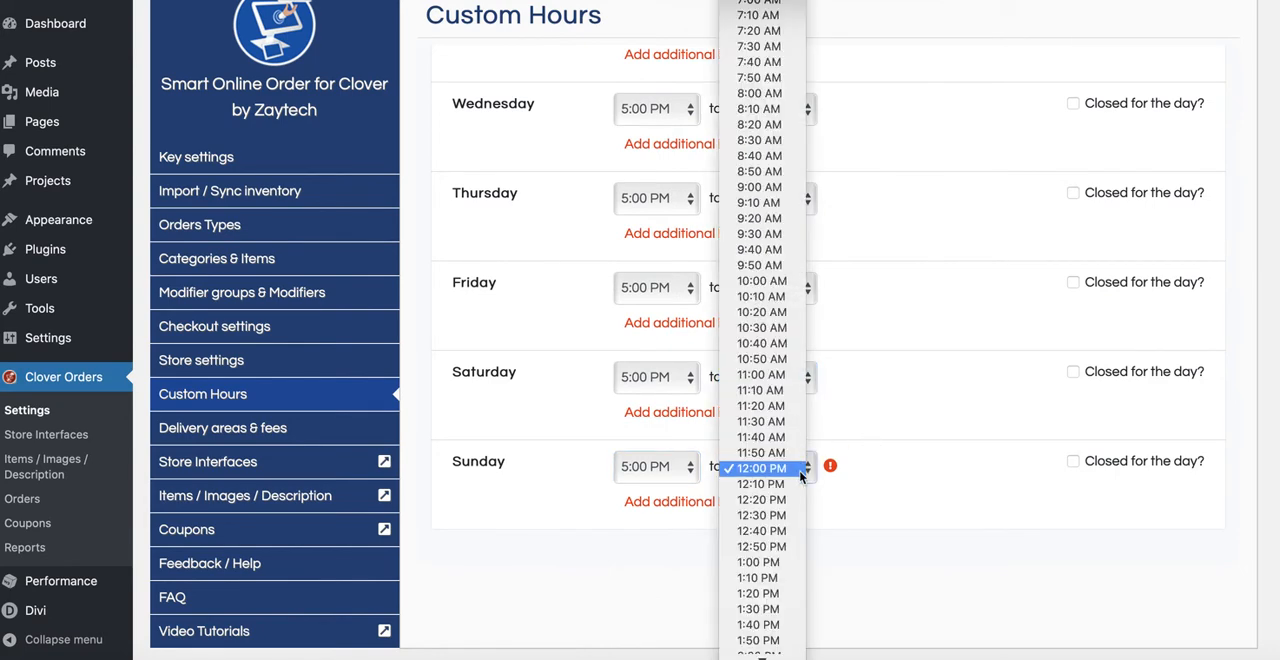
scroll(788, 518, "down", 1)
scroll(788, 518, "down", 8)
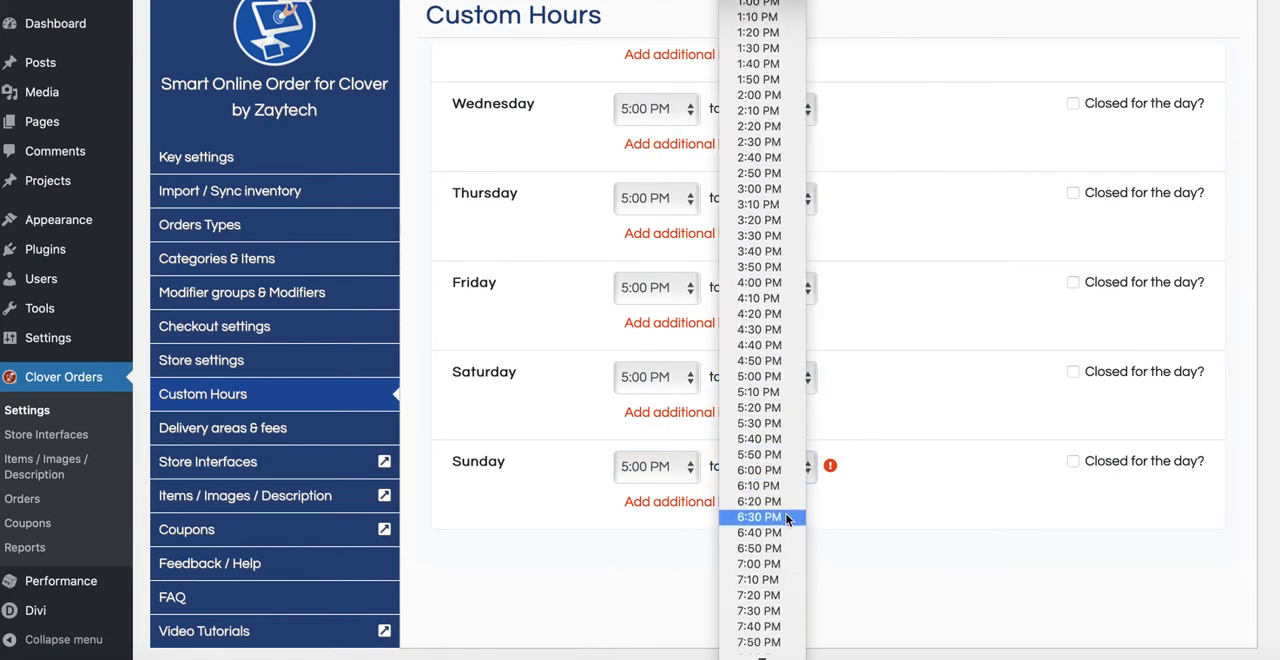
left_click(773, 521)
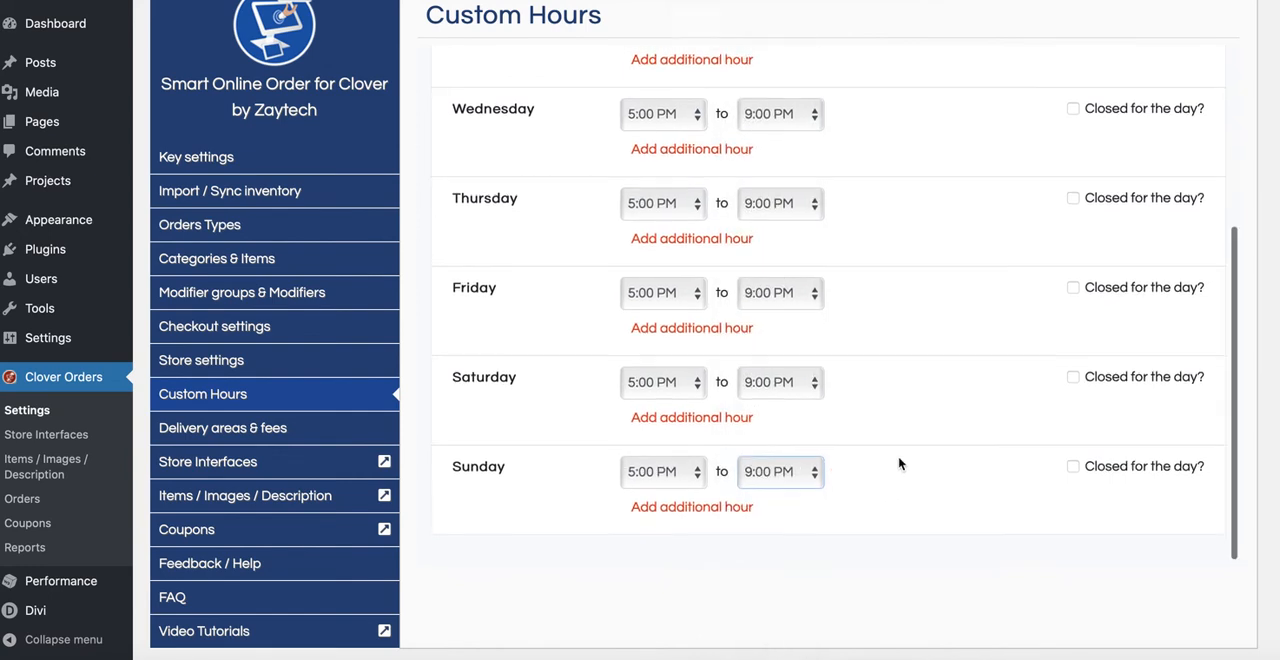
Step: Check the days of the "Dinner Hours" schedule, add it to the custom hours, and return to the schedule list
scroll(880, 400, "up", 3)
scroll(858, 262, "up", 1)
scroll(857, 260, "down", 3)
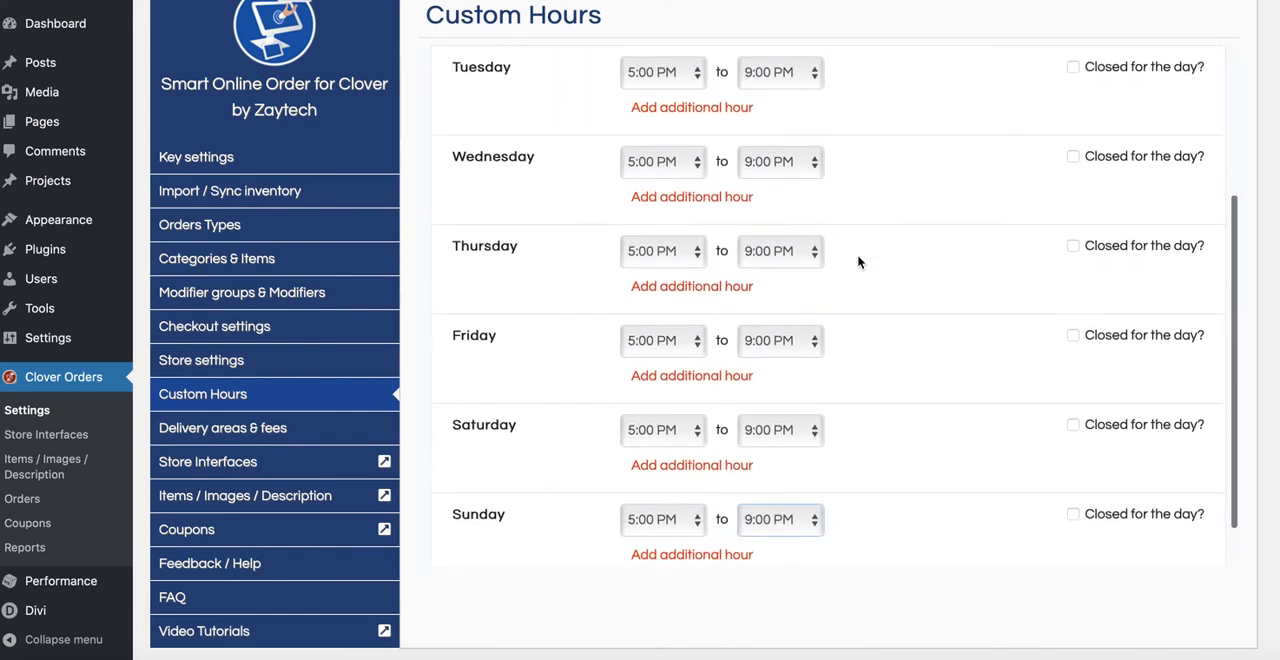
scroll(900, 280, "up", 3)
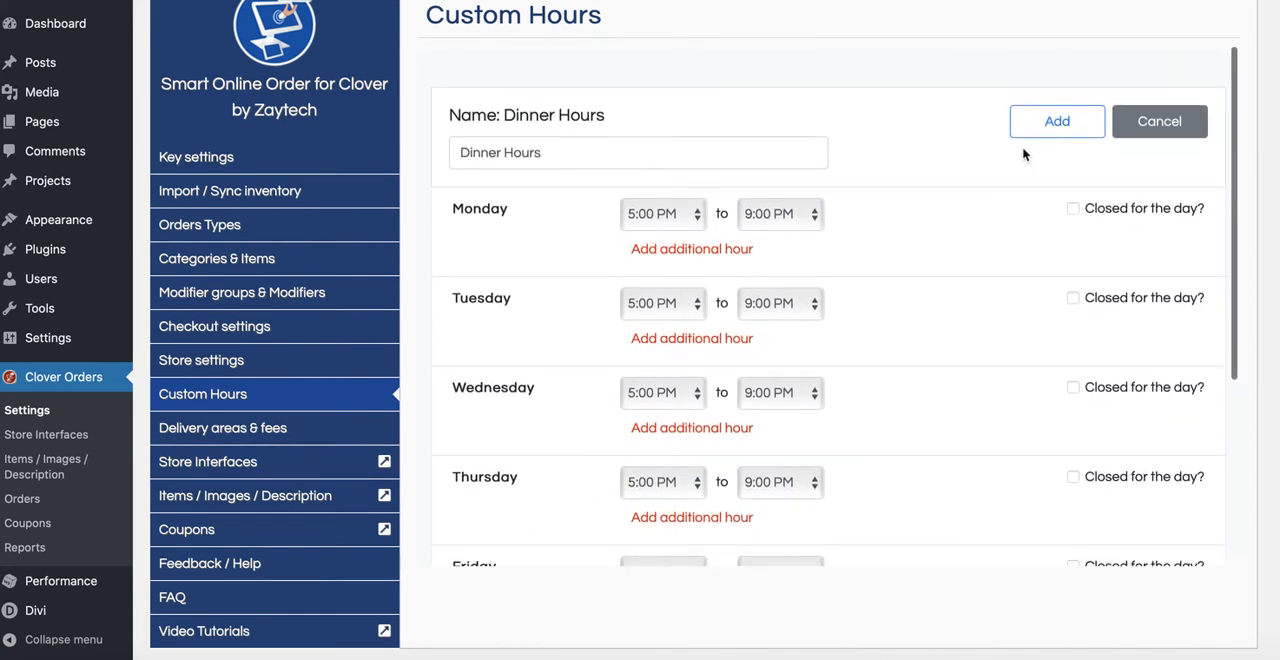
left_click(1045, 125)
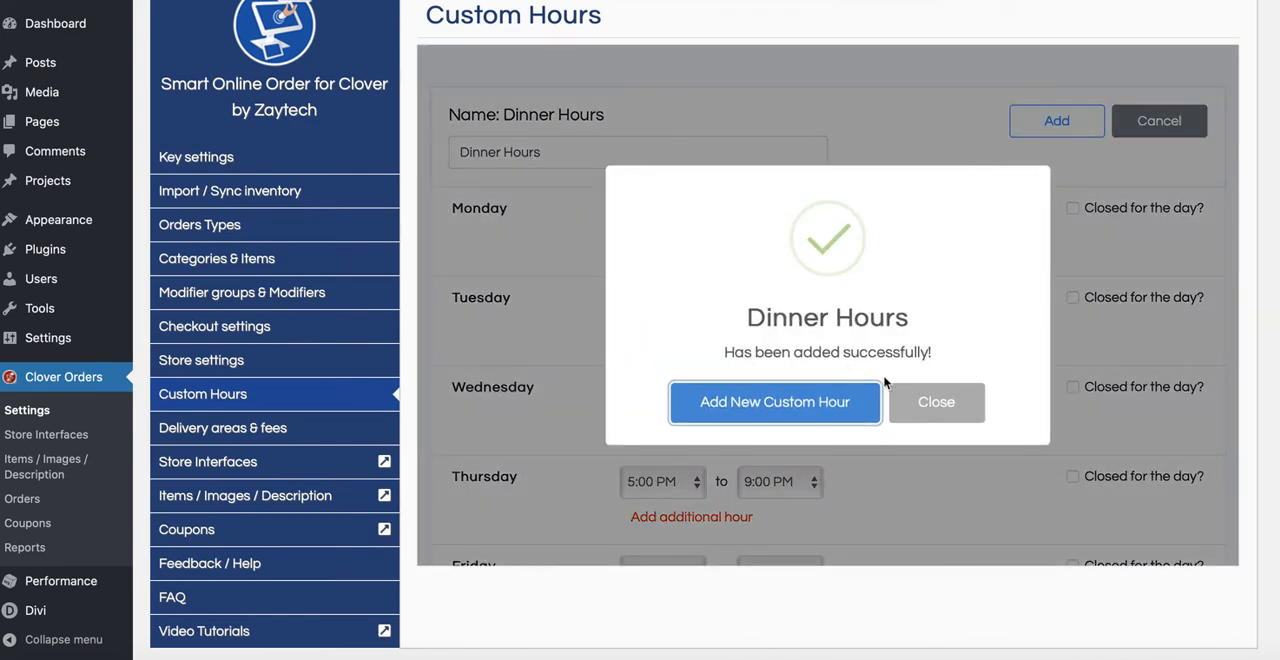
left_click(938, 405)
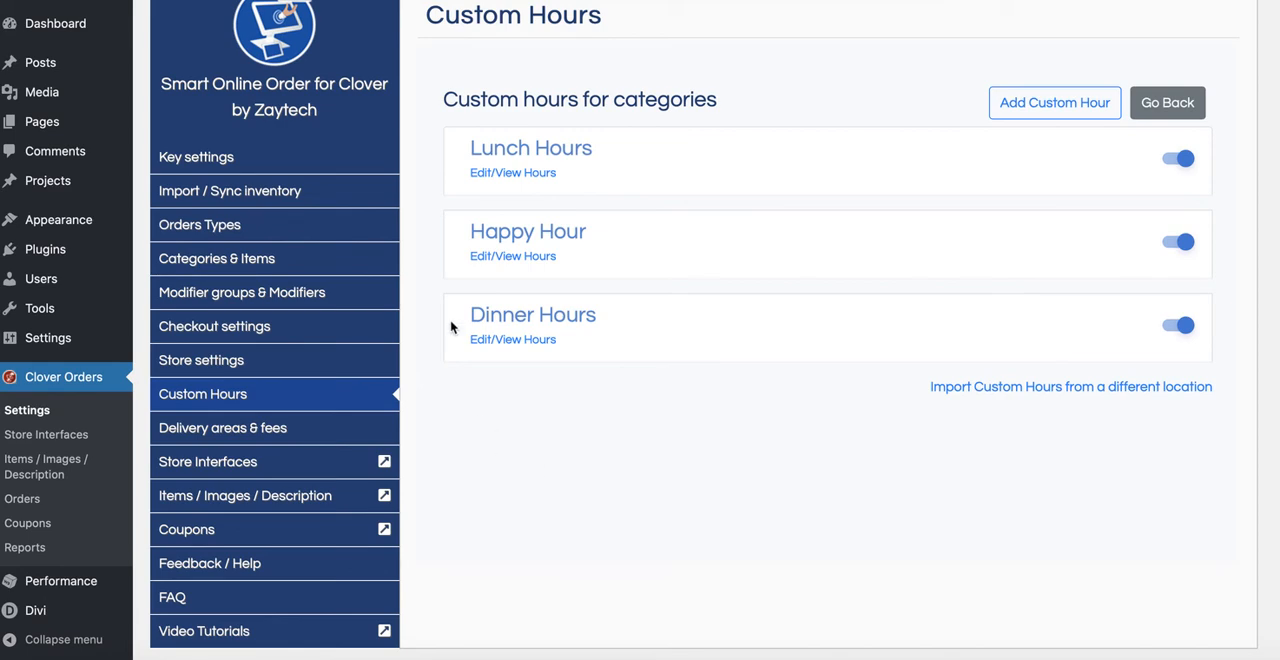
Step: Open the Lunch Appetizer category's settings and change its name to "Lunch Appetizer(11am-3:00pm)"
left_click(262, 259)
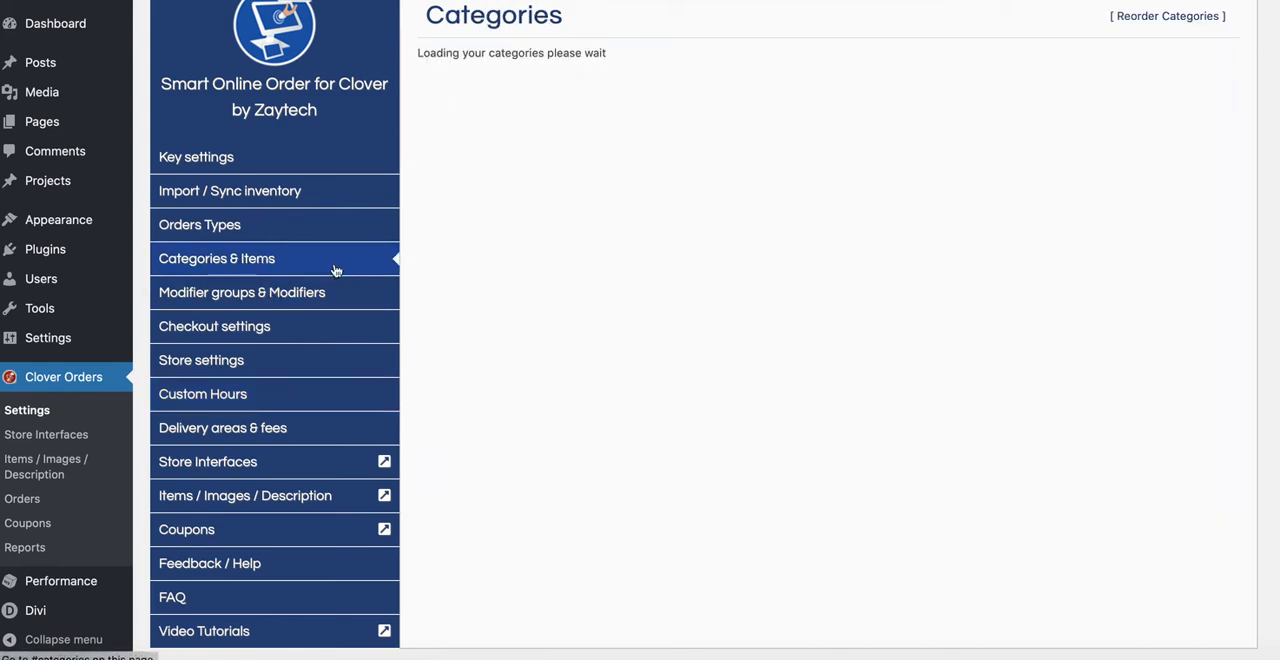
scroll(698, 220, "up", 1)
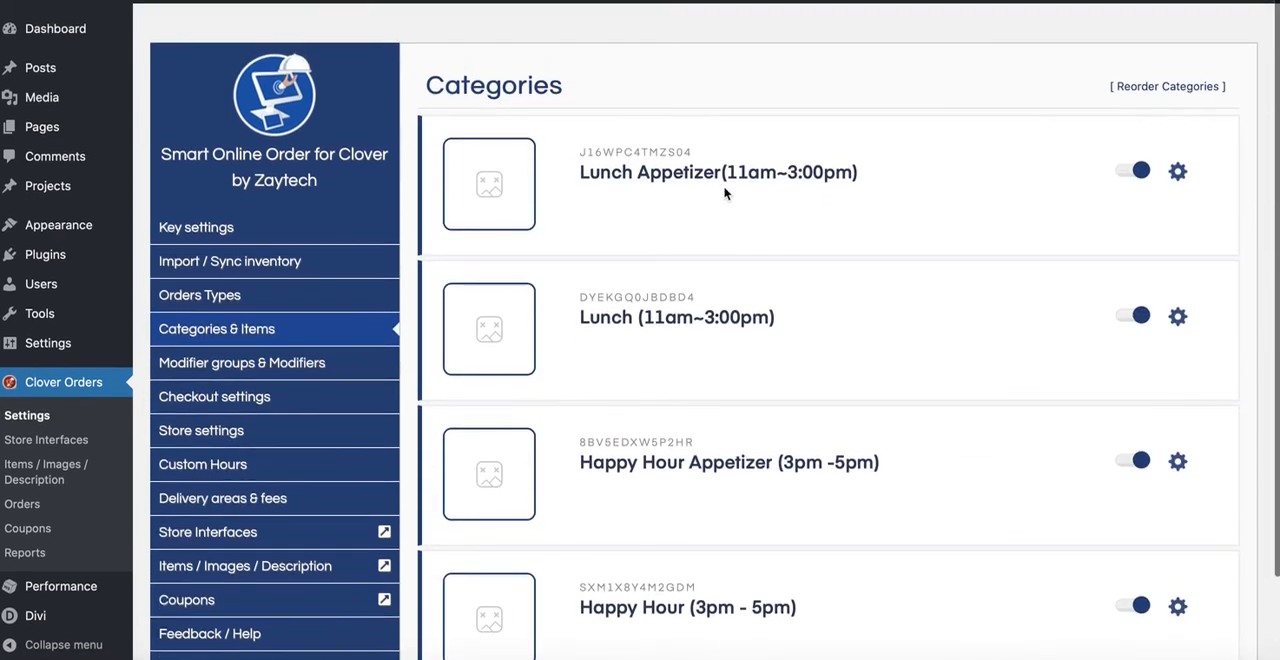
left_click(1177, 170)
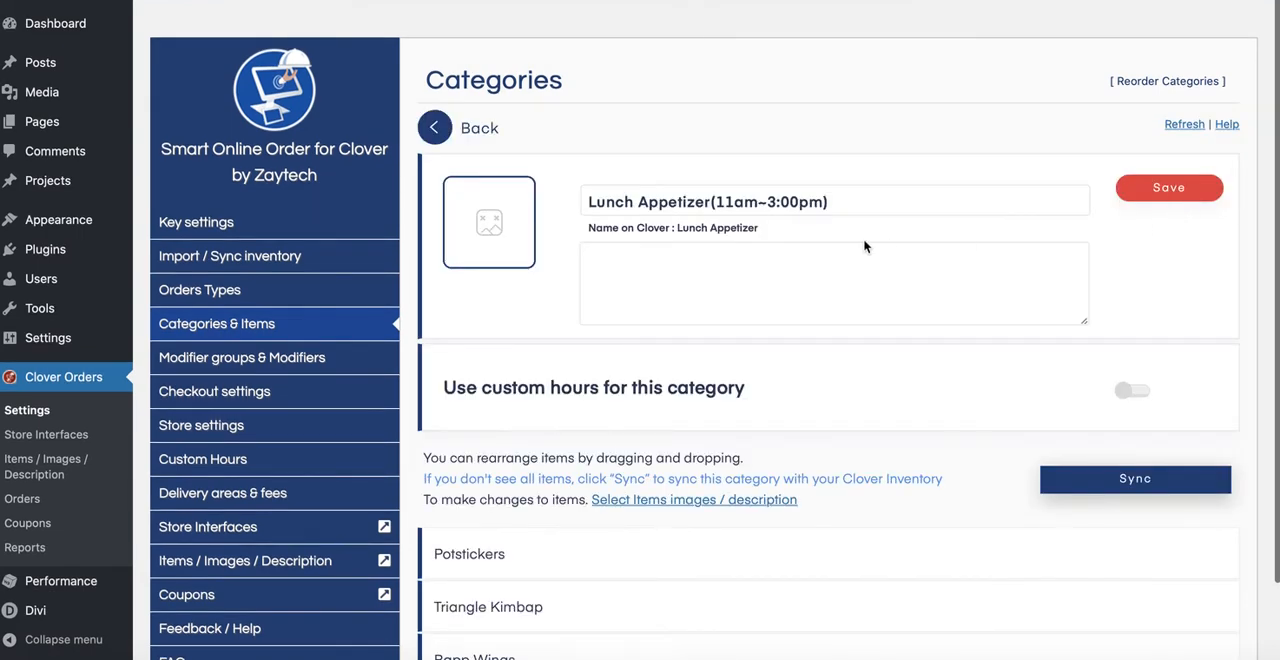
left_click(764, 202)
key("BackSpace")
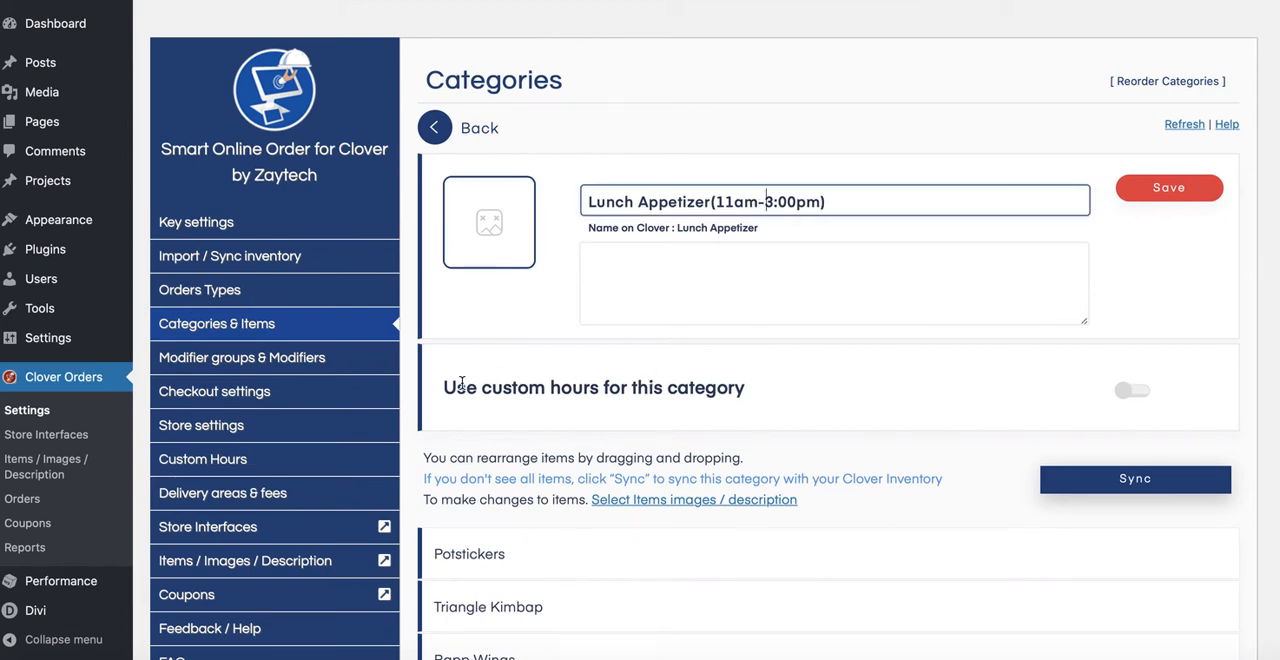
Step: Enable custom hours for the Lunch Appetizer category, choose "Lunch Hours", and save the selection
left_click_drag(450, 388, 757, 390)
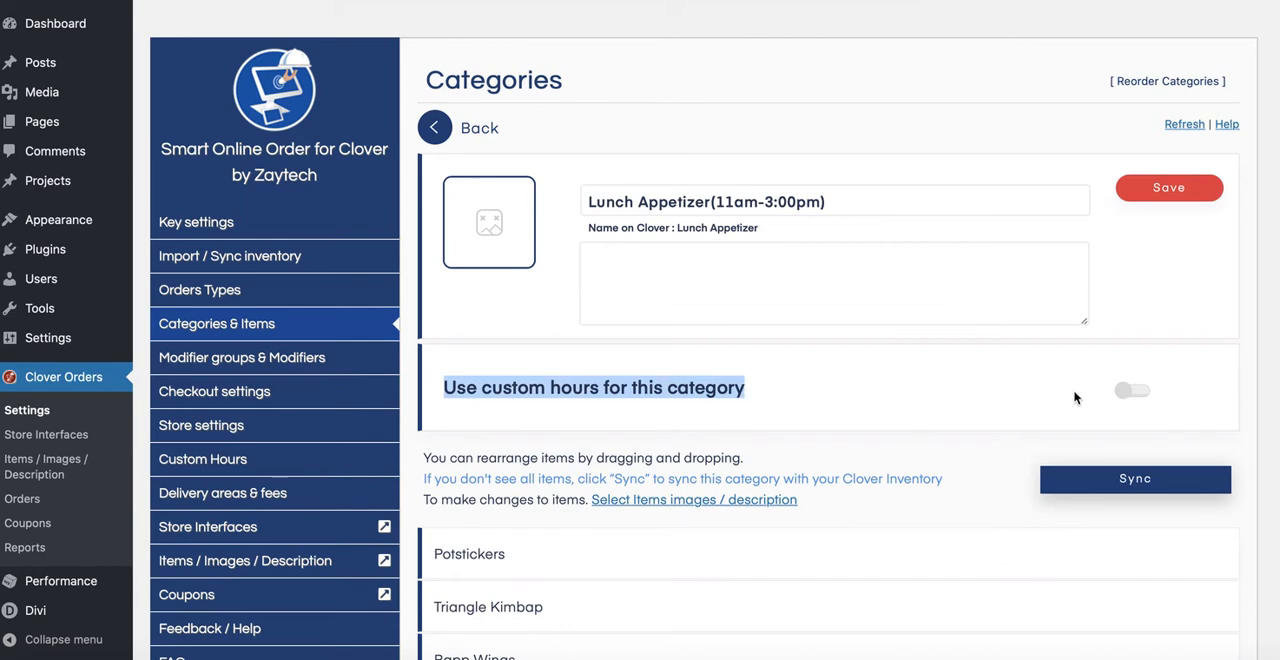
left_click(1131, 391)
left_click(758, 478)
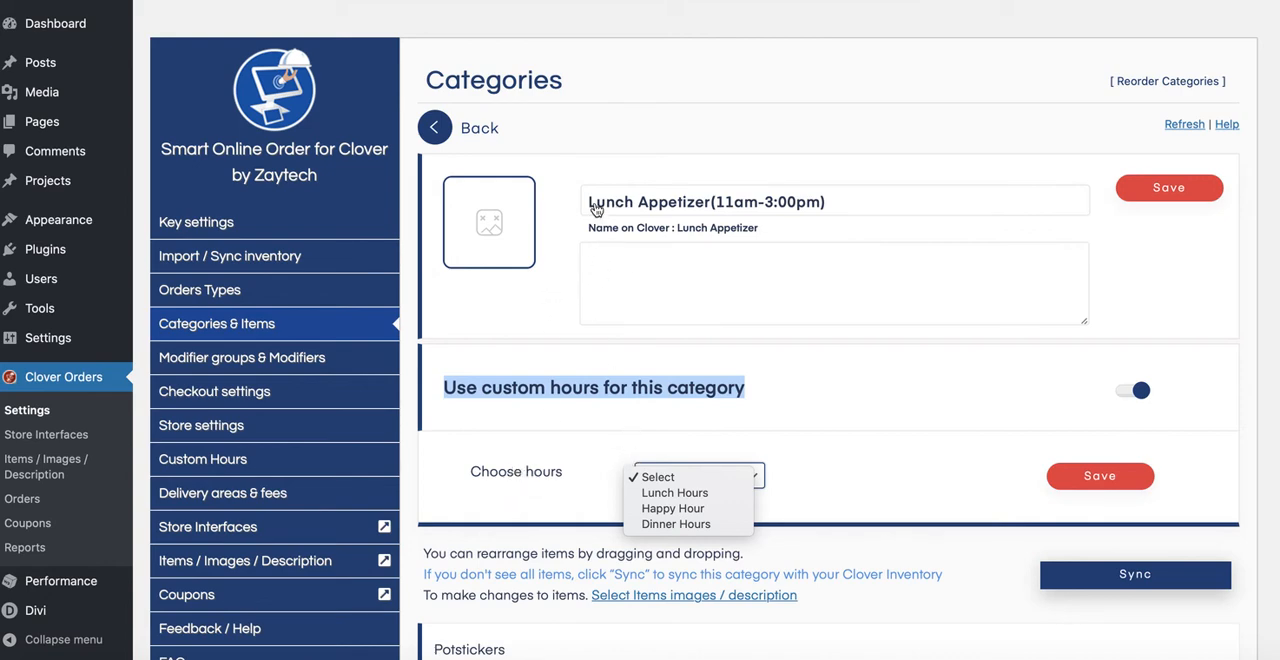
left_click(675, 492)
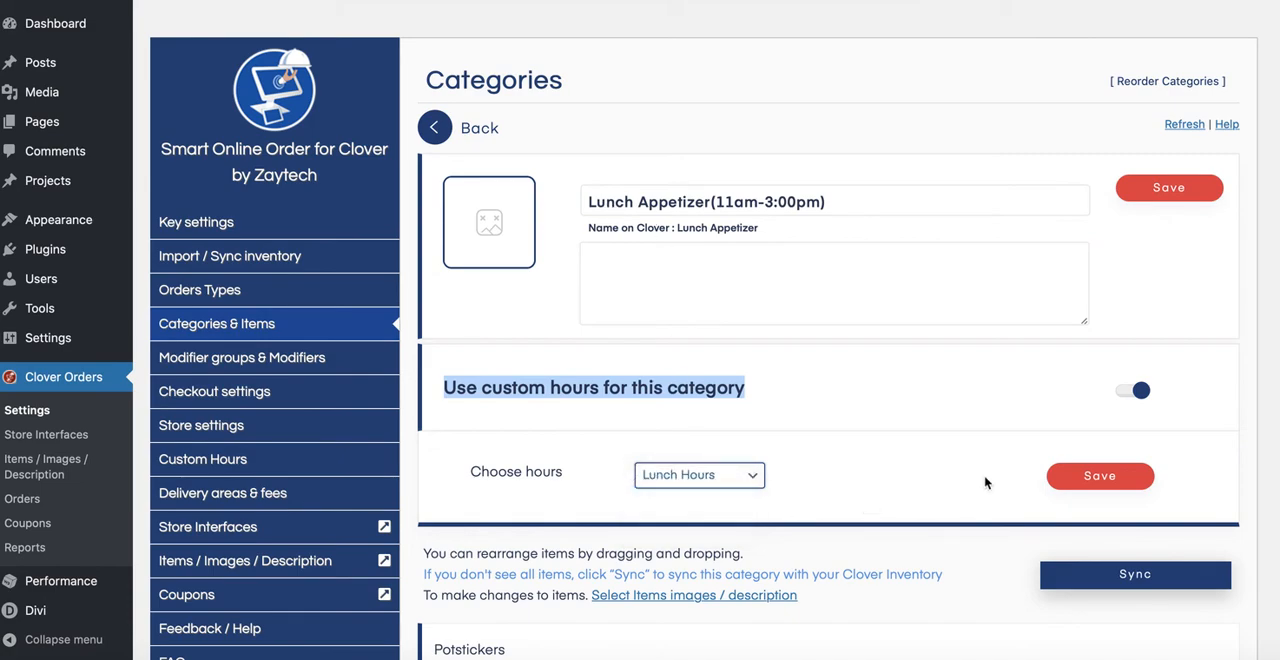
left_click(1091, 478)
left_click(638, 400)
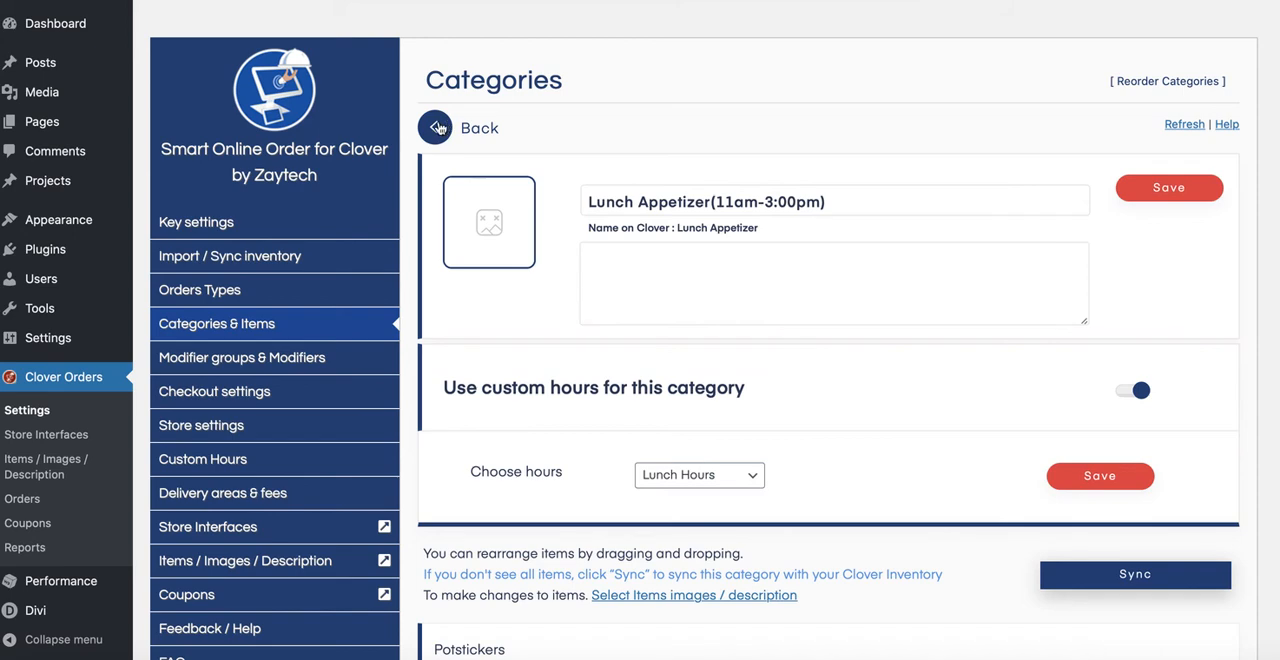
Step: Return to the category list, open the Lunch category's settings, and change its name to "Lunch (11am-3:00pm)"
left_click(440, 128)
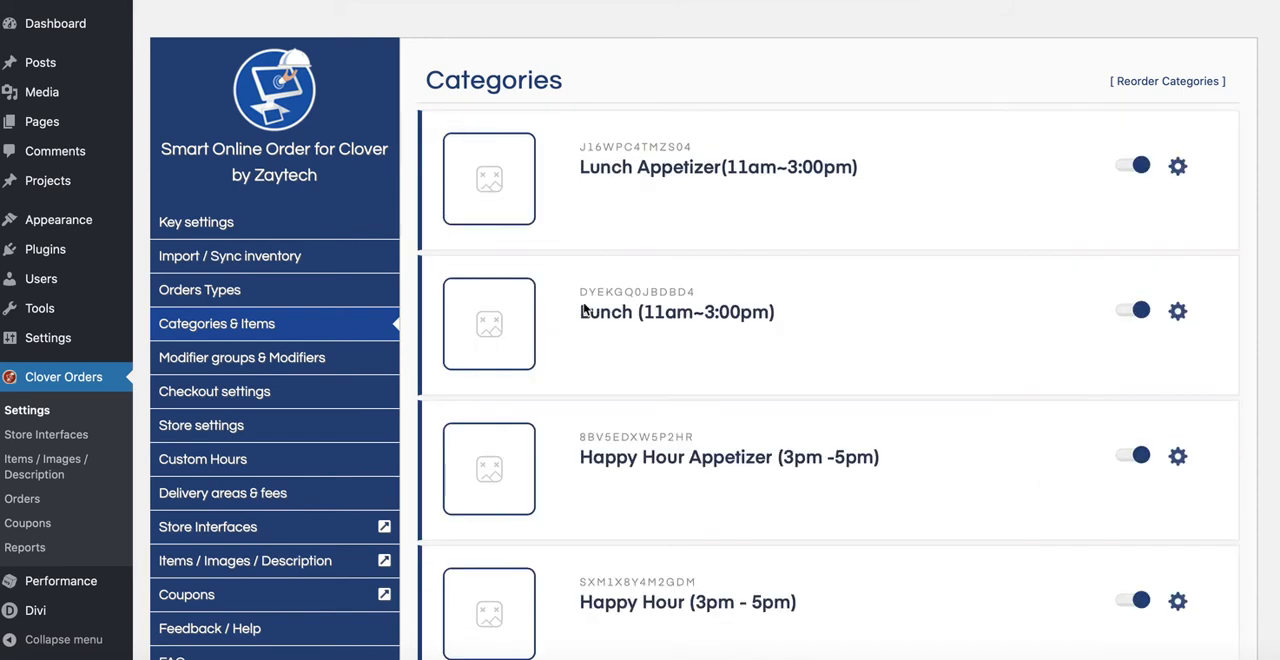
left_click(1177, 311)
left_click(691, 203)
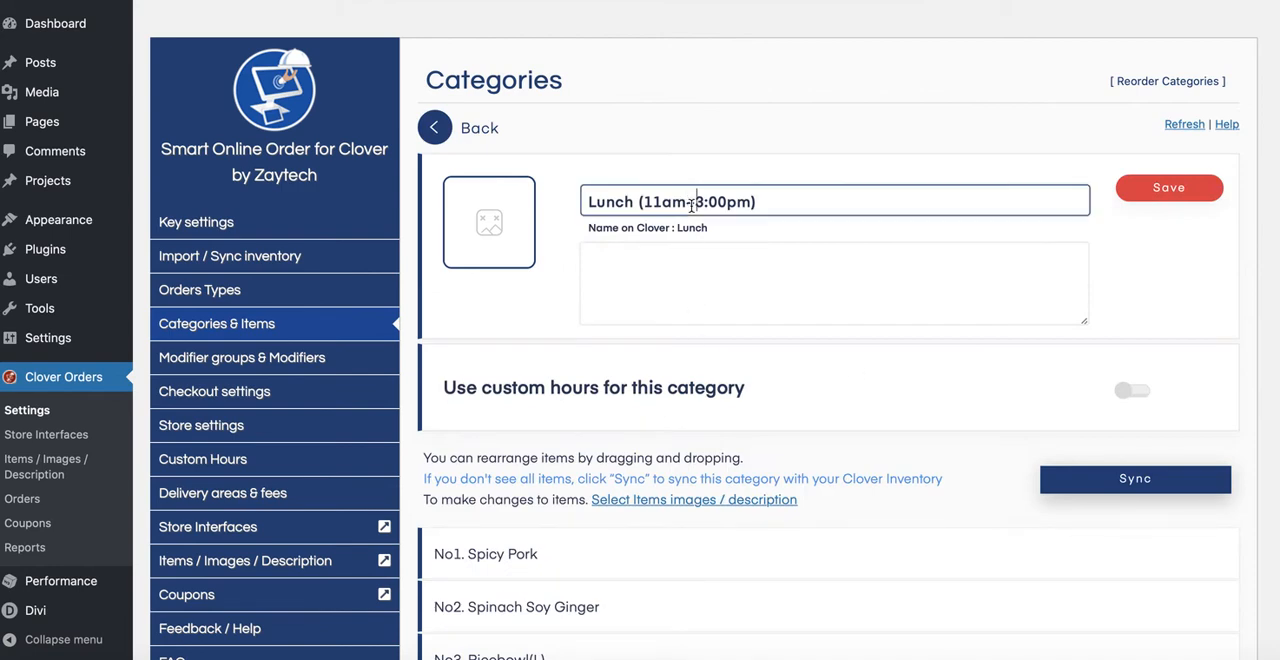
key("BackSpace")
type("-")
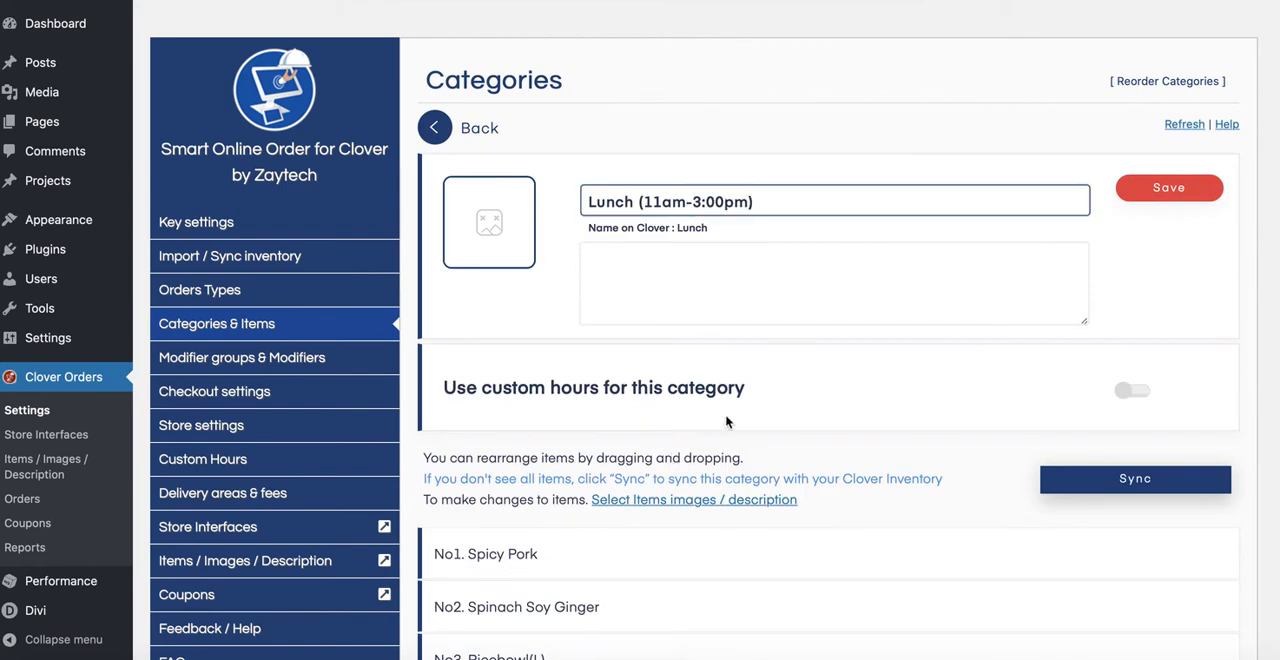
left_click(670, 278)
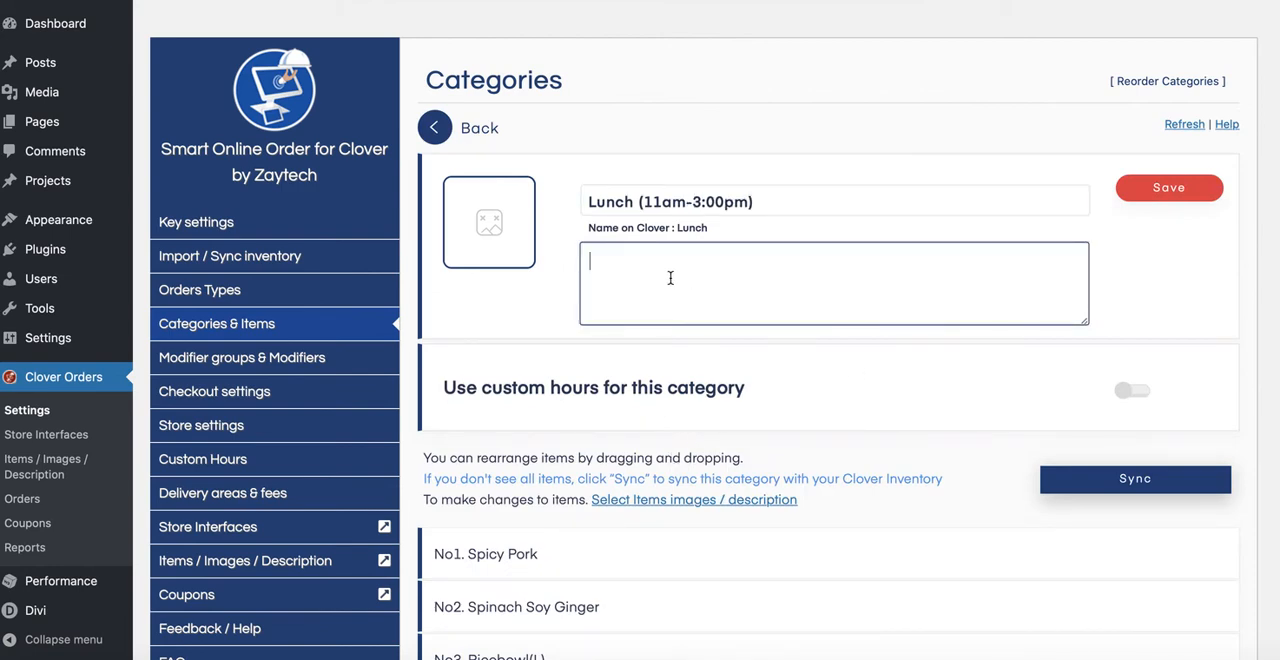
type("This lunch tastes ")
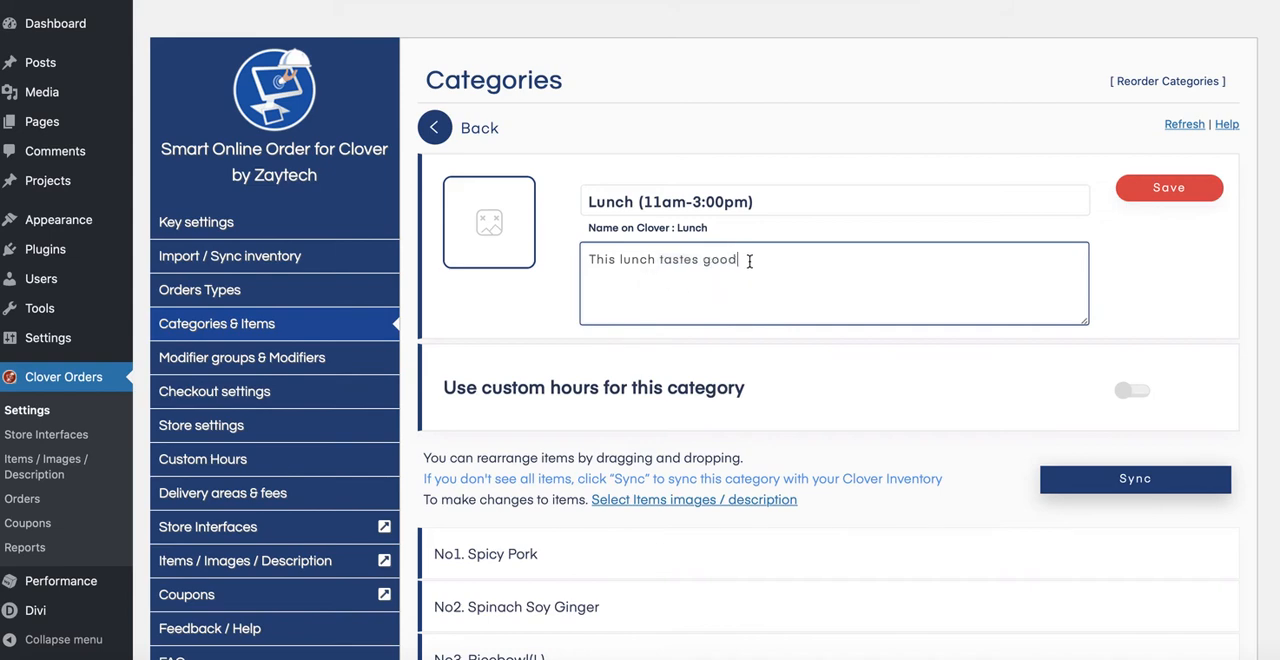
type("good")
left_click_drag(749, 261, 620, 260)
key("BackSpace")
key("BackSpace")
key("BackSpace")
key("BackSpace")
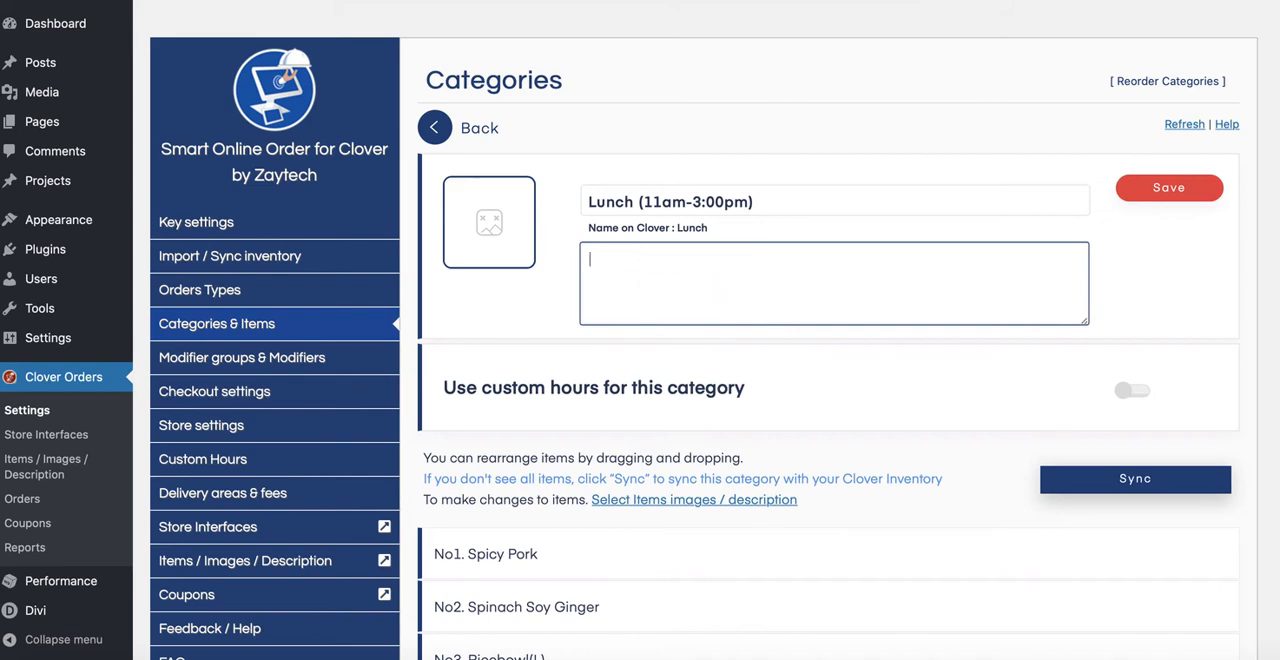
Step: Enable custom hours for the Lunch category, choose "Lunch Hours", and save the selection
left_click(1132, 391)
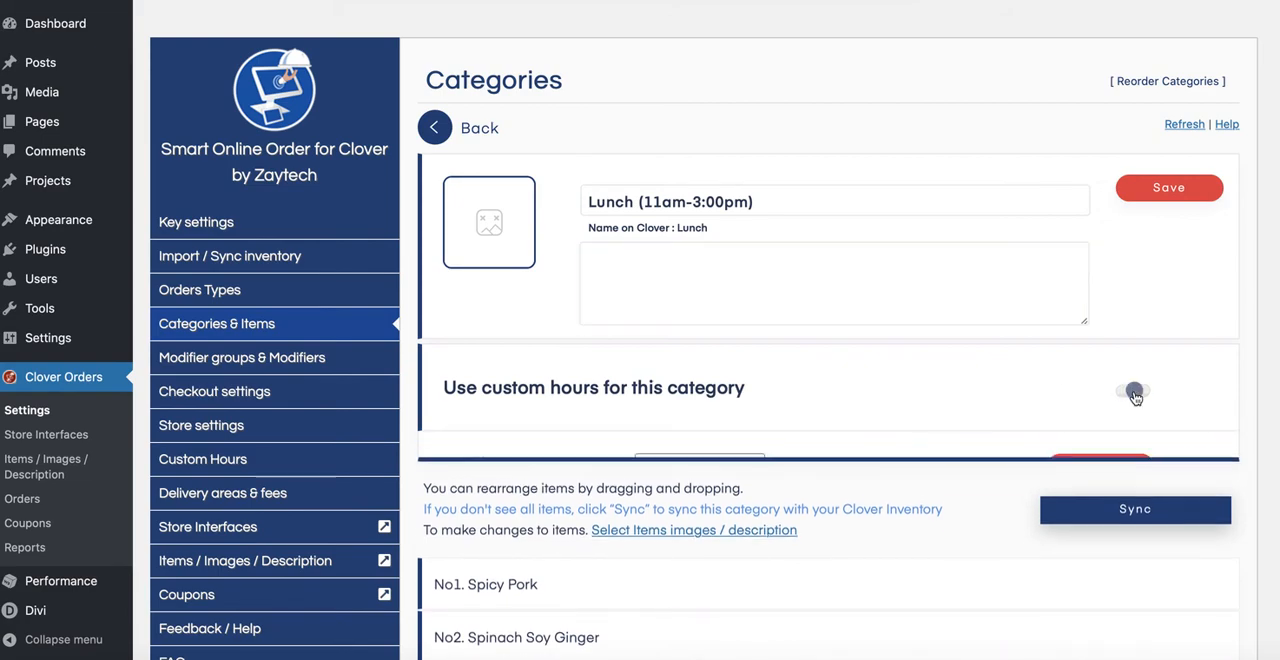
left_click(716, 480)
left_click(704, 492)
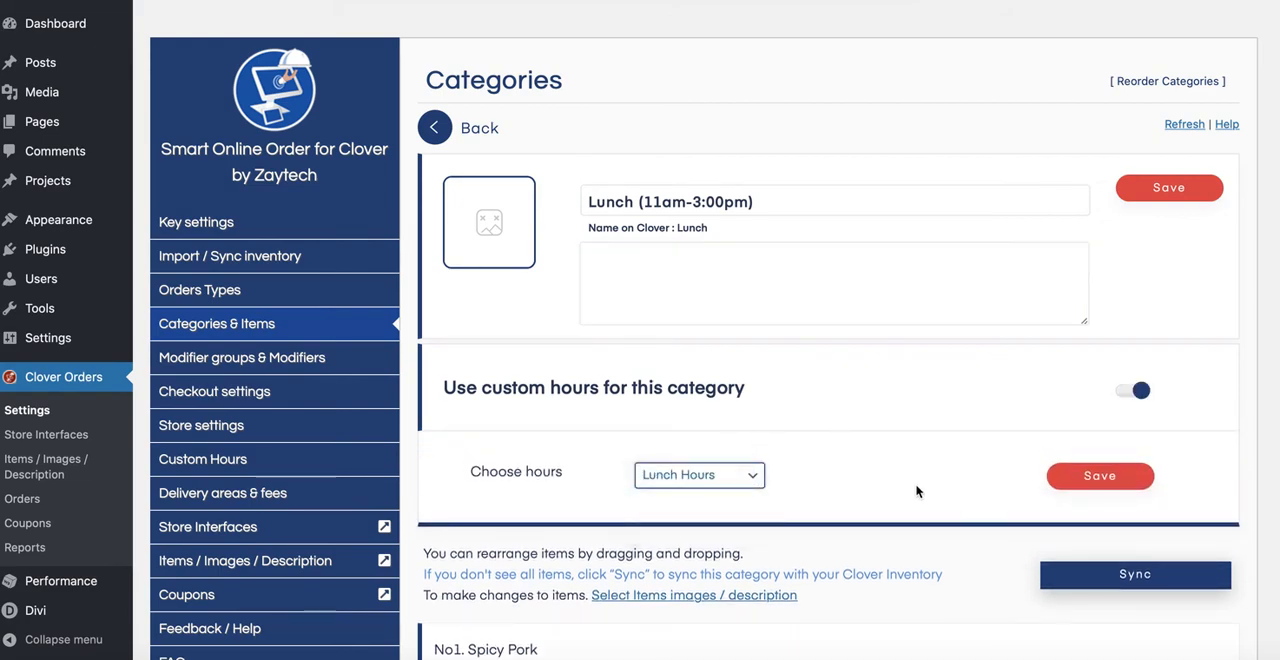
left_click(1097, 483)
left_click(634, 400)
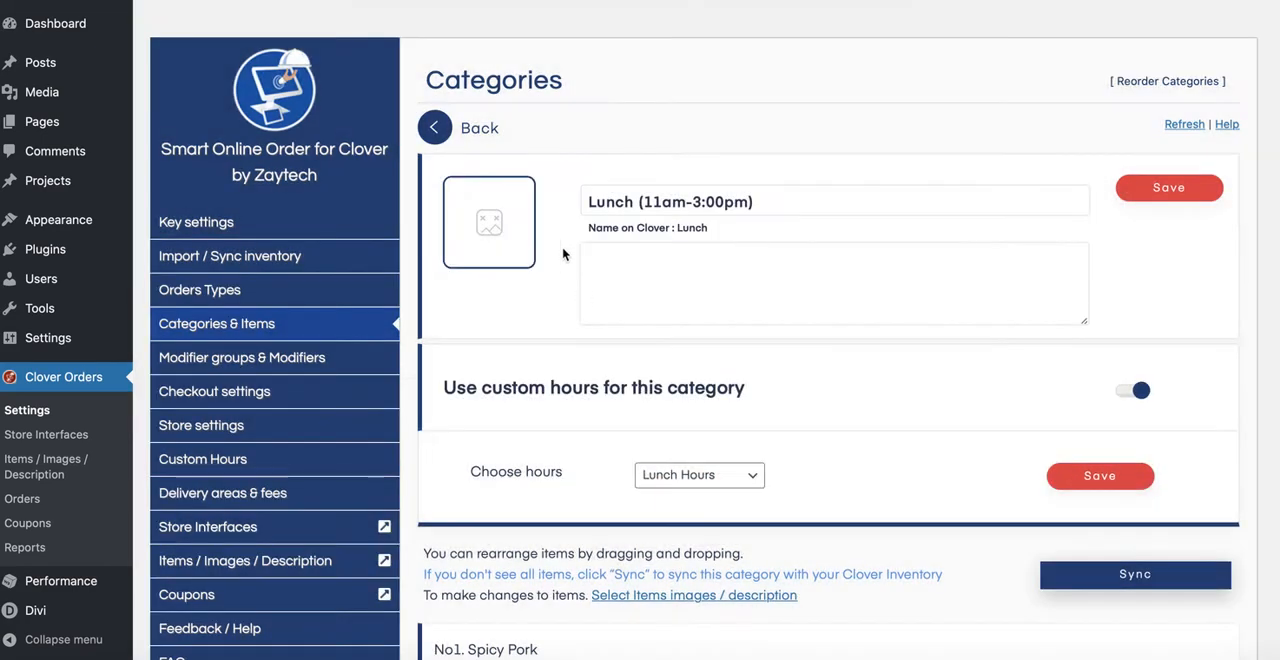
Step: Enable custom hours for the Happy Hour Appetizer (3pm -5pm) category, choose "Happy Hour", and save the selection
left_click(452, 134)
scroll(620, 340, "down", 2)
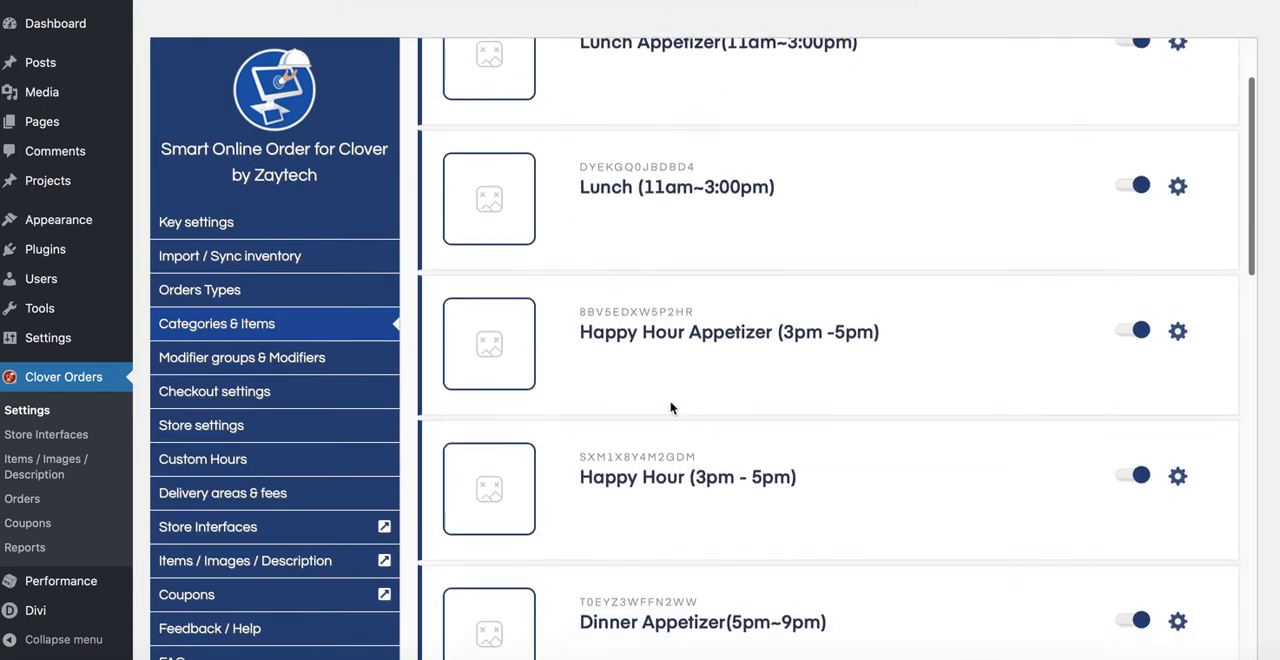
left_click(1170, 318)
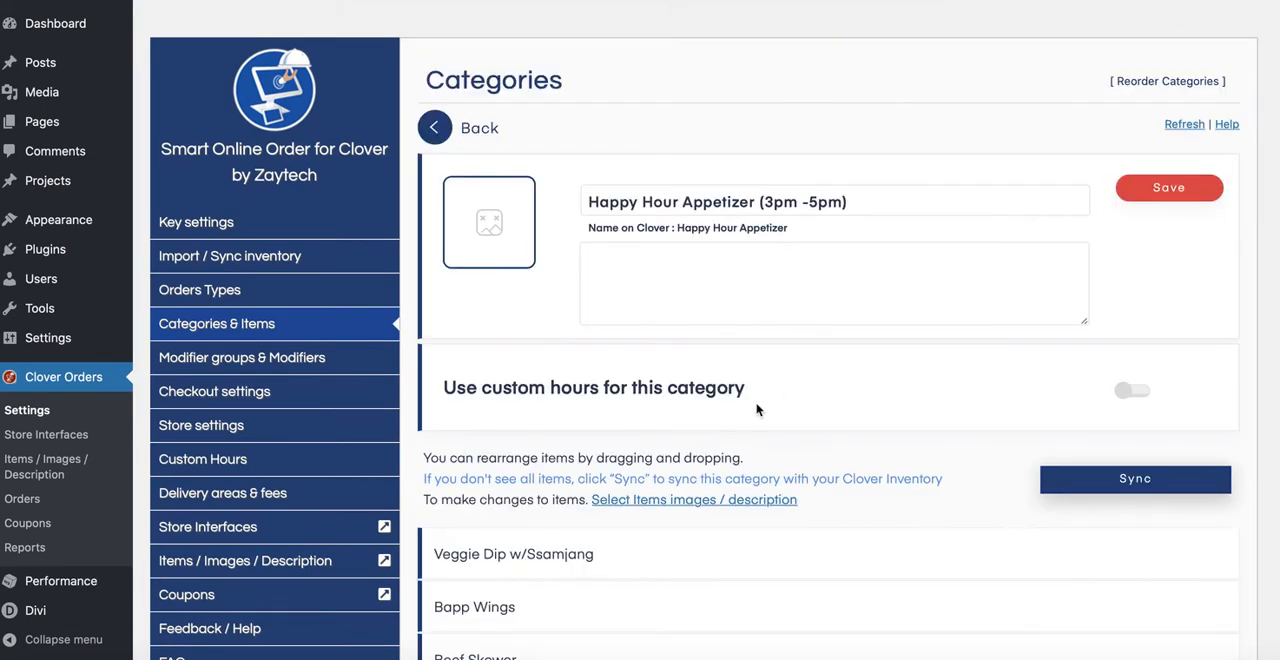
left_click(1130, 391)
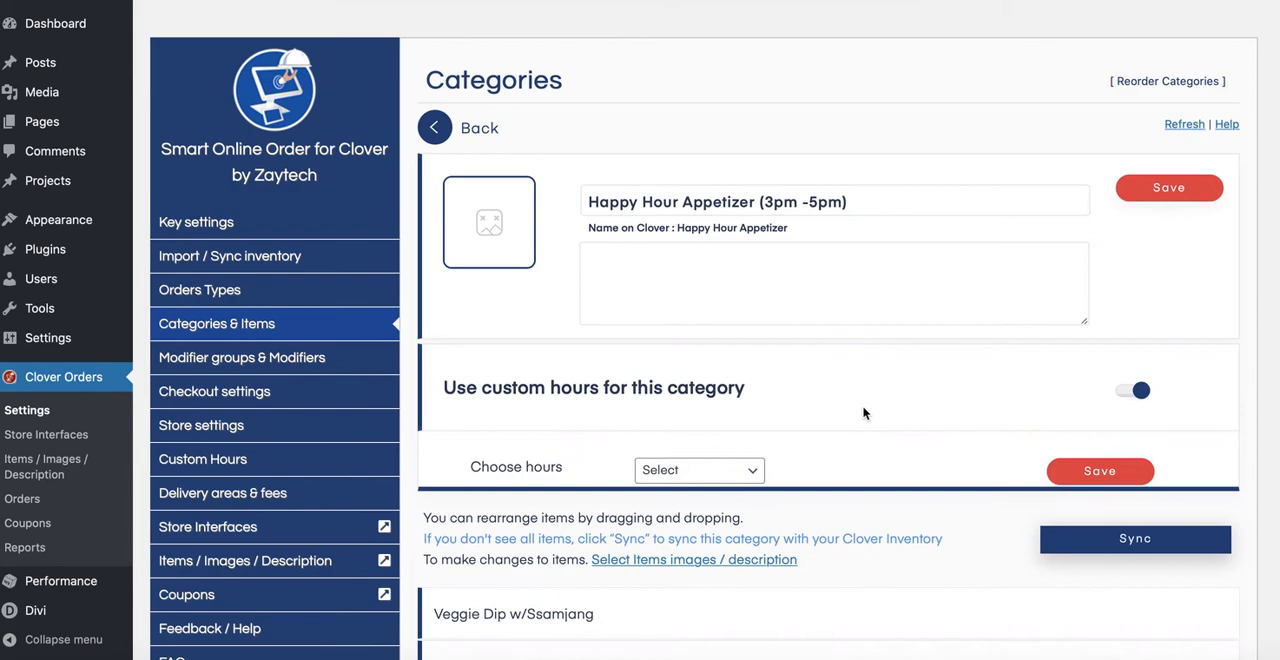
left_click(712, 477)
left_click(700, 508)
left_click(1100, 476)
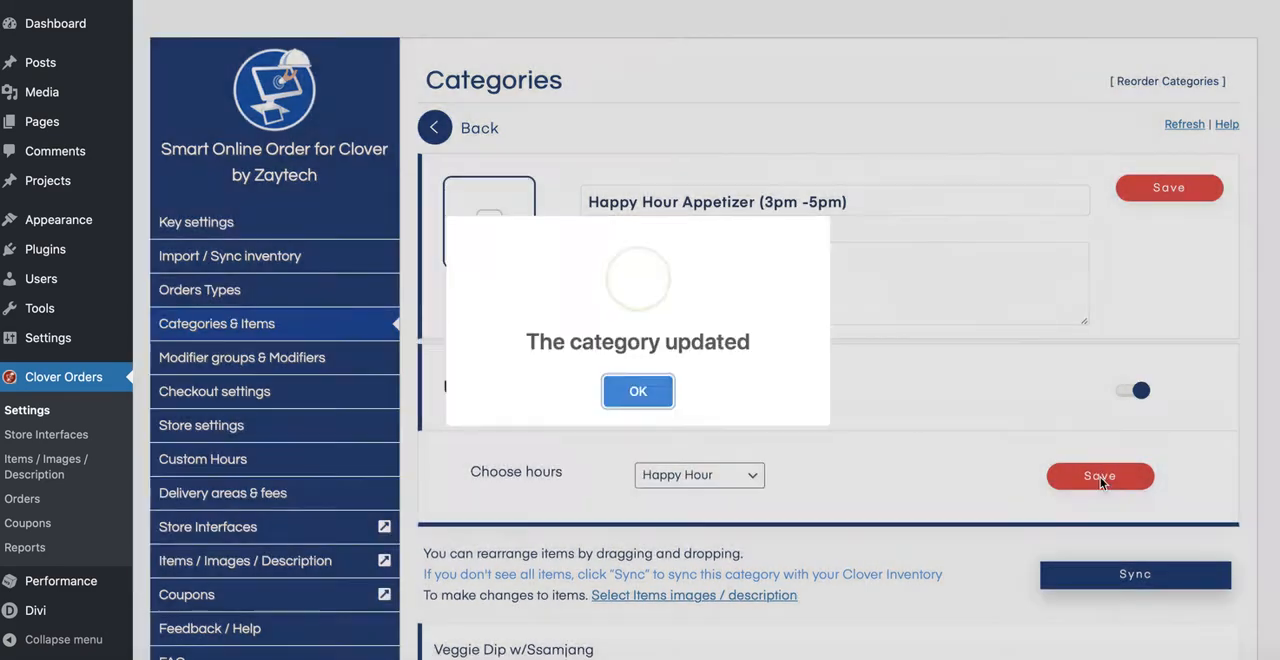
left_click(638, 402)
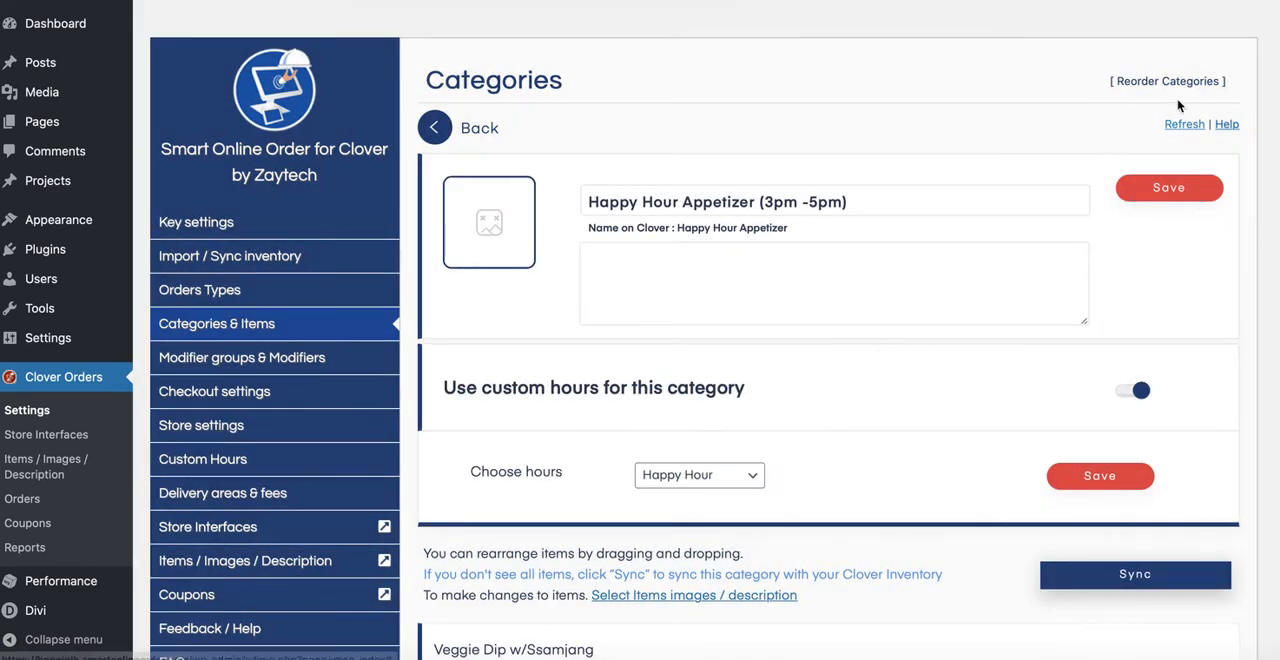
Step: Turn on custom hours for the Happy Hour (3pm - 5pm) category, assign "Happy Hour", and save
left_click(446, 133)
scroll(729, 417, "down", 3)
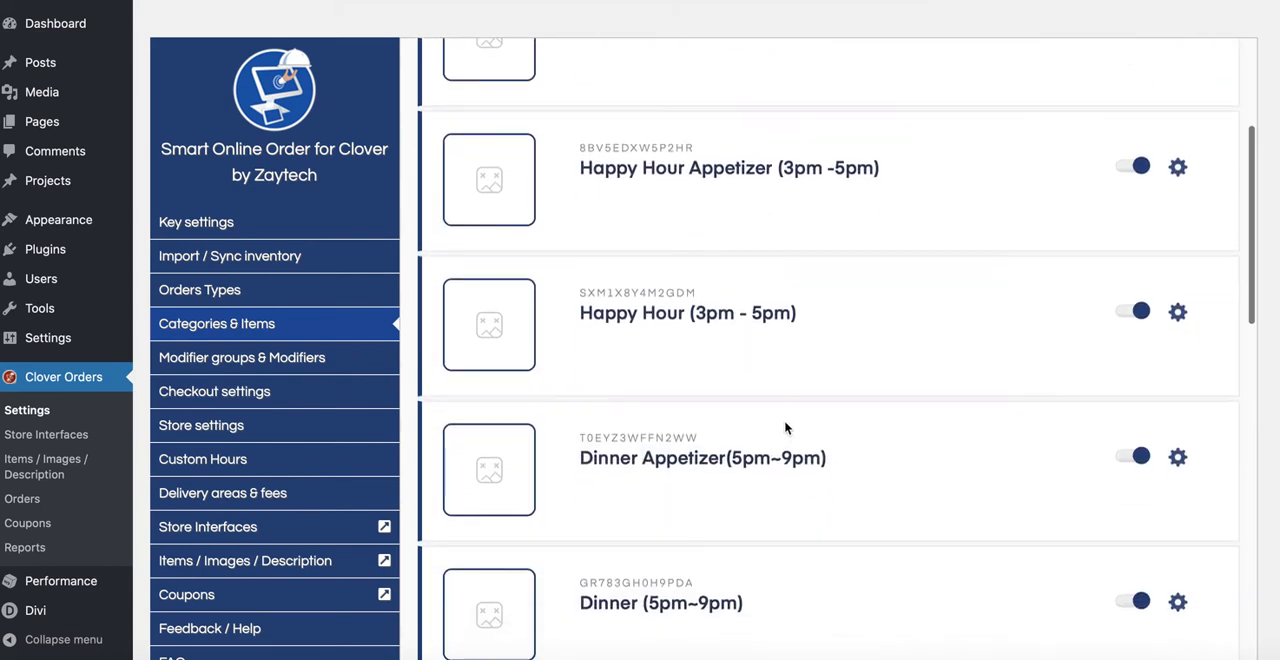
left_click(1180, 314)
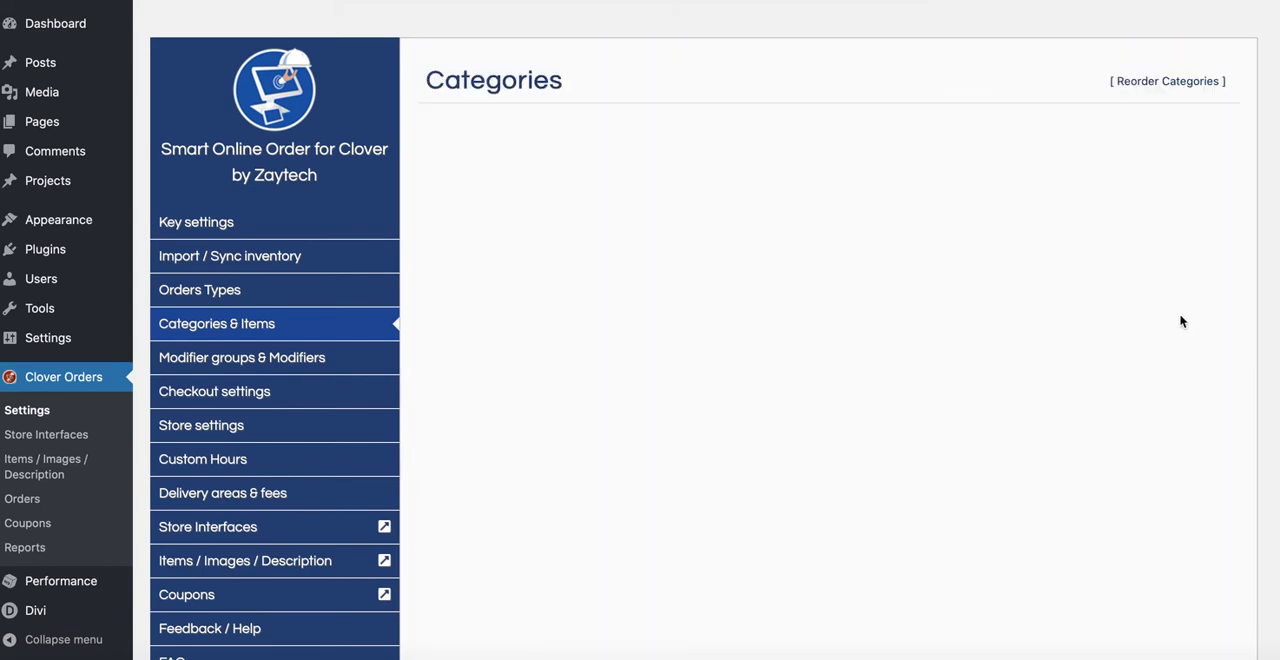
scroll(840, 430, "down", 2)
left_click(1128, 272)
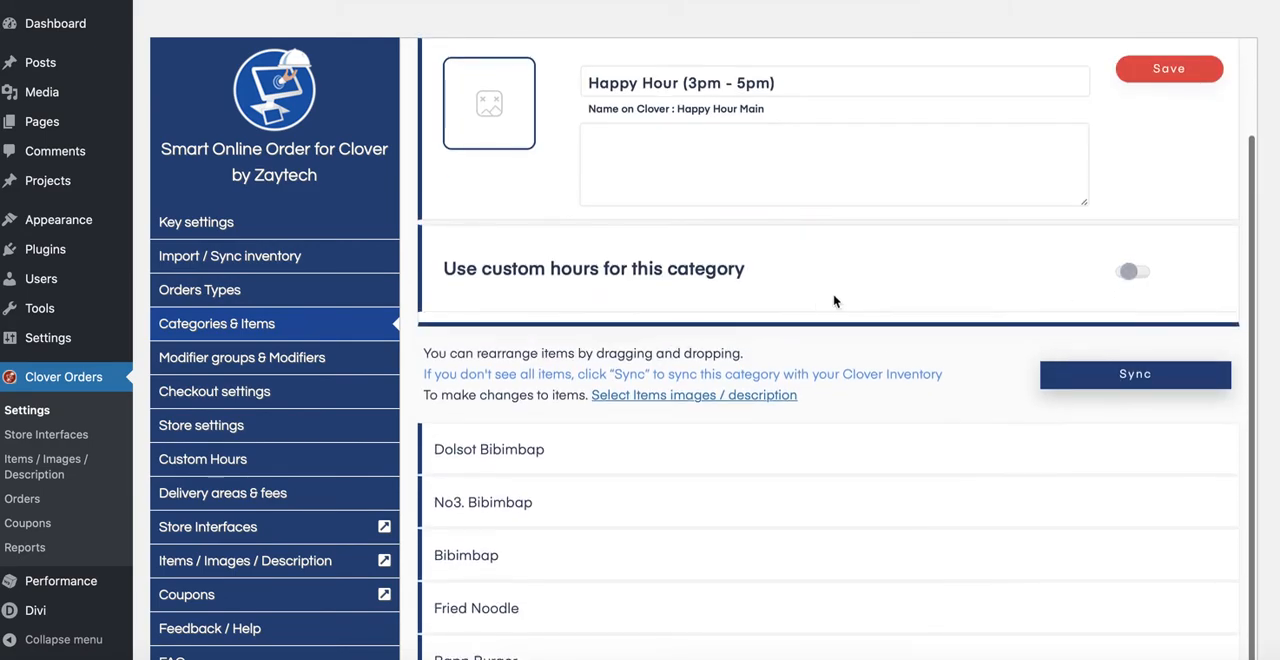
left_click(690, 357)
left_click(683, 396)
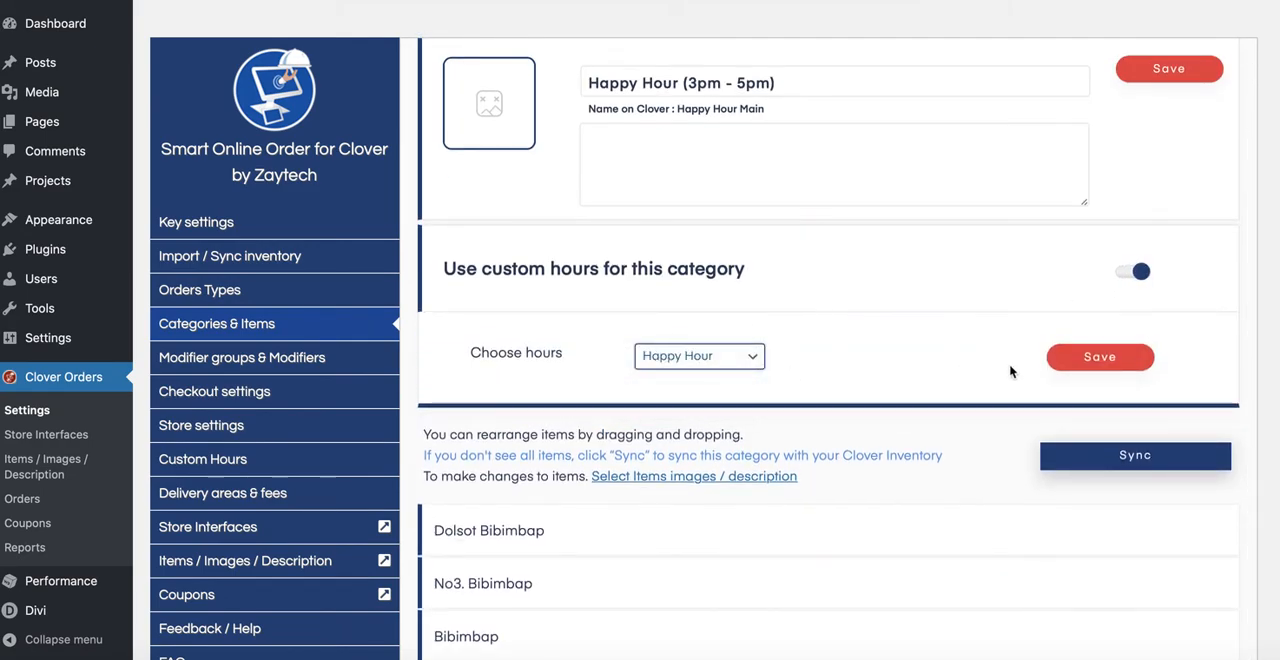
left_click(1066, 372)
left_click(640, 400)
Step: Enable custom hours for the Dinner Appetizer (5pm~9pm) category, choose "Dinner Hours", and save the selection
scroll(702, 375, "up", 3)
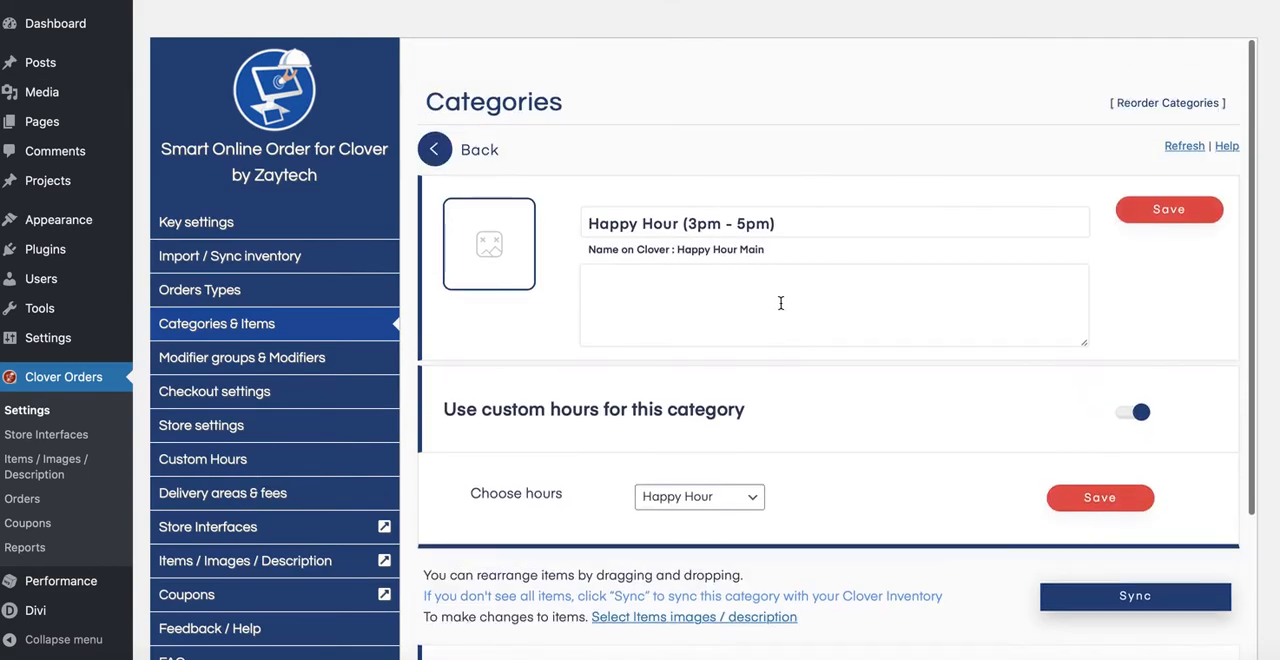
left_click(437, 131)
scroll(579, 289, "down", 2)
scroll(579, 289, "down", 3)
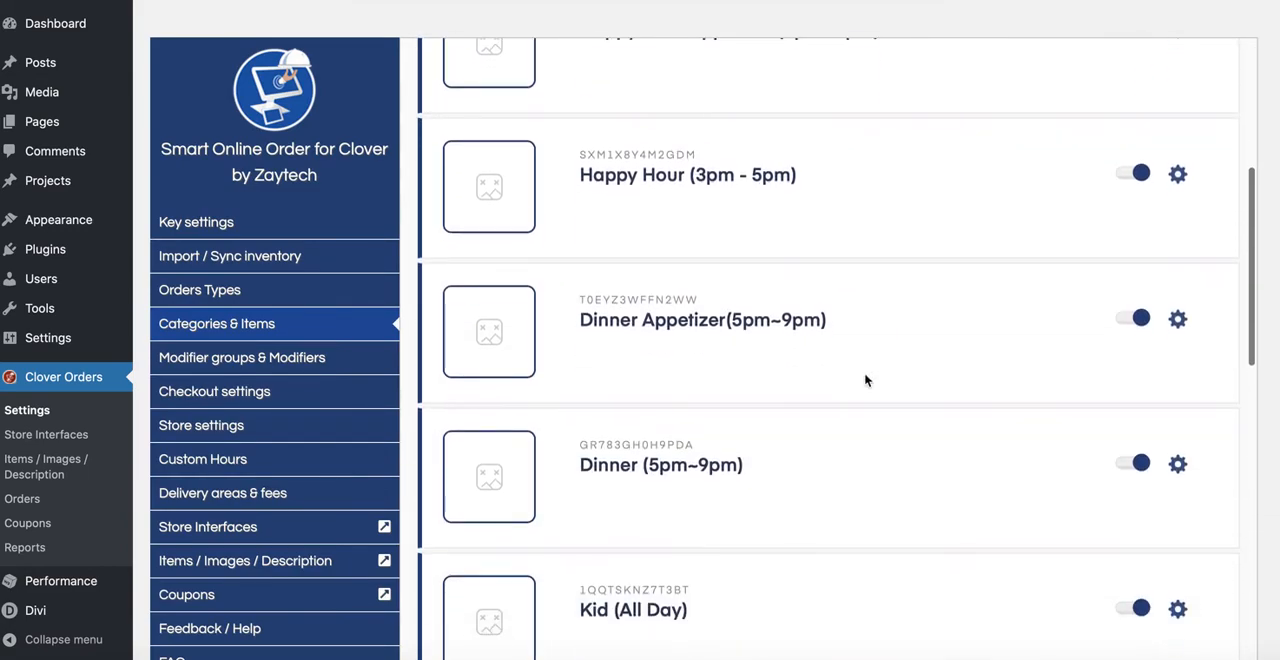
left_click(1182, 317)
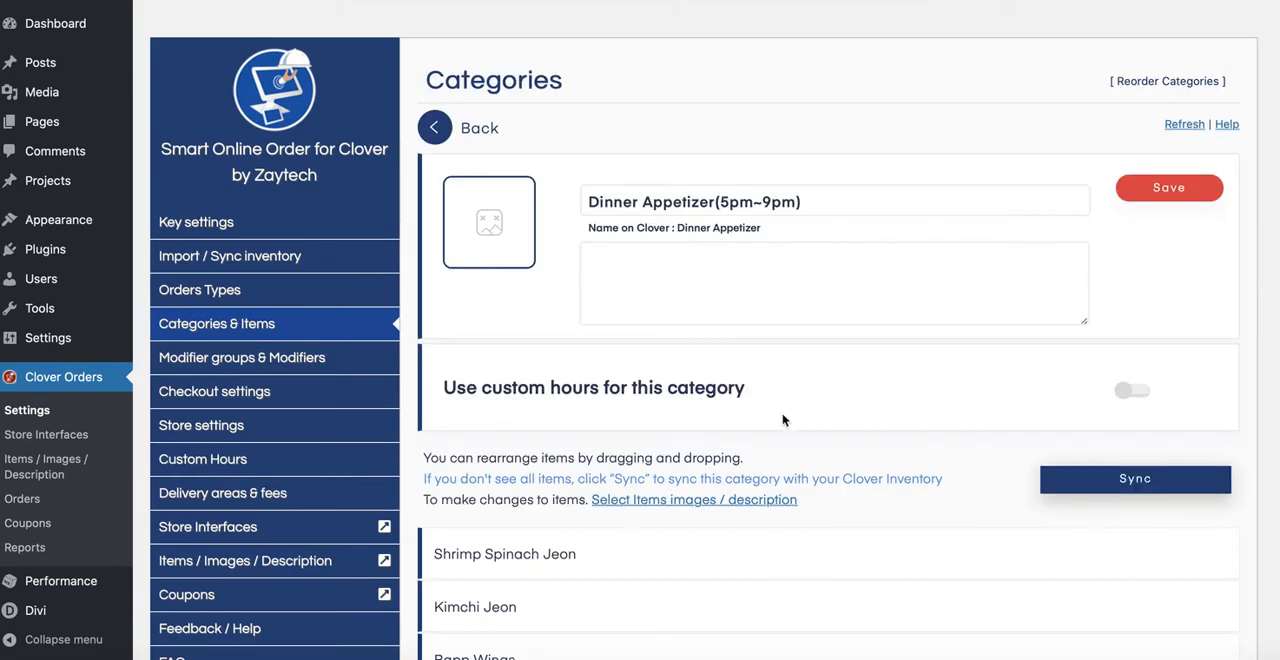
left_click(1131, 393)
left_click(650, 476)
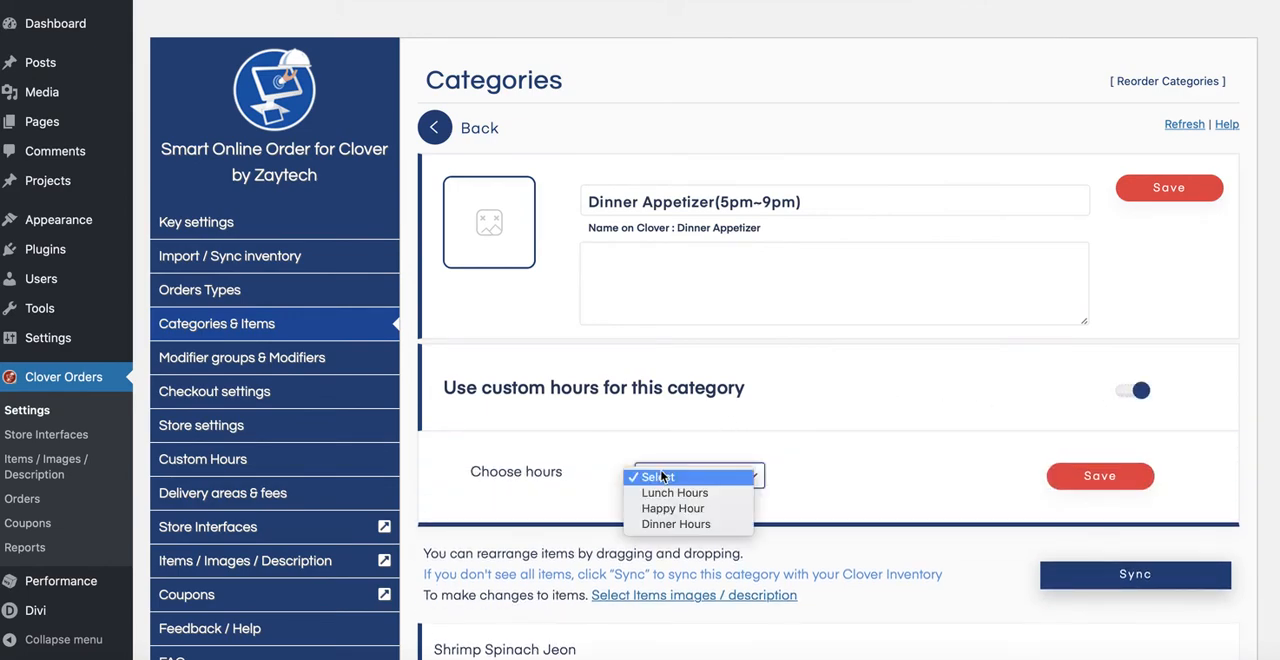
left_click(668, 524)
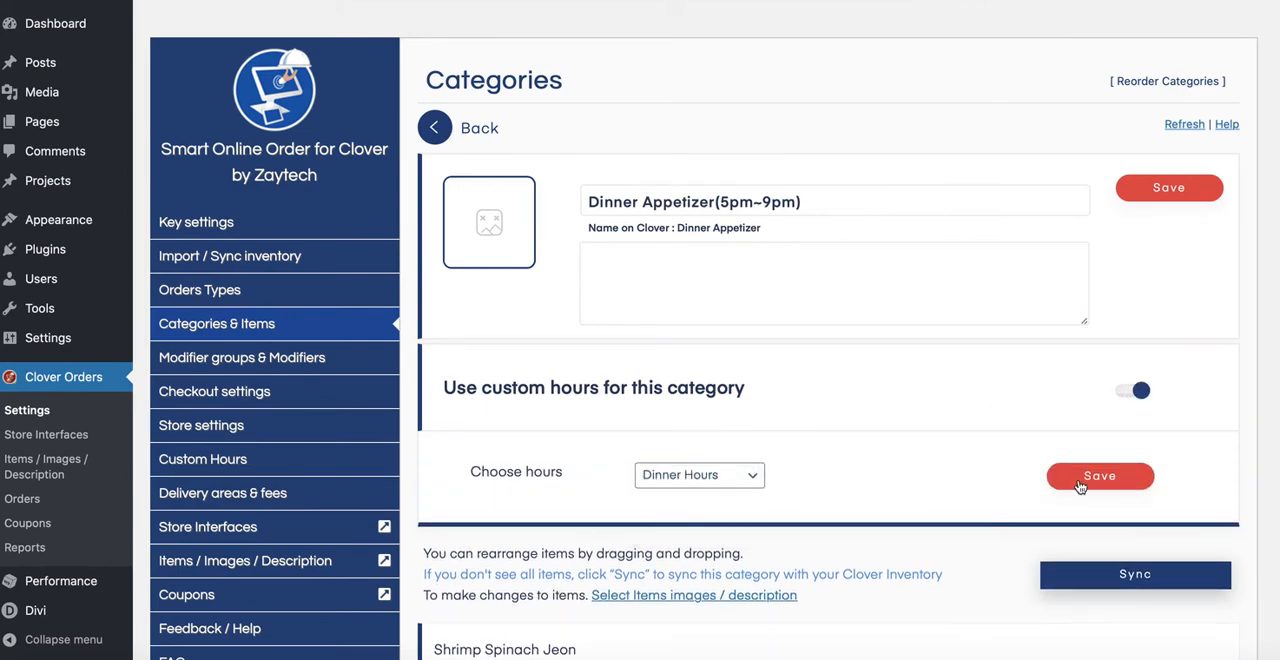
left_click(1099, 476)
left_click(634, 397)
Step: Turn on custom hours for the Dinner (5pm~9pm) category, assign "Dinner Hours", and save
left_click(458, 138)
scroll(720, 409, "down", 5)
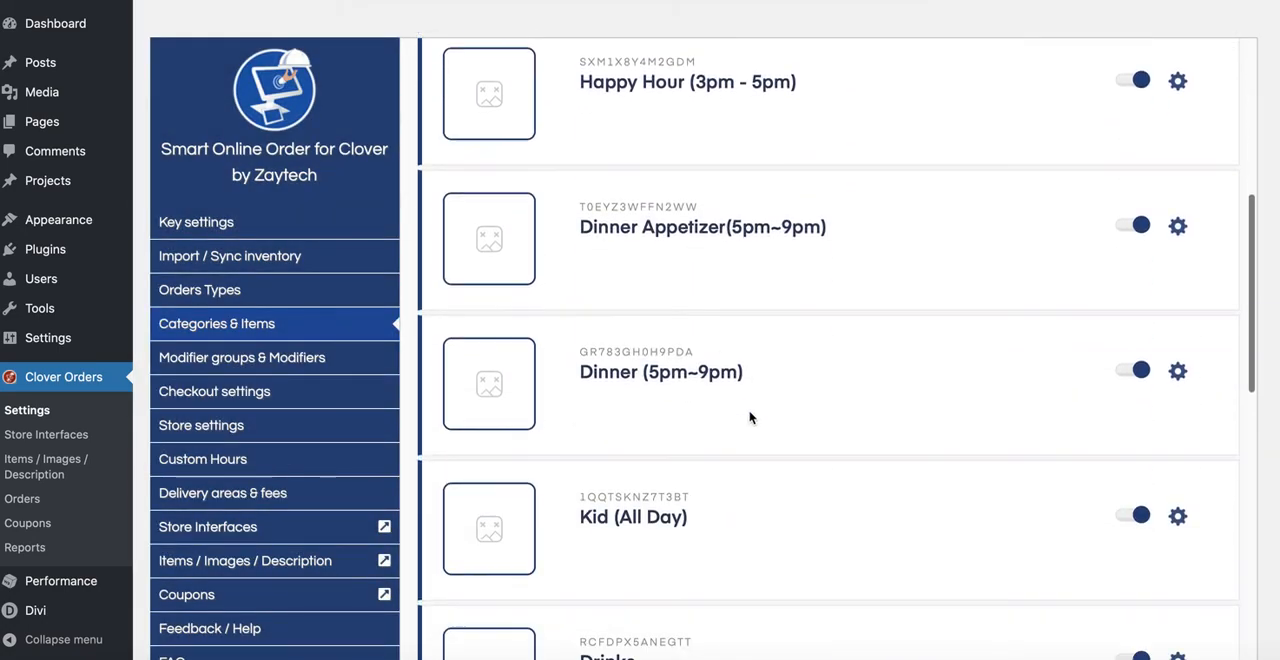
left_click(1178, 312)
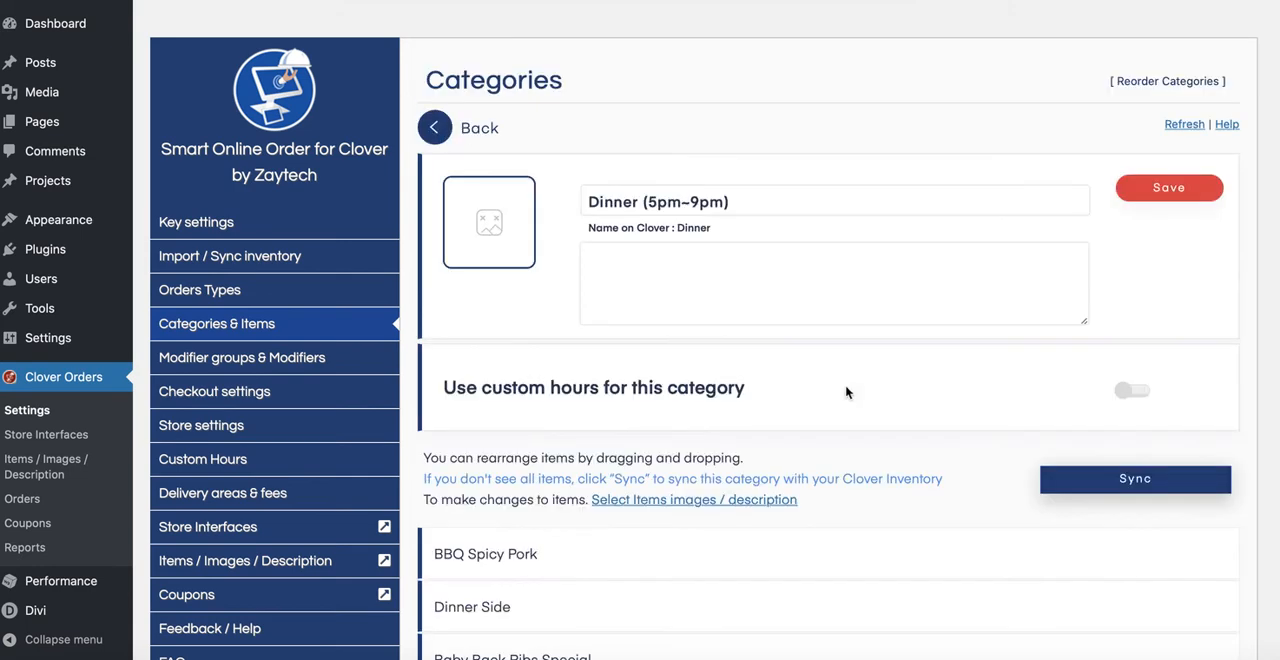
left_click(1130, 391)
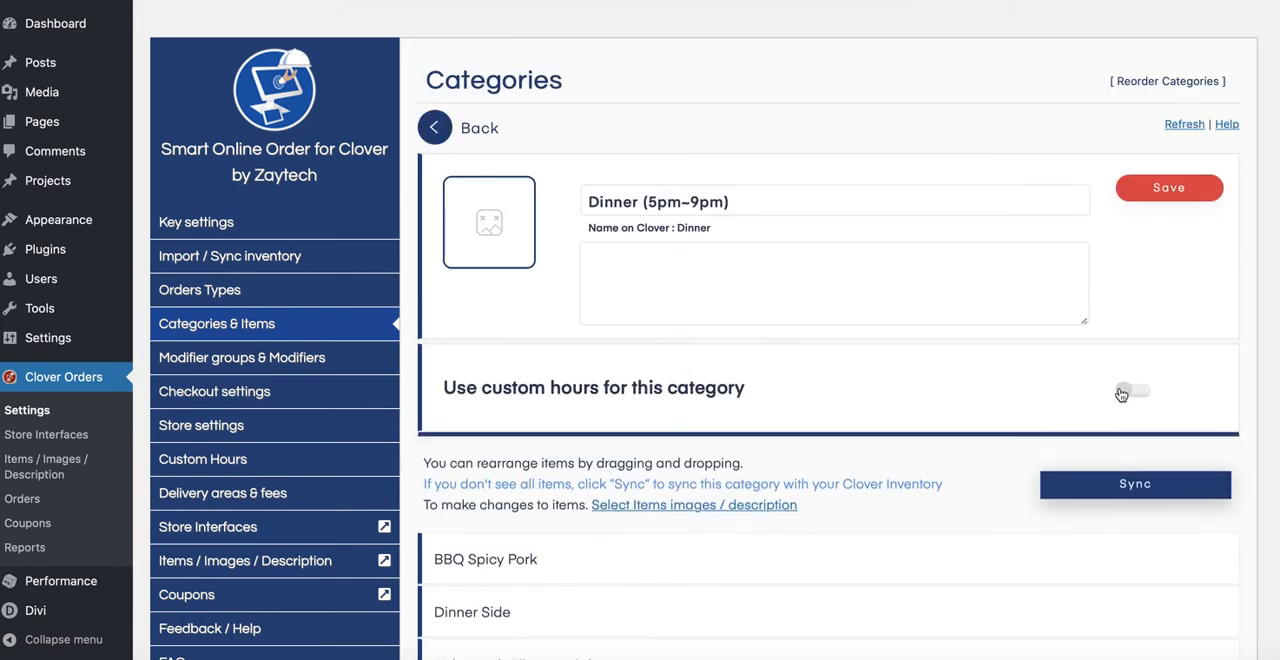
left_click(700, 476)
left_click(714, 524)
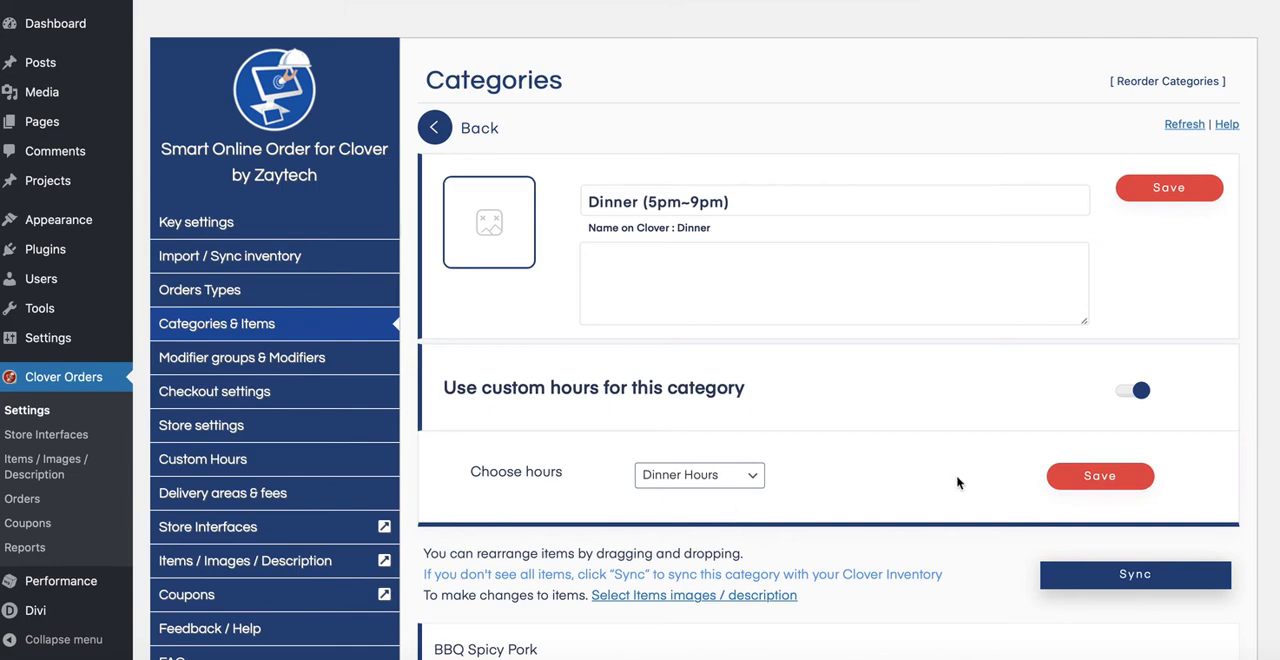
left_click(1085, 477)
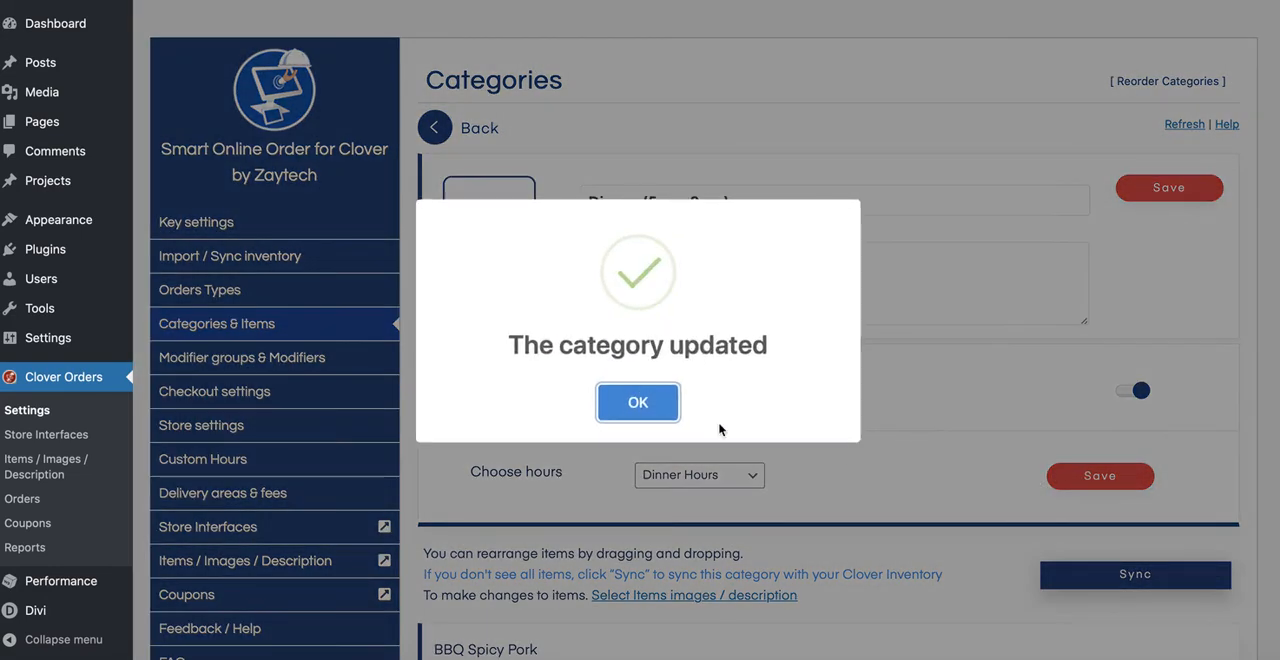
left_click(636, 402)
scroll(798, 415, "down", 1)
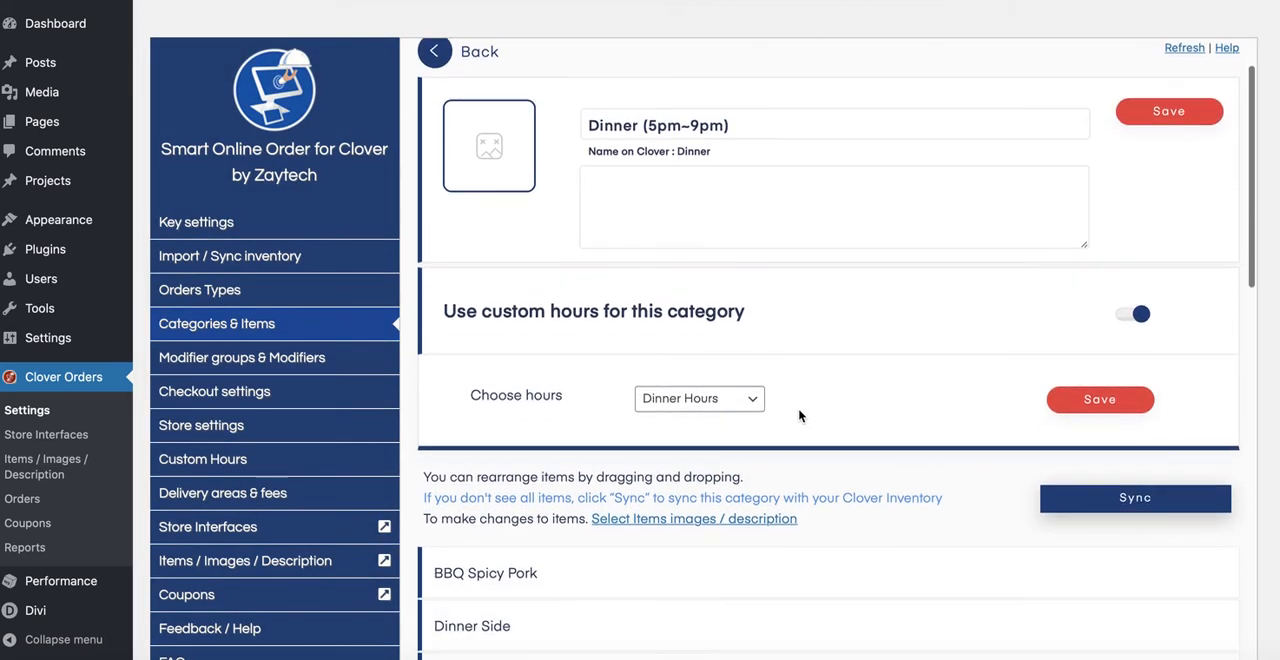
scroll(850, 418, "down", 3)
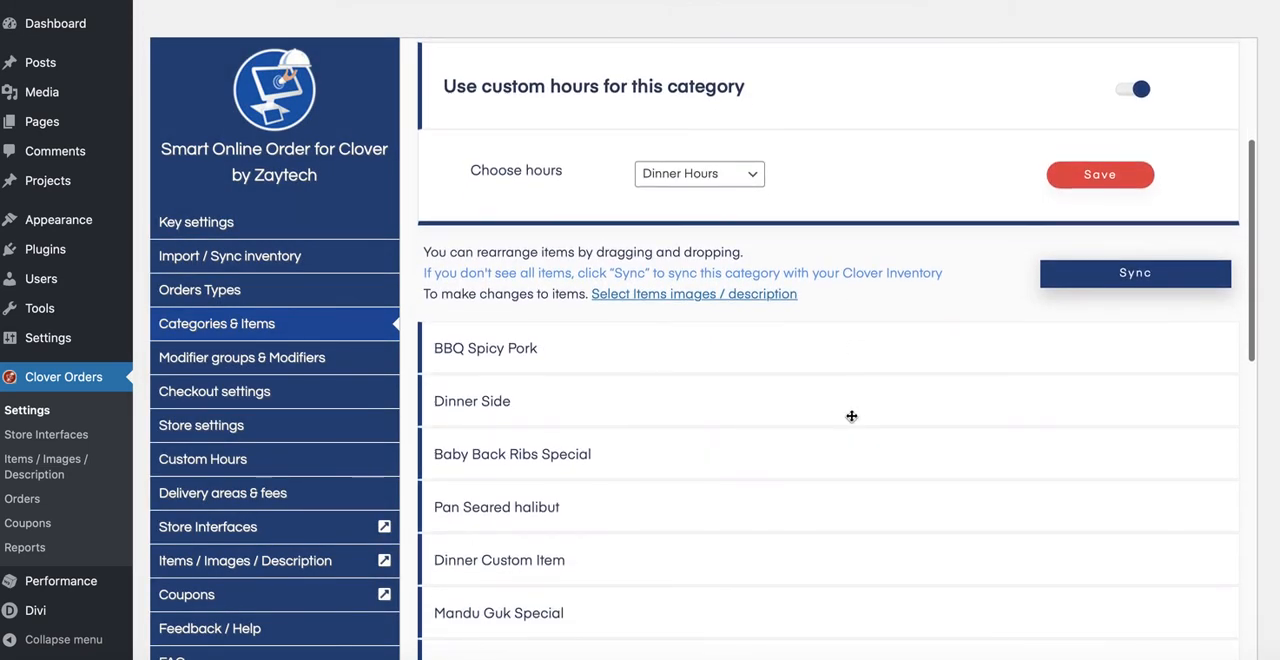
scroll(690, 423, "up", 3)
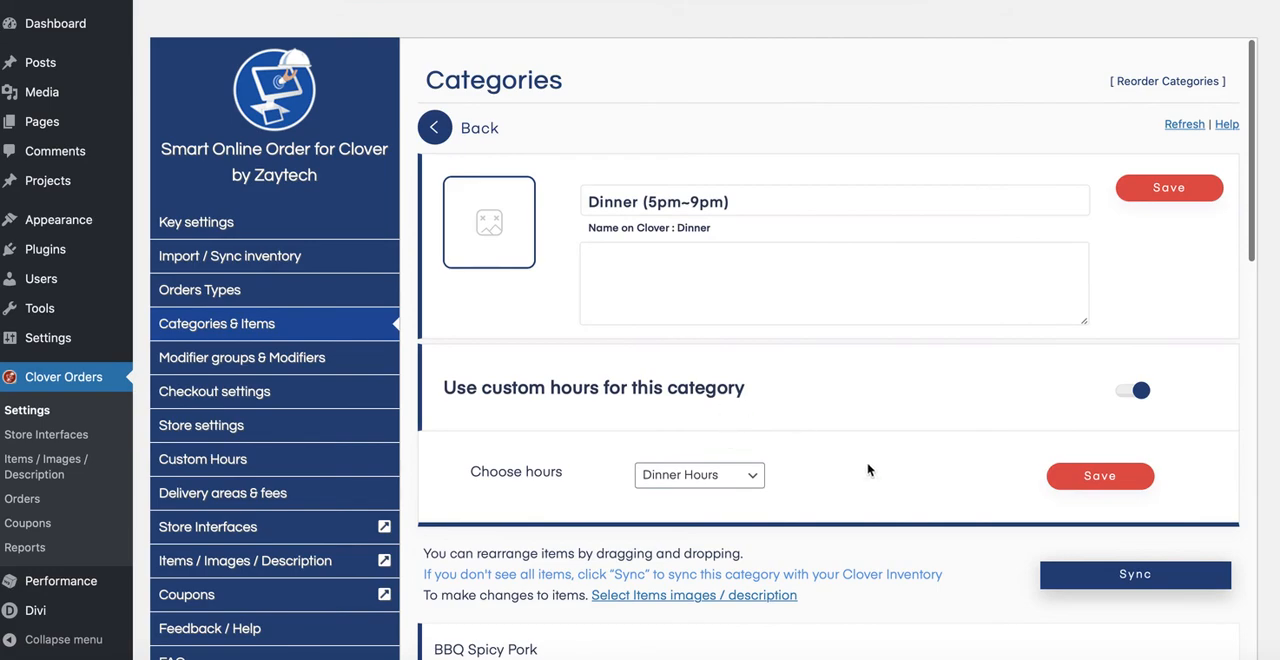
scroll(868, 470, "down", 3)
scroll(714, 511, "up", 3)
Step: Return to the category list, open the Kid (All Day) category's settings, and change its name to "Kids Menu (All Day)"
left_click(433, 128)
scroll(600, 414, "down", 6)
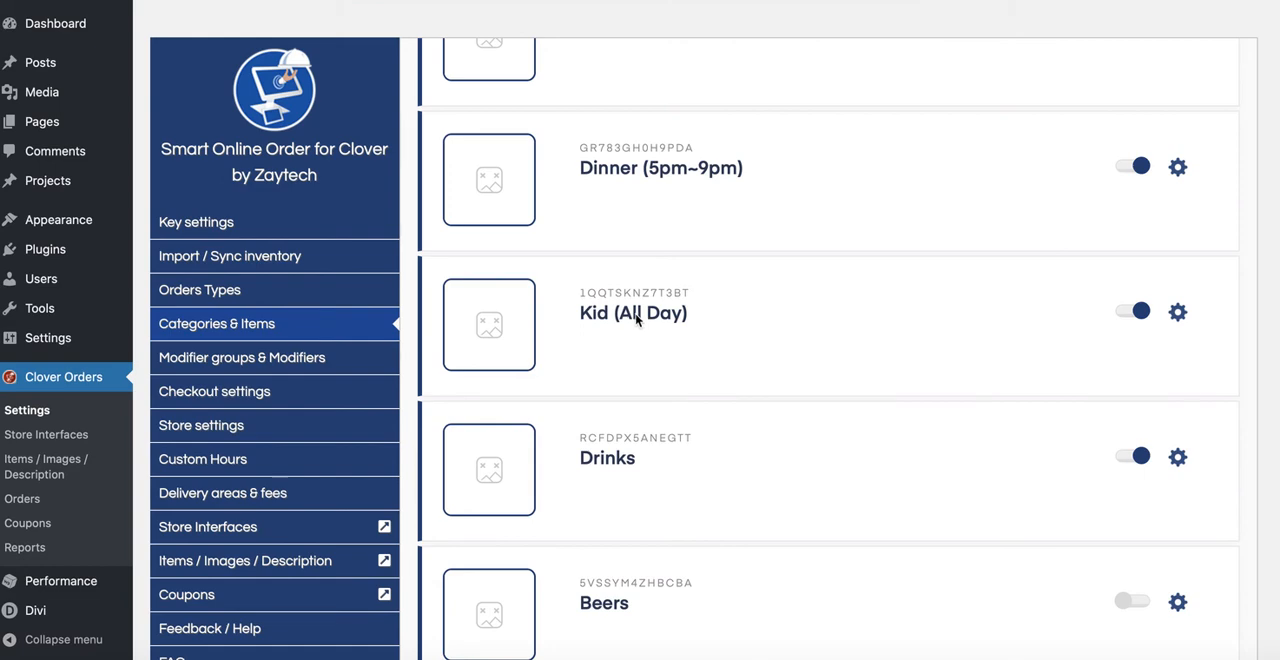
left_click(1178, 312)
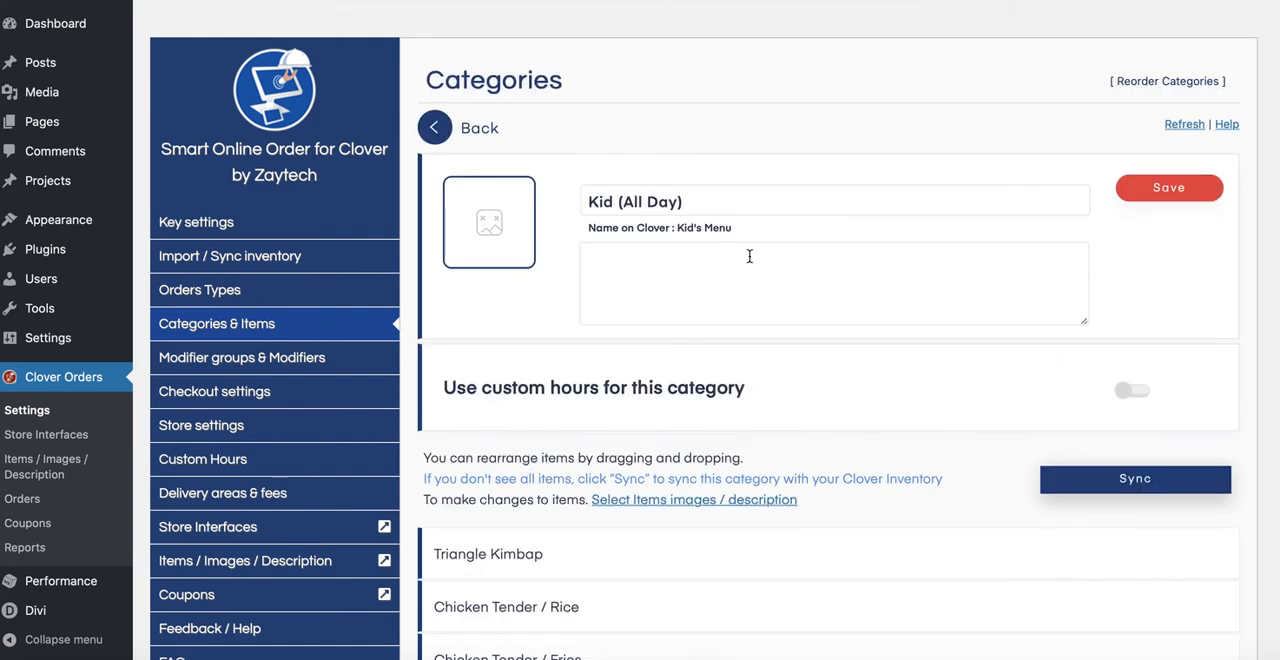
left_click(612, 203)
type("s")
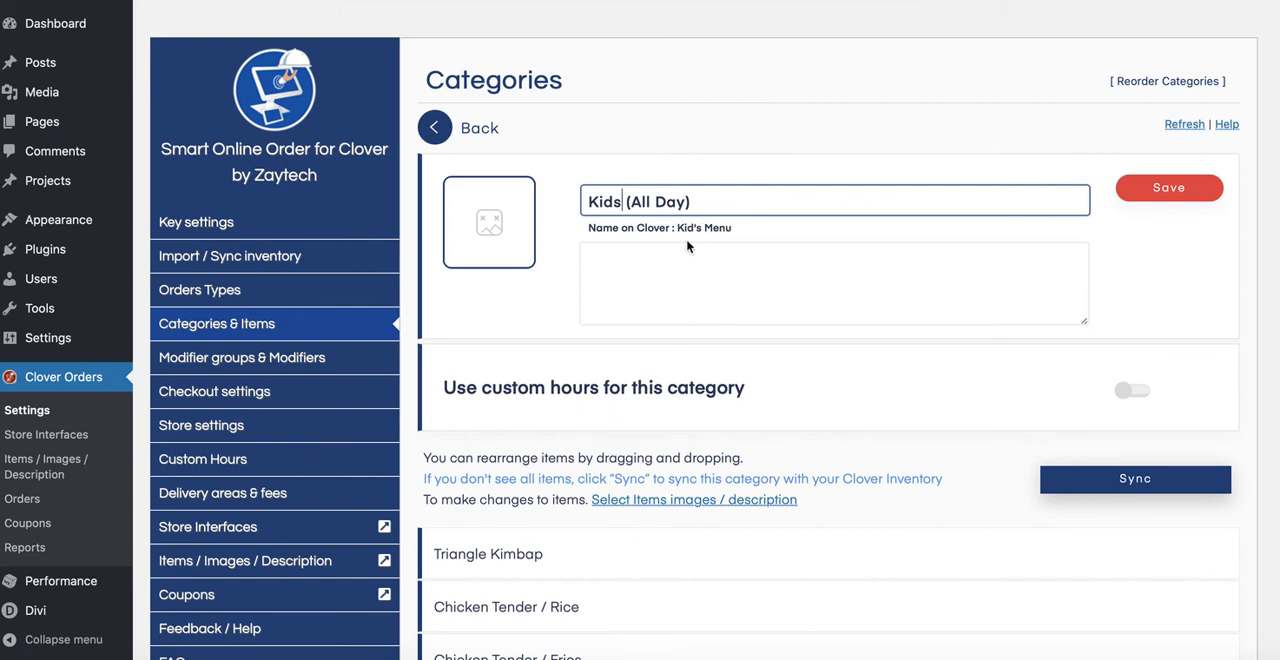
type("Menu")
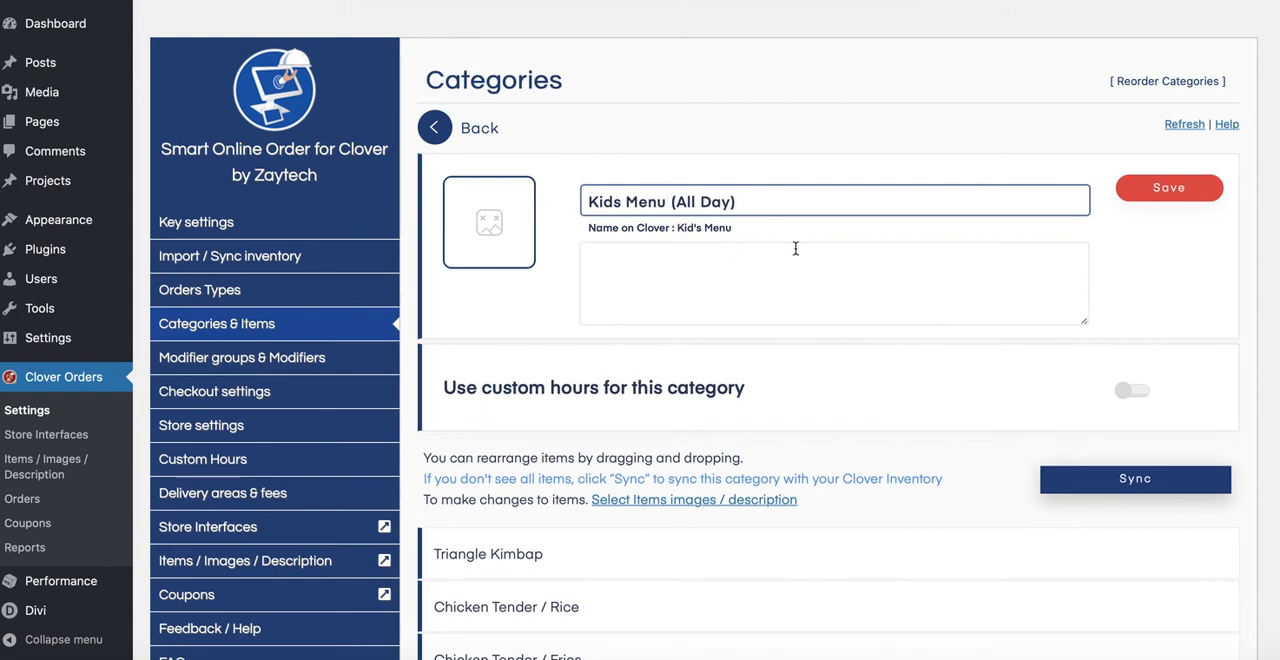
Step: Save the renamed kids category, dismiss the confirmation, and check its name on Clover
left_click(1178, 190)
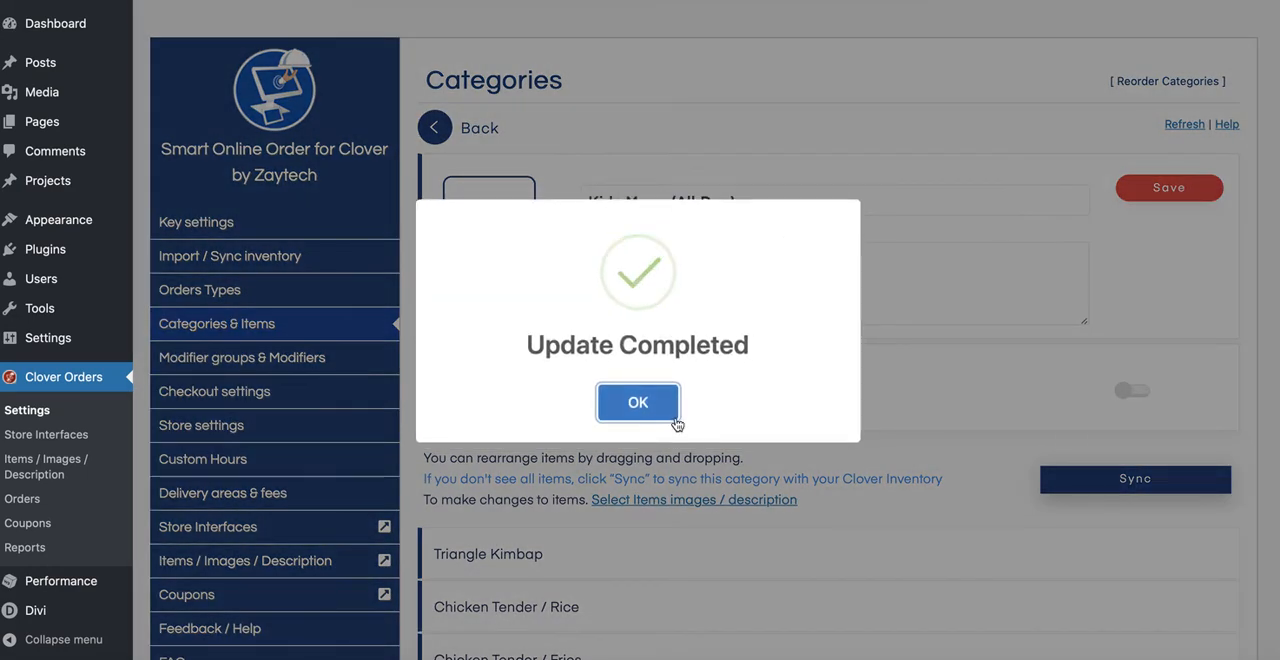
left_click(672, 421)
left_click_drag(677, 228, 731, 229)
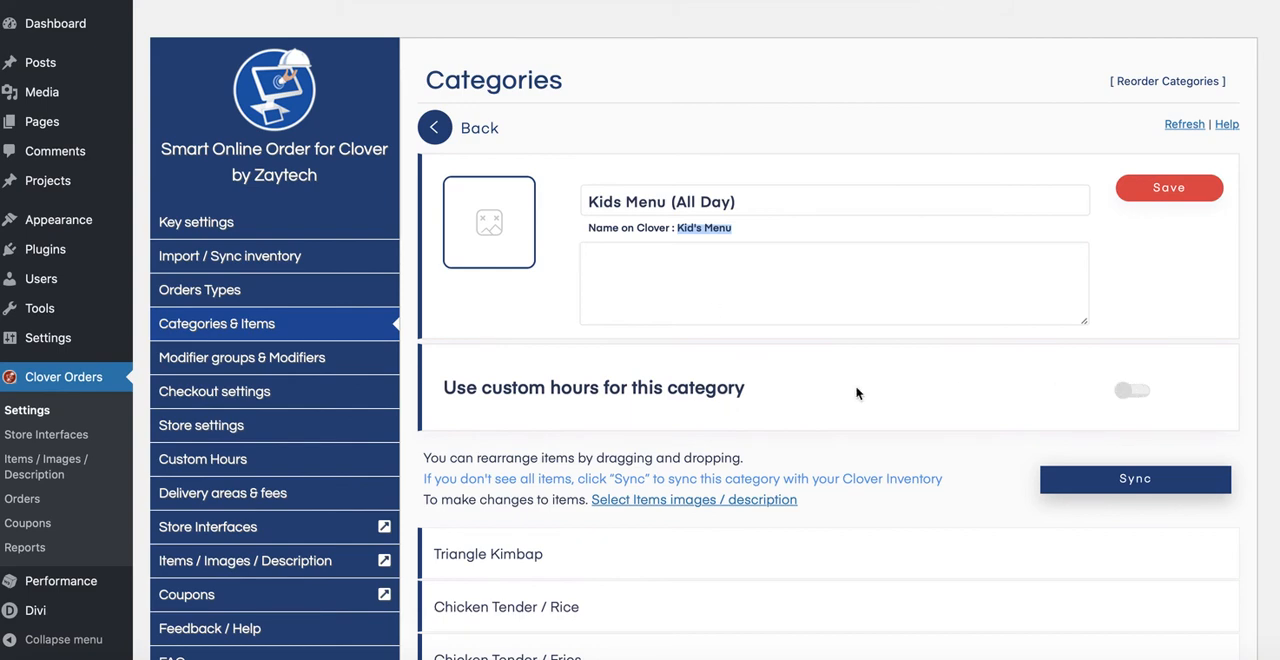
scroll(751, 386, "down", 2)
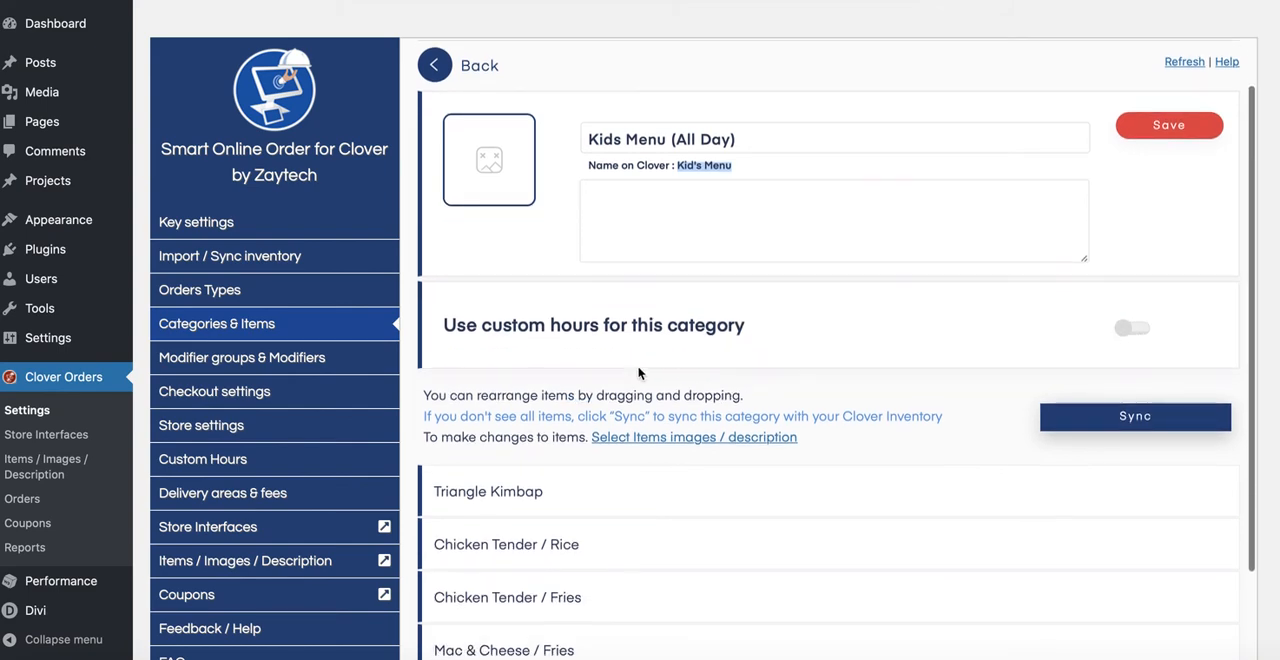
scroll(639, 373, "up", 1)
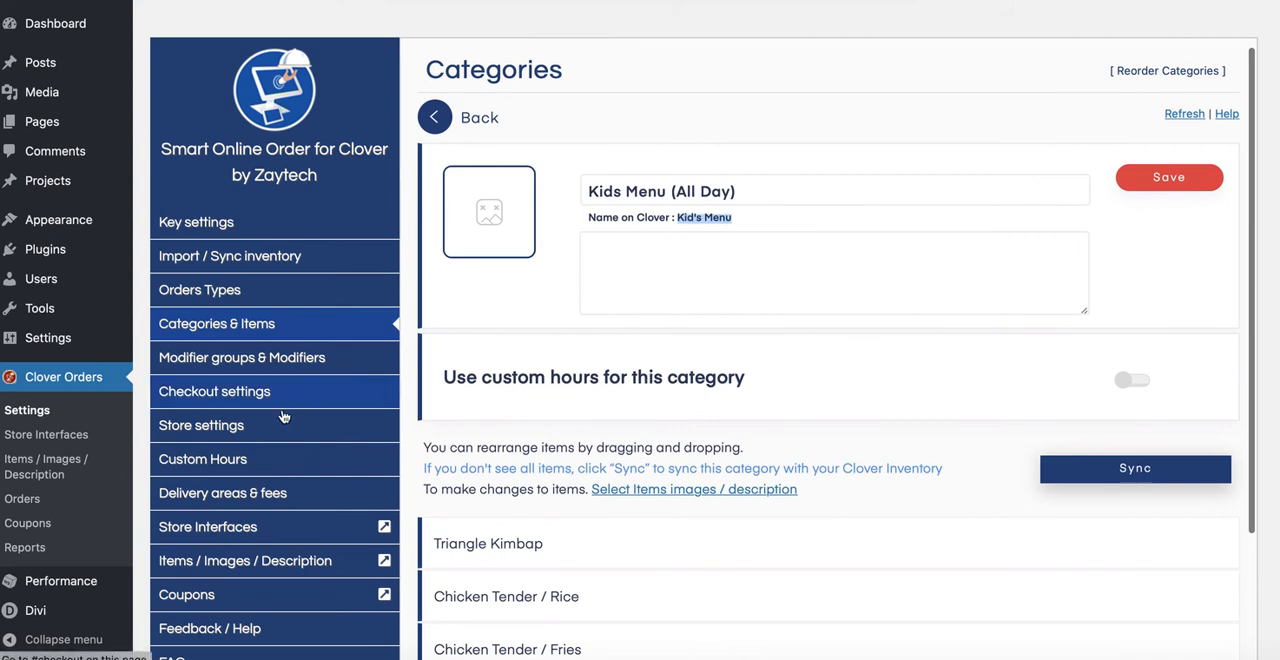
Step: Open the custom hours page and review the schedules set up for categories
left_click(292, 468)
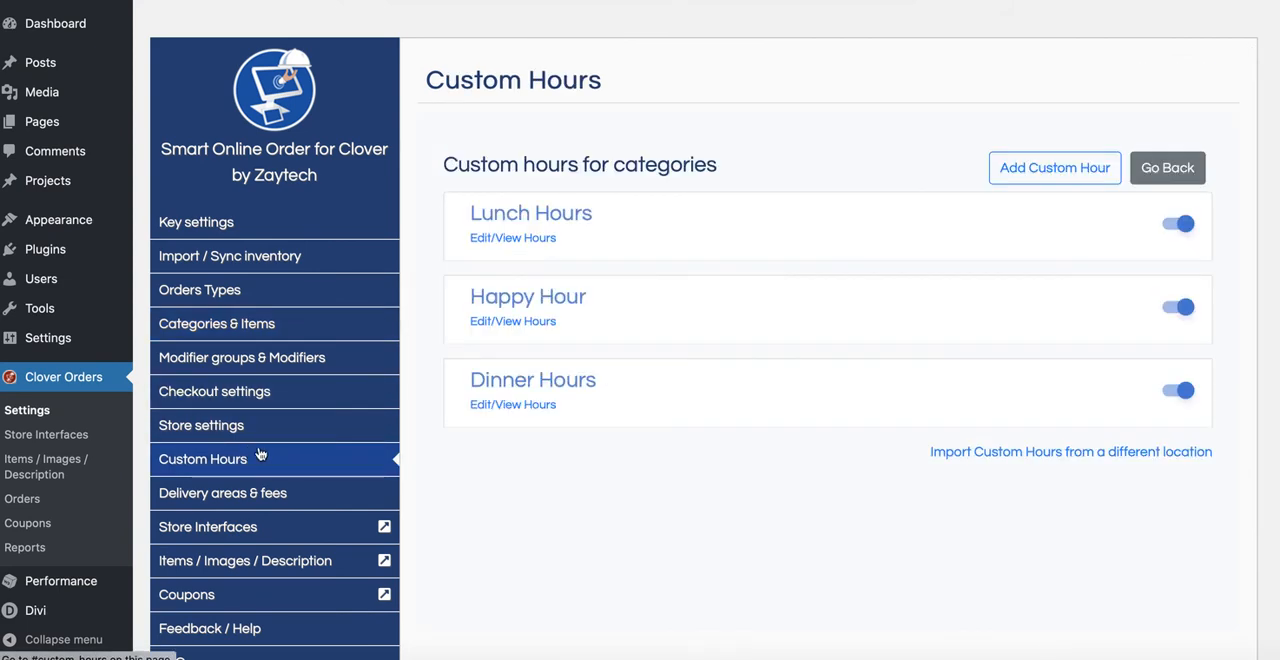
scroll(245, 538, "down", 2)
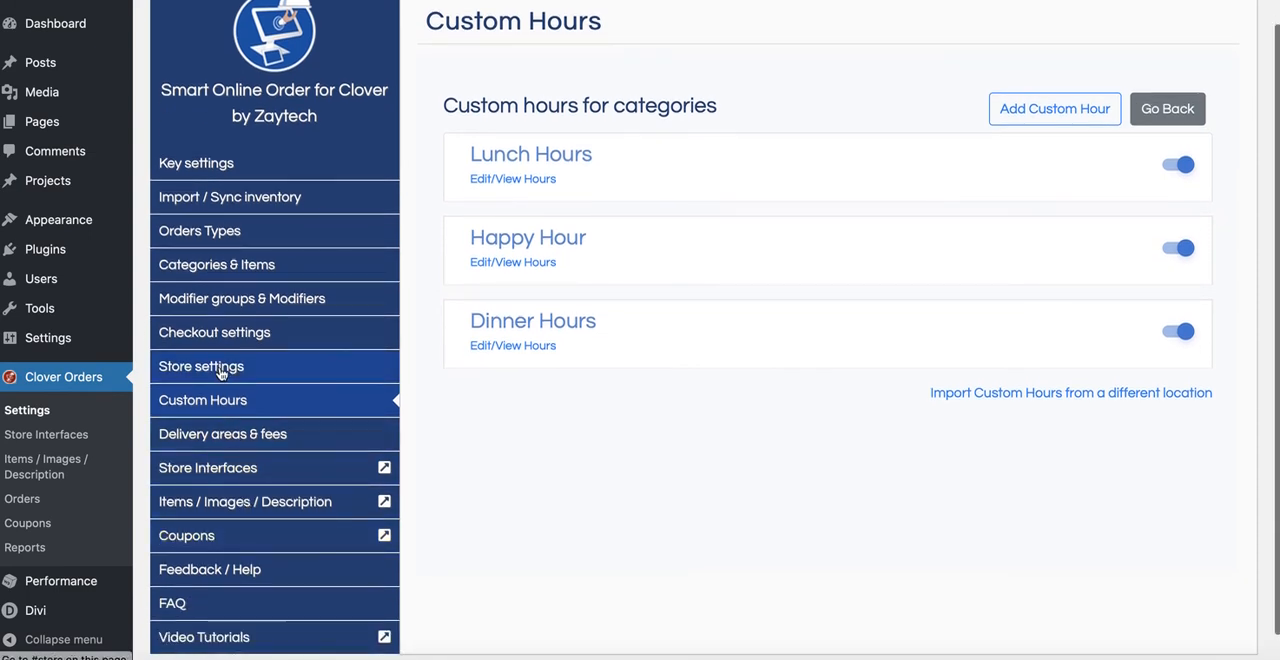
scroll(236, 406, "down", 1)
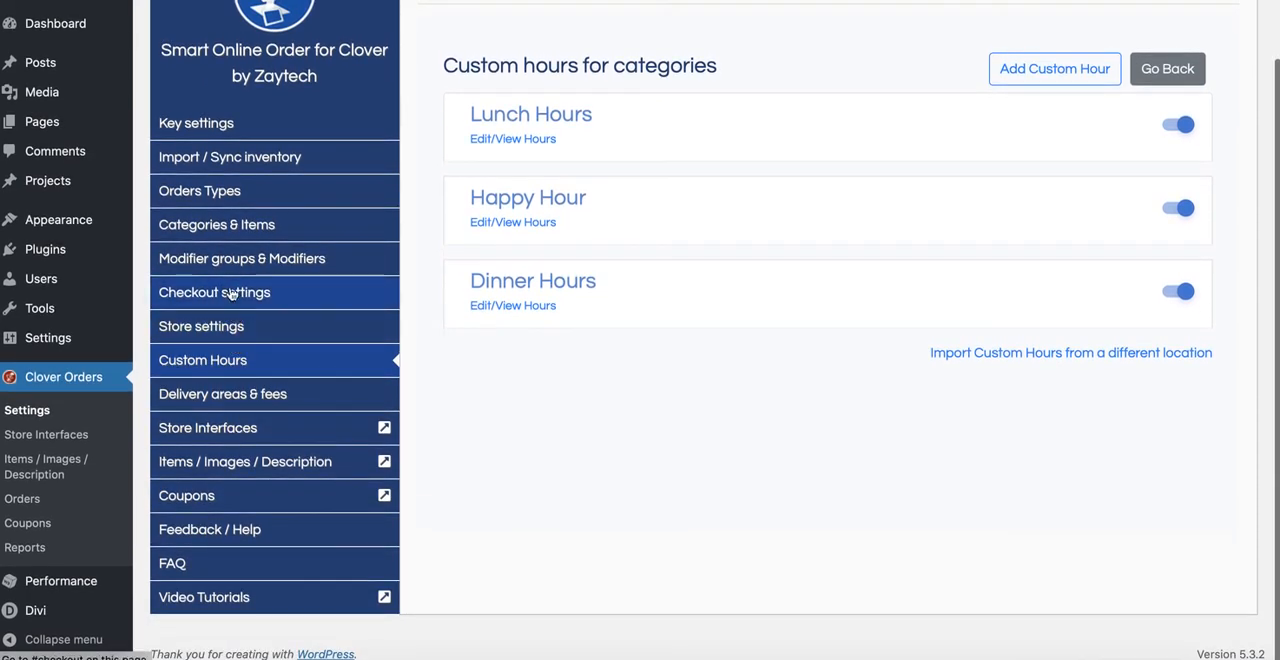
Step: Open the store settings and examine the store availability section with the Clover business hours options
left_click(222, 322)
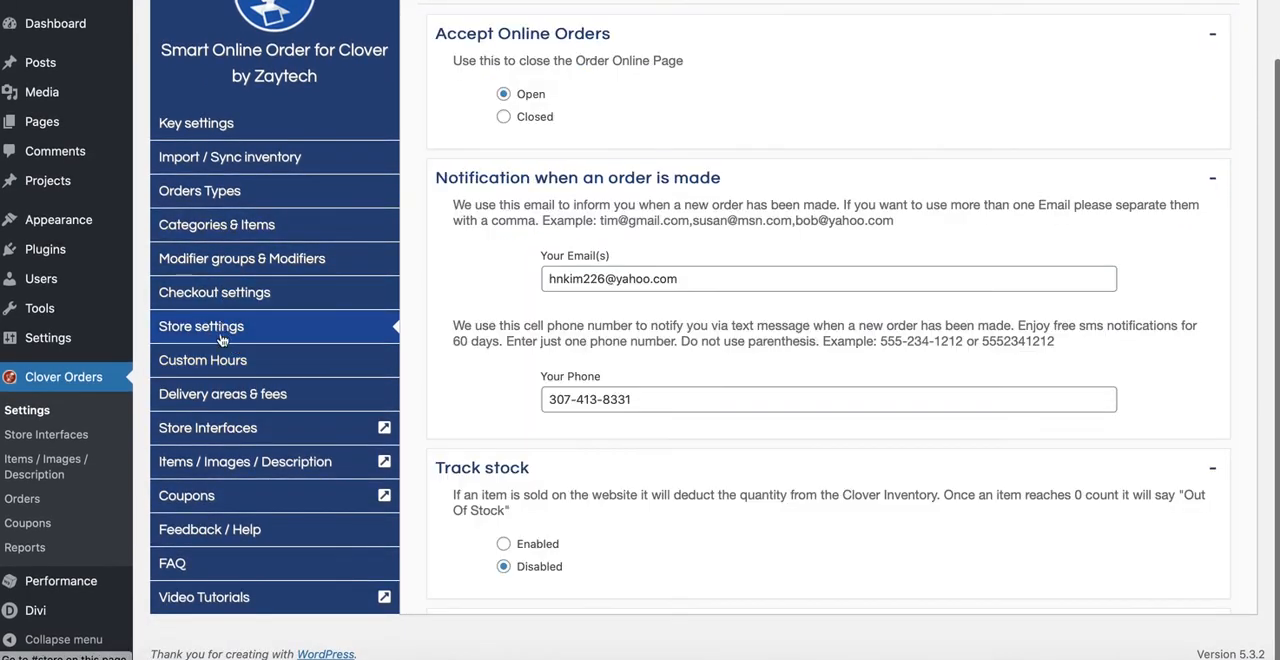
scroll(556, 323, "down", 3)
scroll(556, 323, "down", 5)
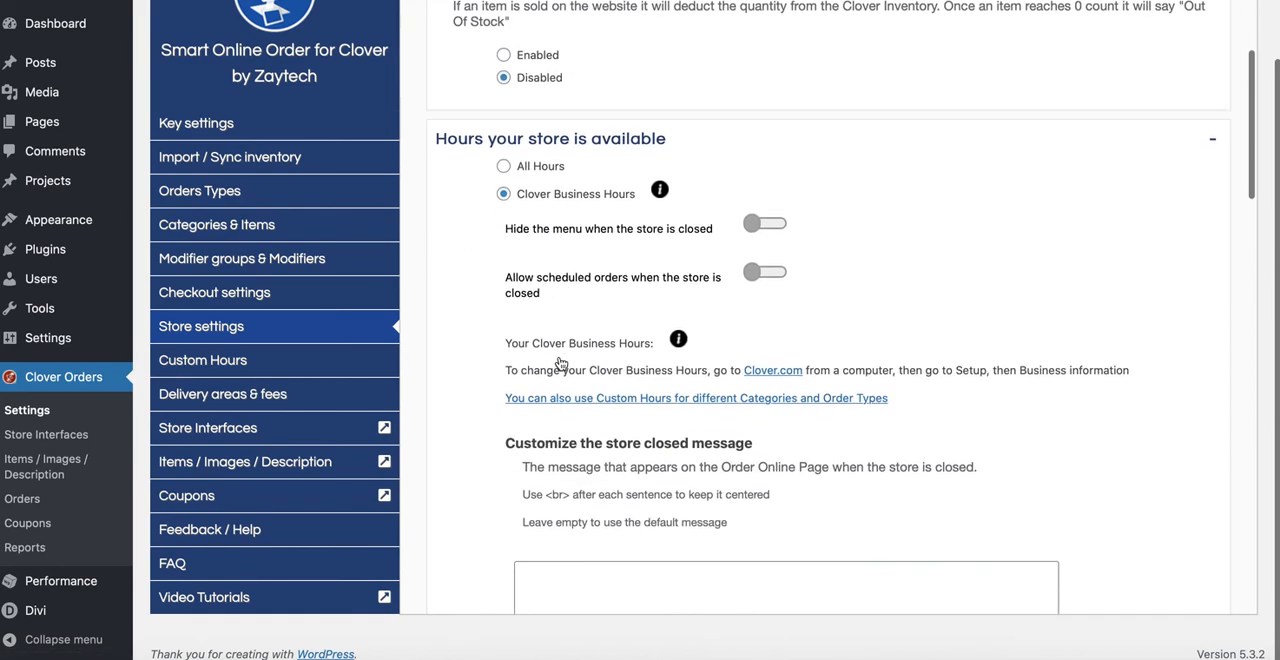
mouse_move(677, 311)
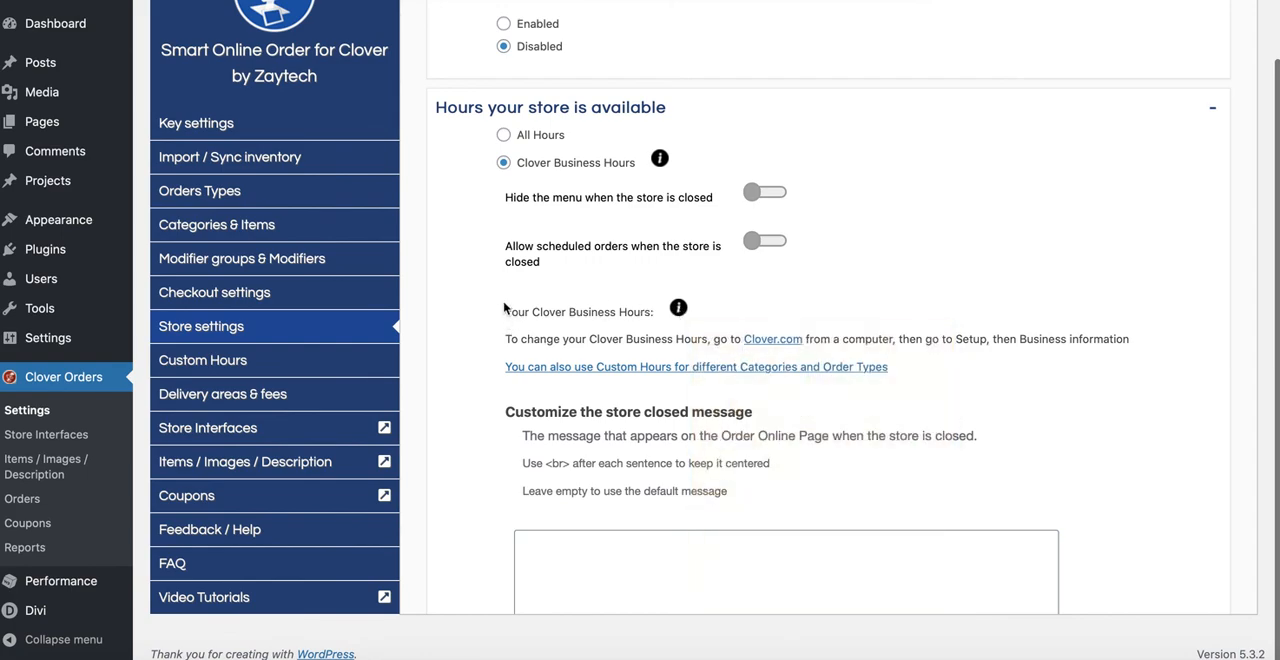
scroll(494, 340, "up", 3)
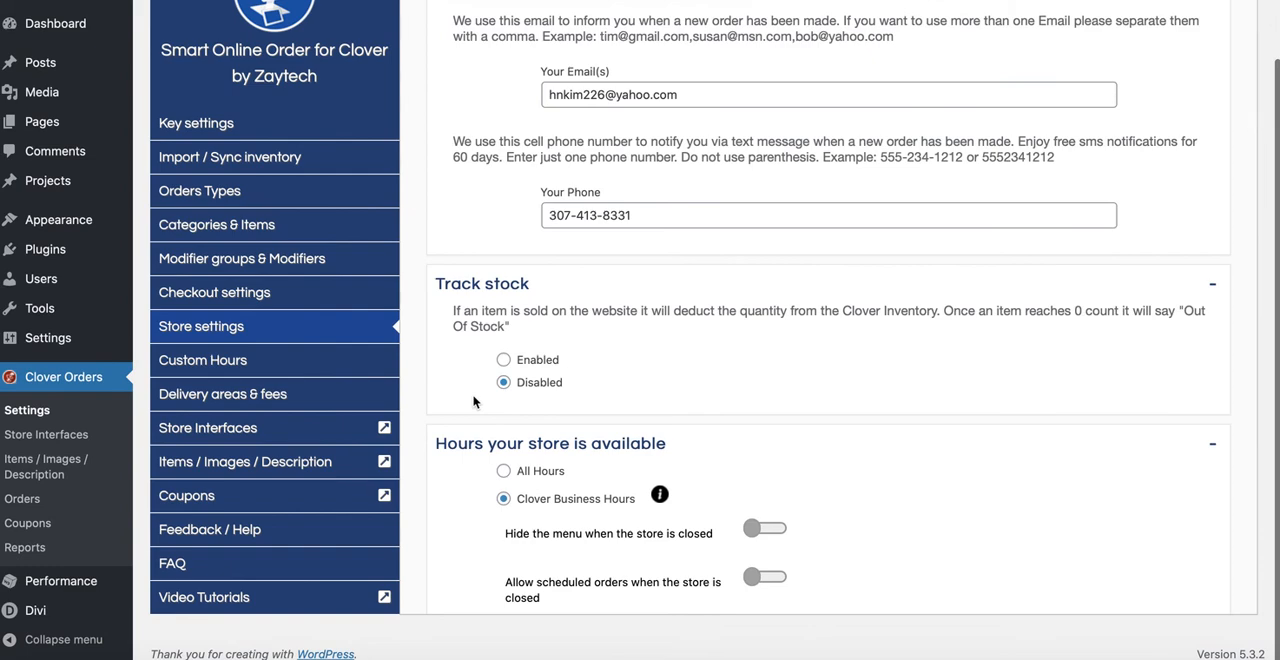
Step: Return to the category list and look over the lunch and happy hour categories and their visibility switches
left_click(292, 234)
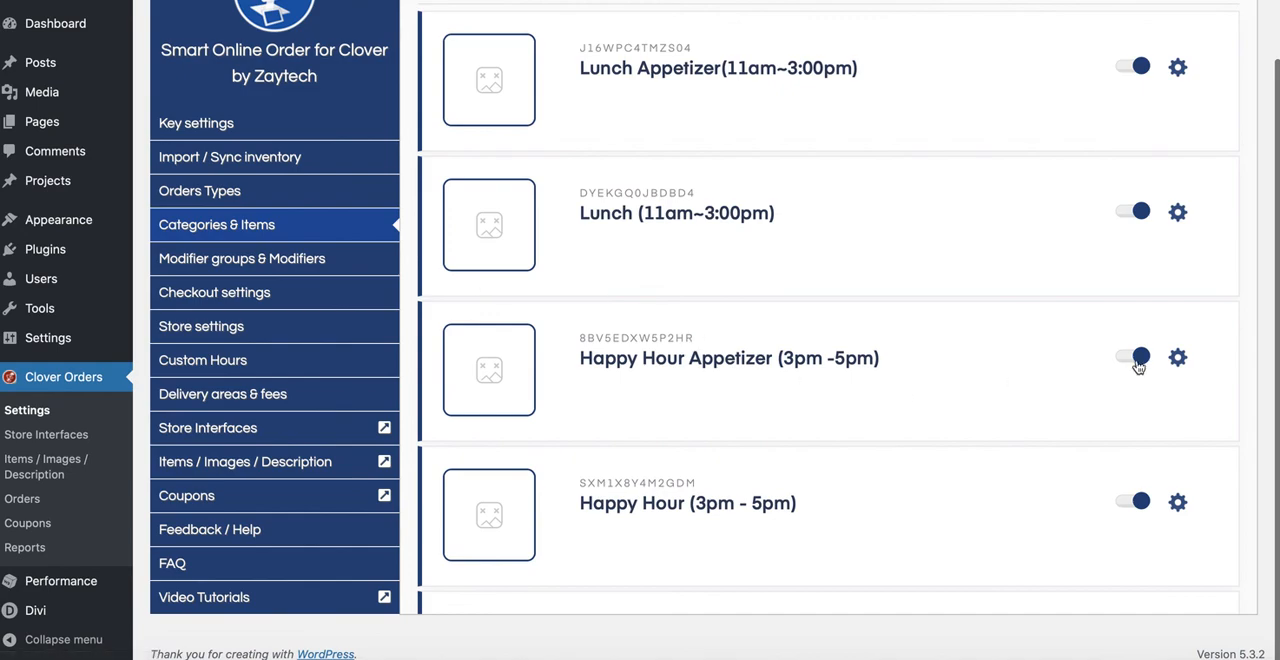
scroll(940, 465, "down", 1)
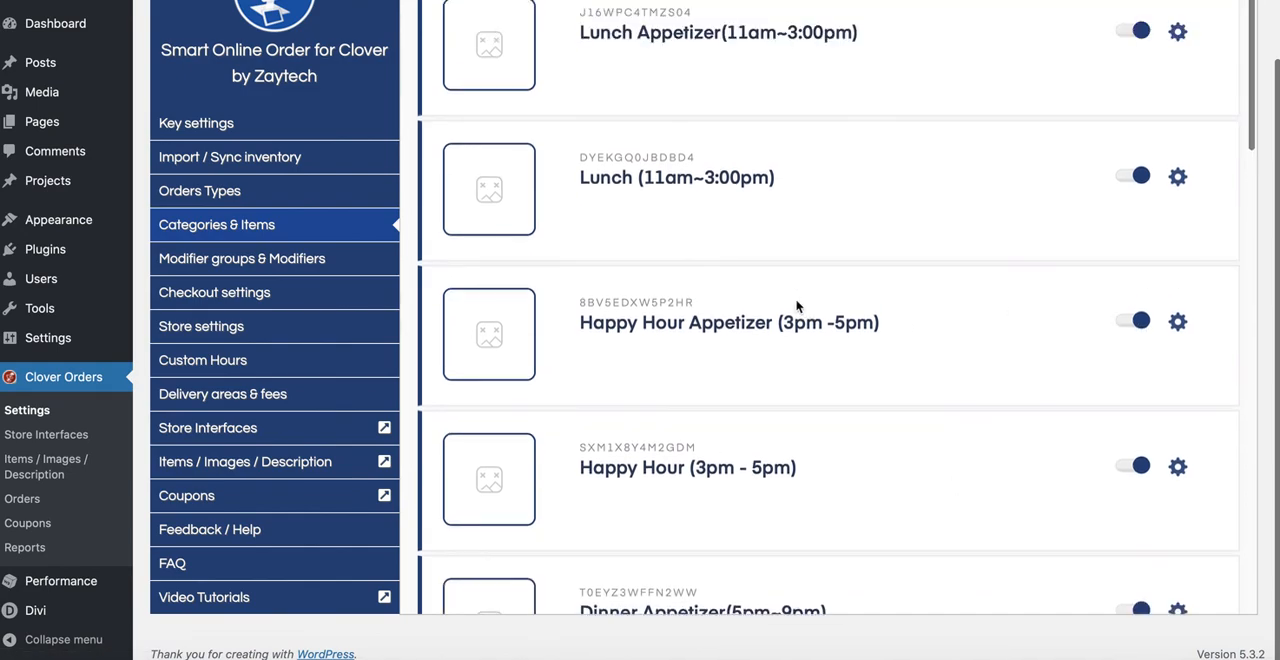
scroll(1029, 80, "up", 3)
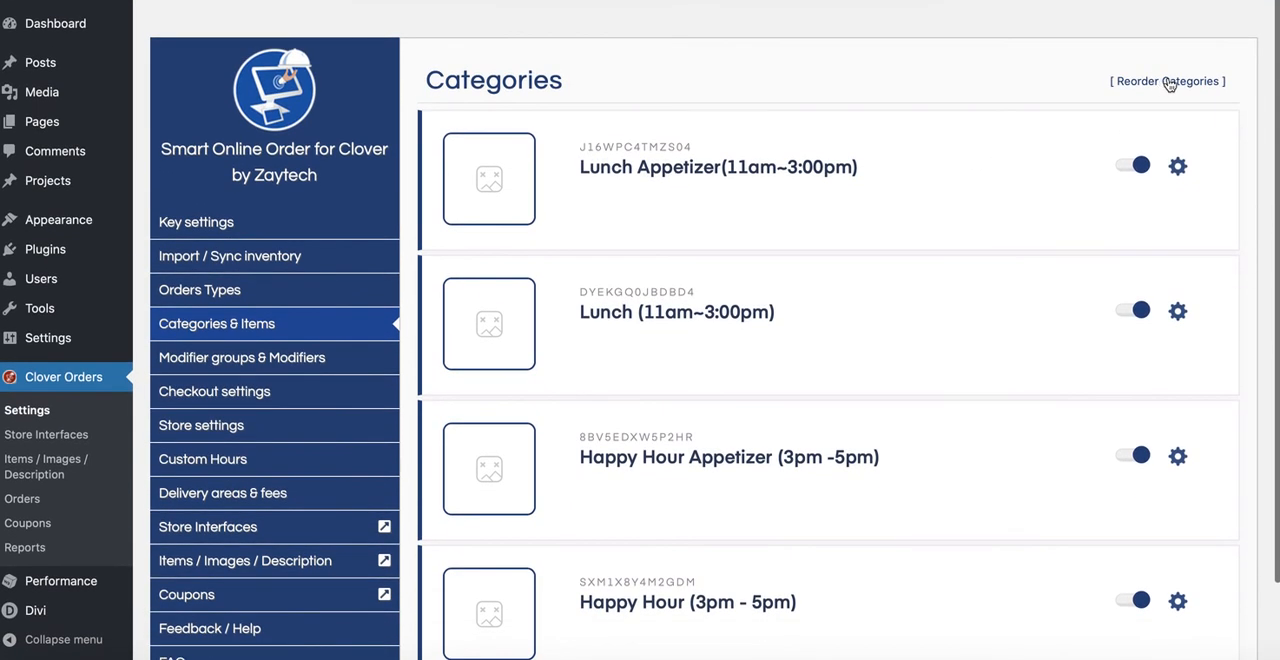
Step: Open the modifier groups page and expand the App Special group to view its modifiers
left_click(255, 357)
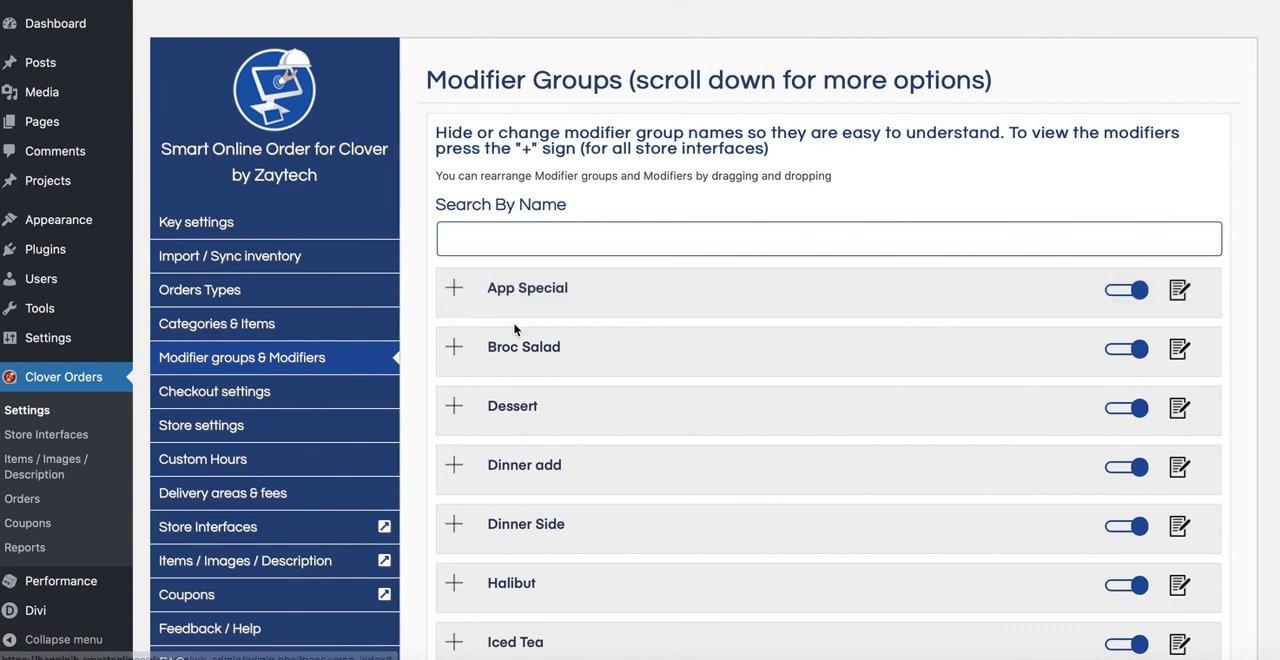
left_click(453, 290)
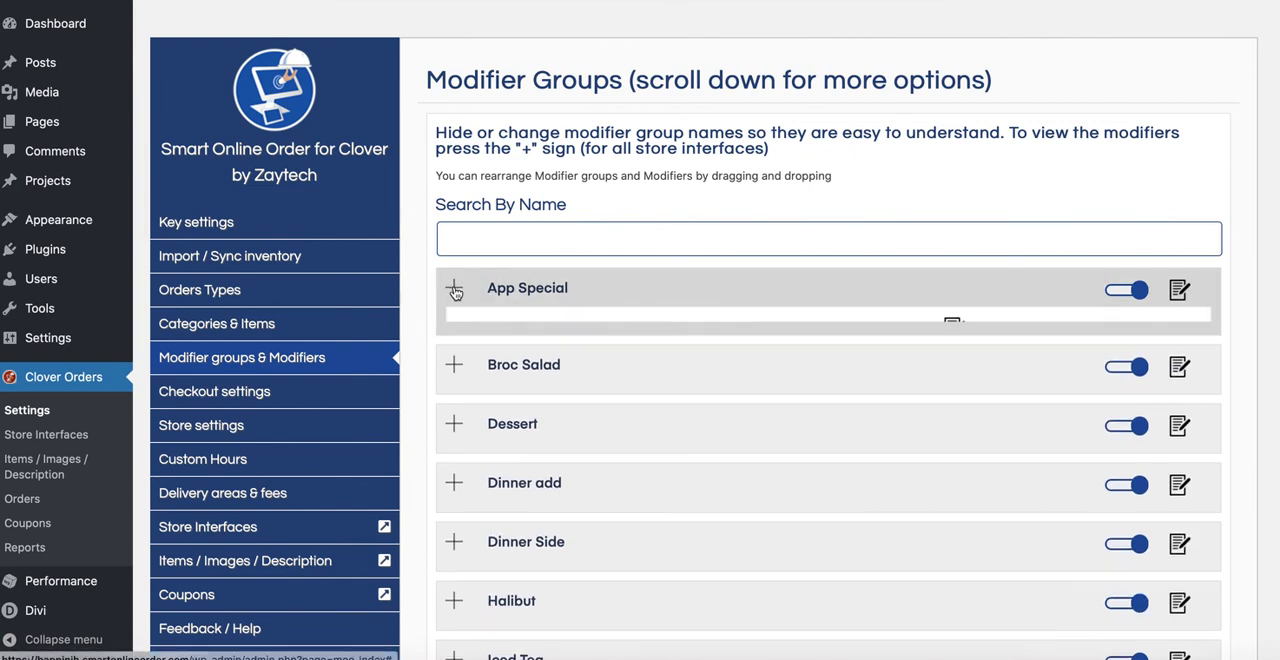
mouse_move(503, 395)
left_mouse_down()
mouse_move(537, 337)
mouse_move(500, 411)
left_mouse_up()
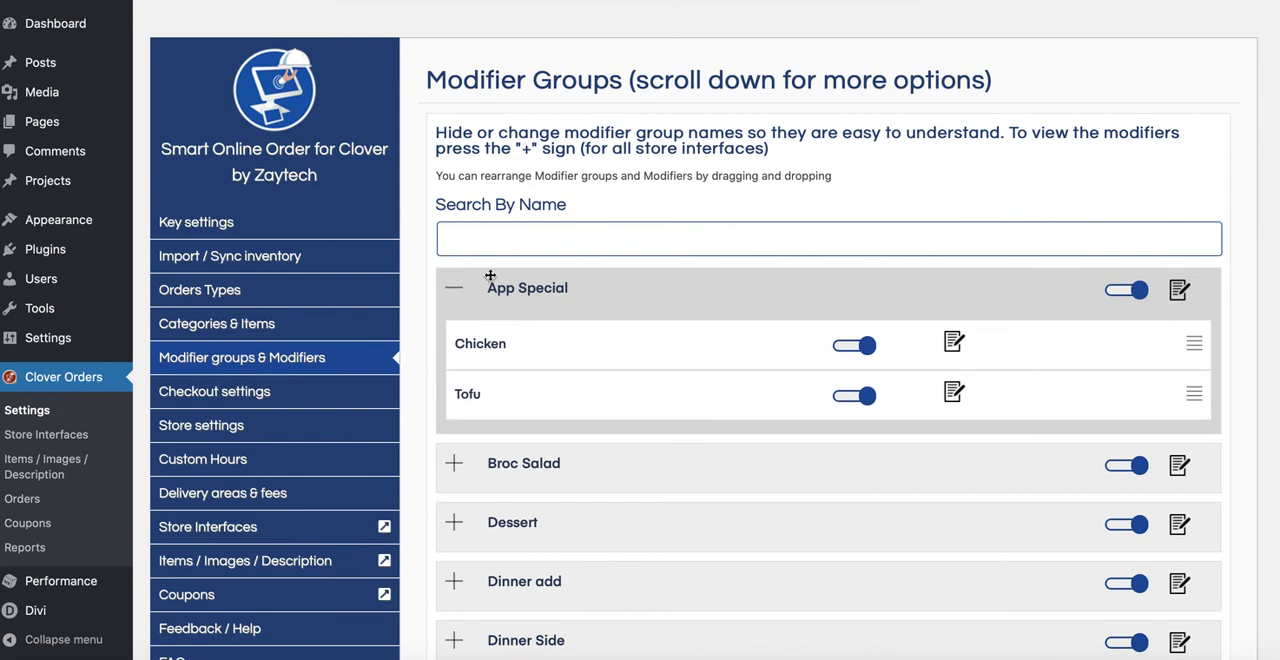
scroll(383, 455, "down", 1)
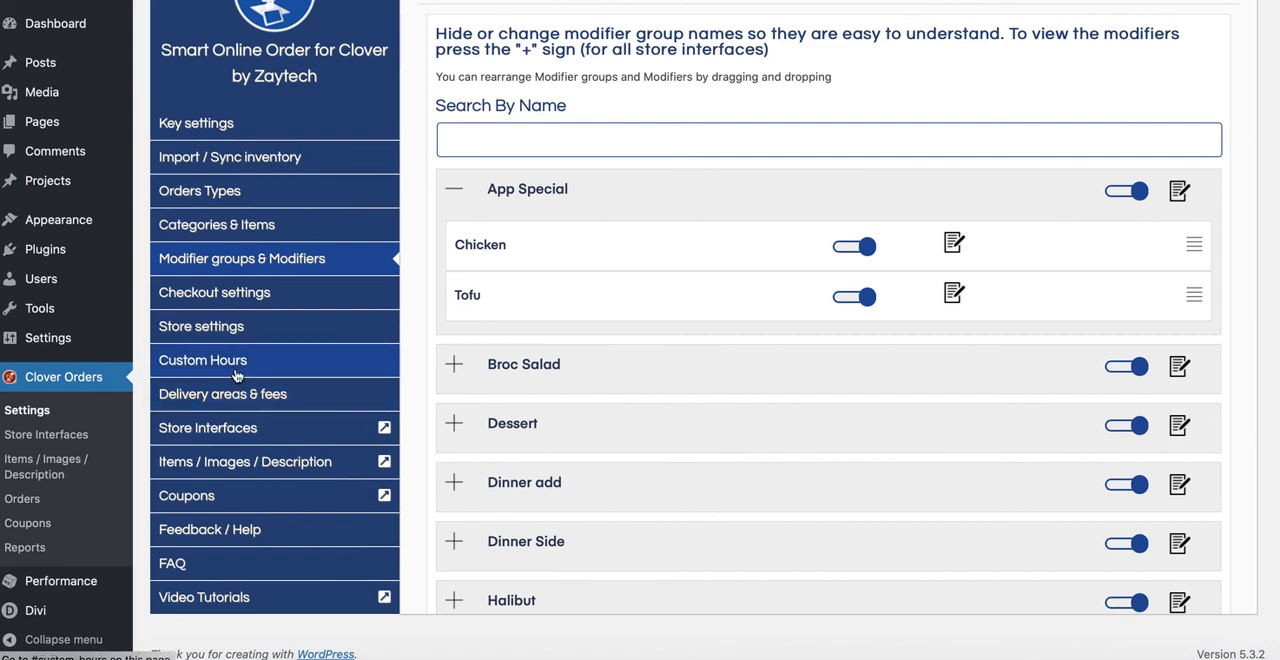
Step: Open the Smart Online Order support site from the plugin's help page and find the "Hide An Item" article by searching "hide"
left_click(236, 530)
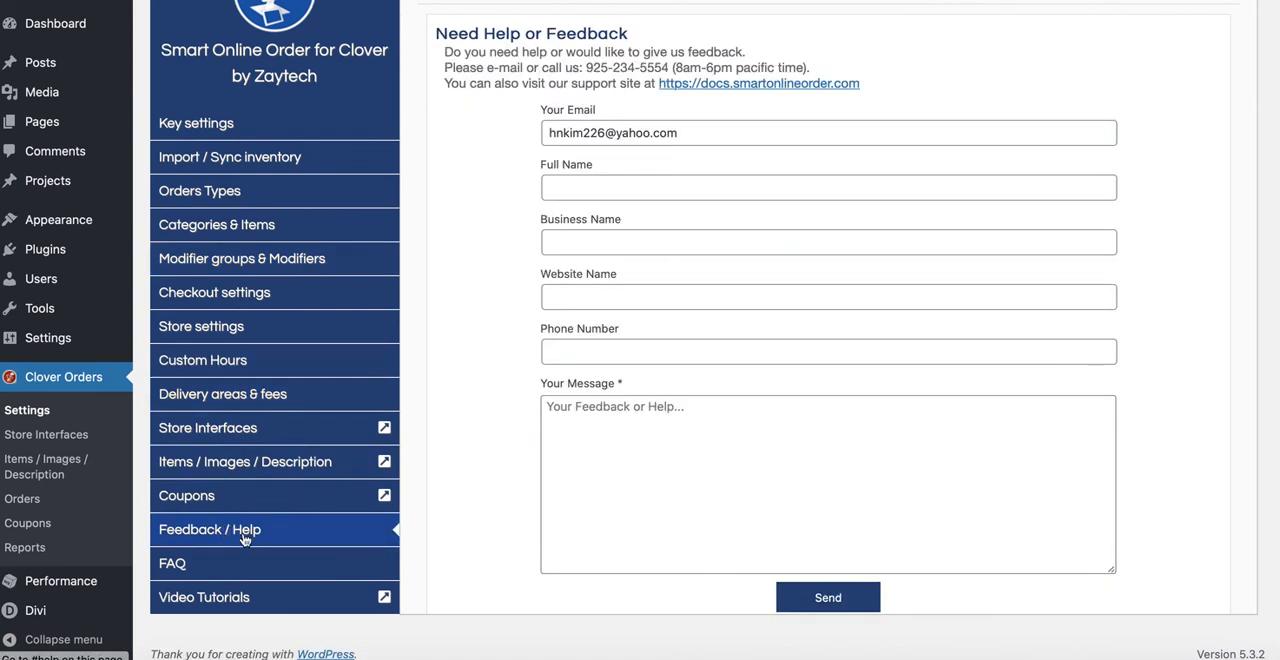
left_click(733, 85)
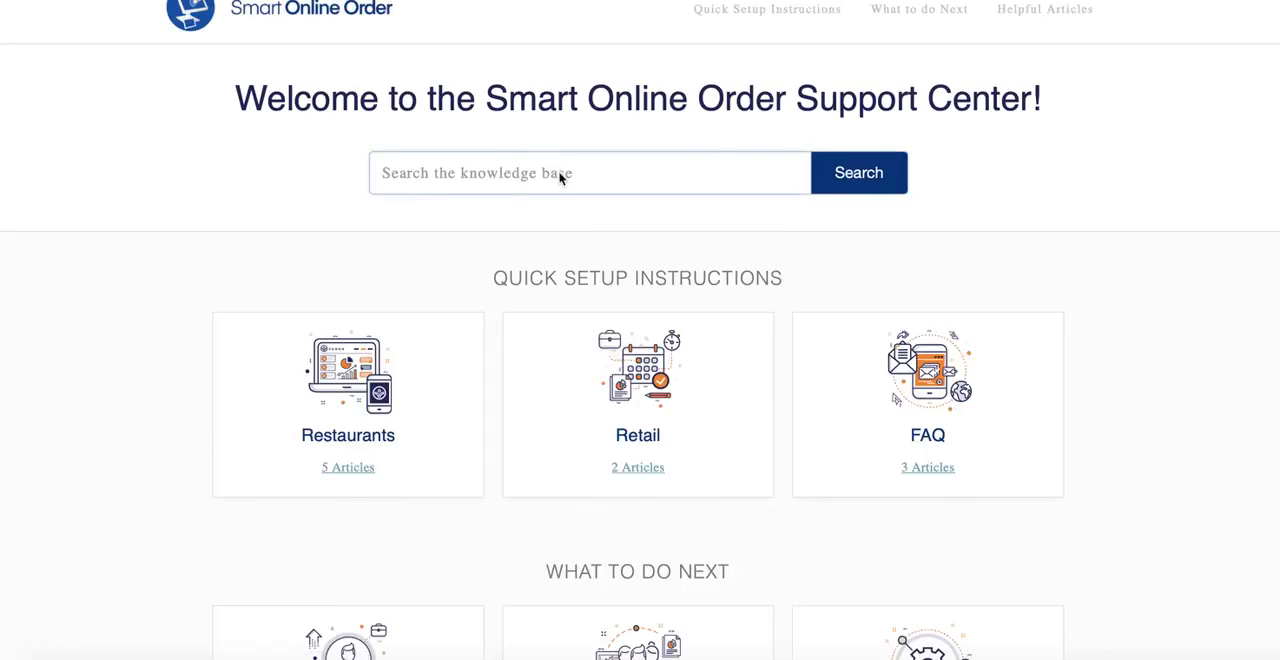
type("hide")
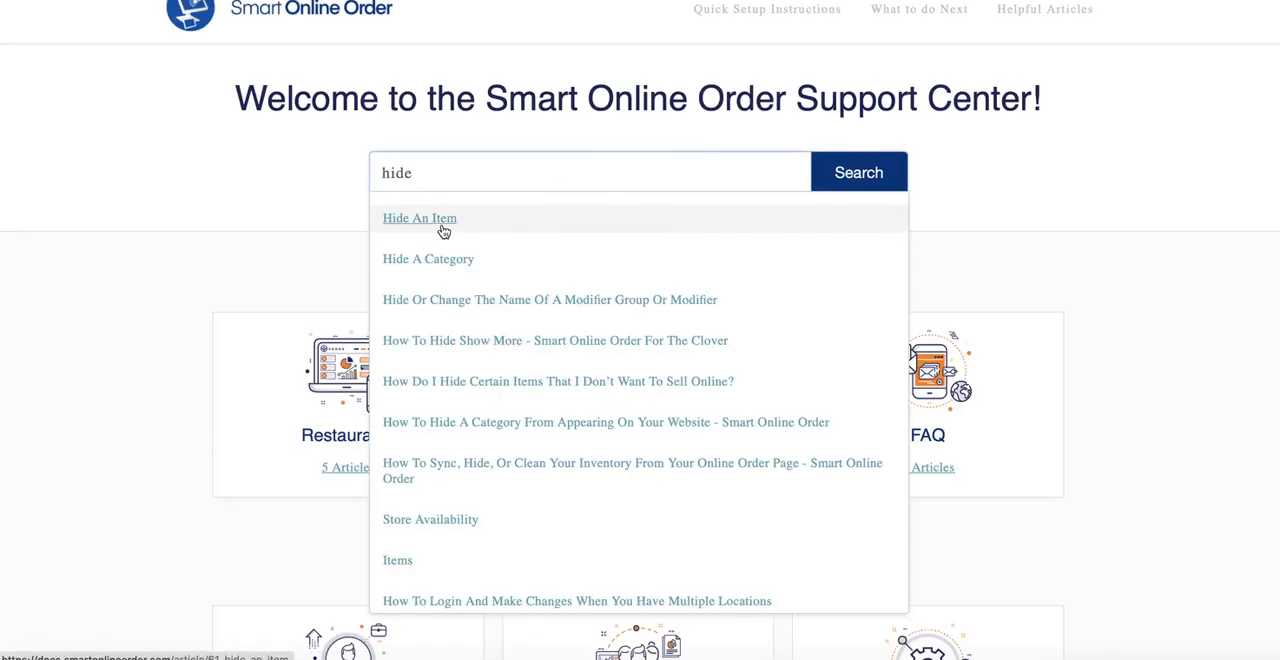
left_click(443, 231)
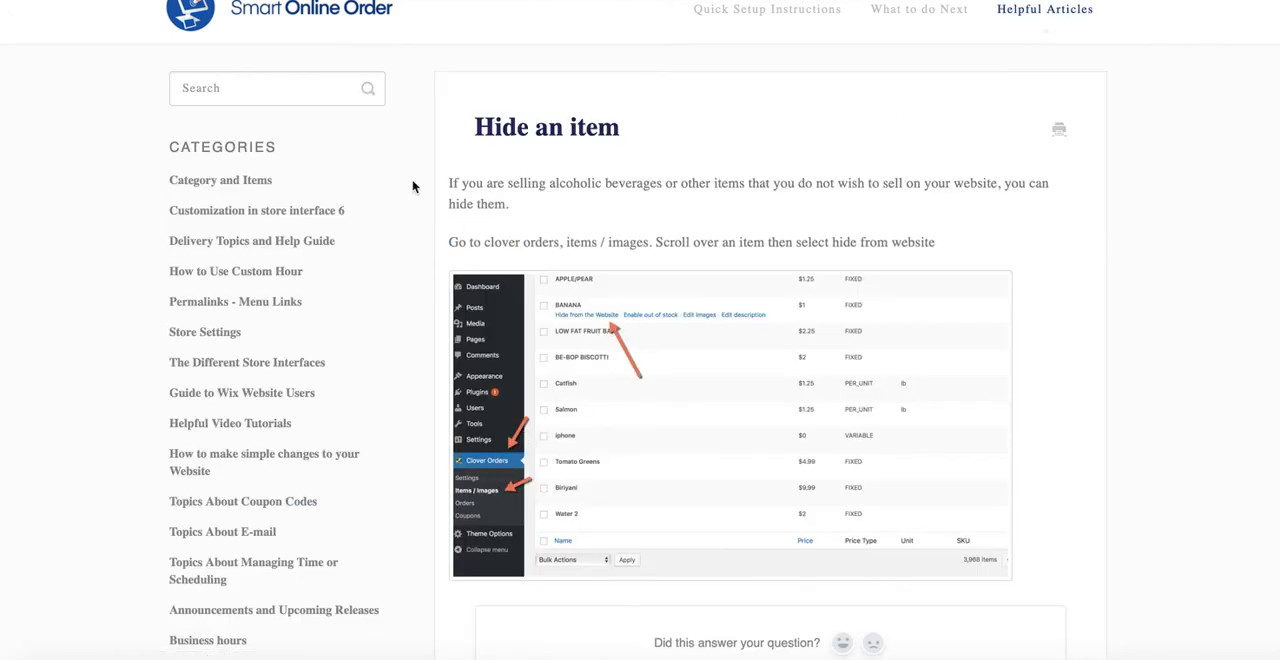
Step: Search the support articles for "hide ca" and open the article on hiding a category
left_click(340, 100)
type("hide c")
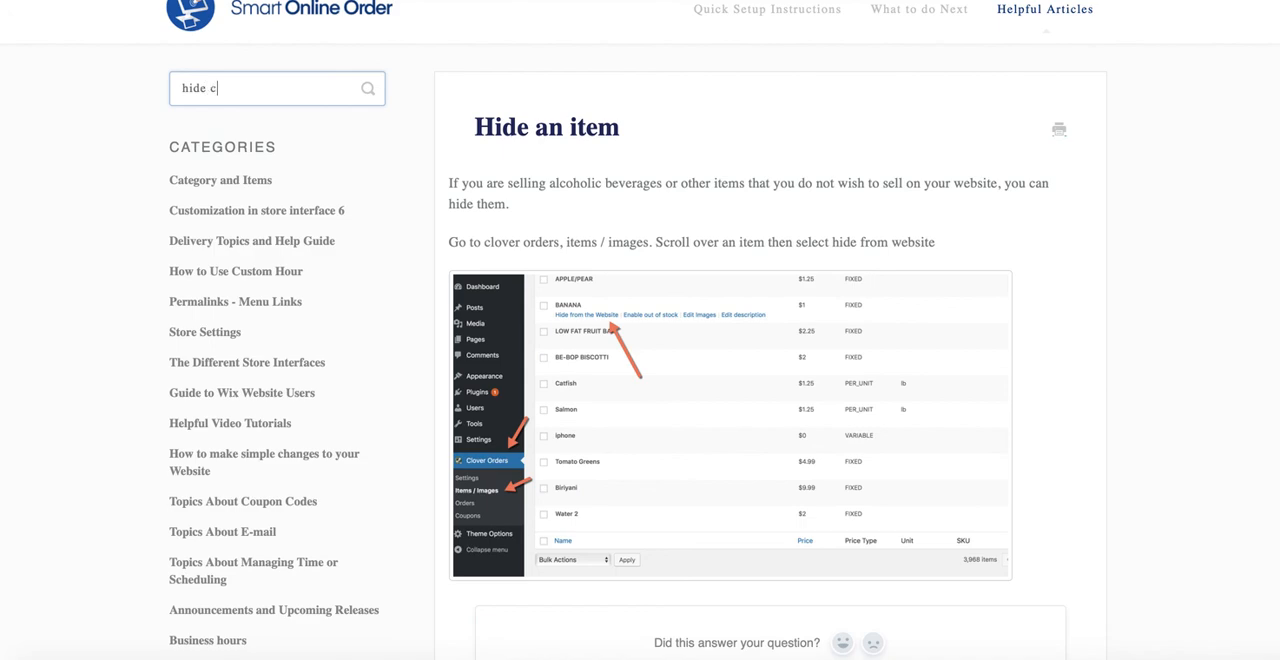
type("a")
left_click(251, 131)
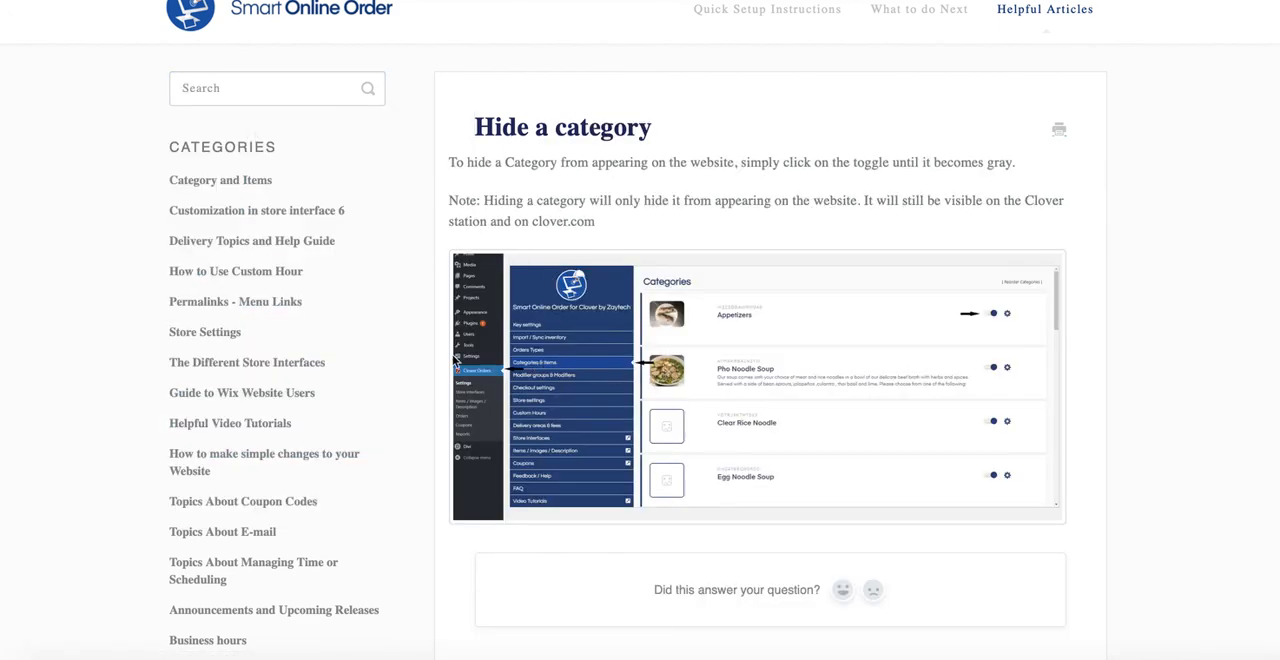
Step: Search the support site for "custom hours" and look through the full list of matching articles
left_click(276, 96)
type("custom hours")
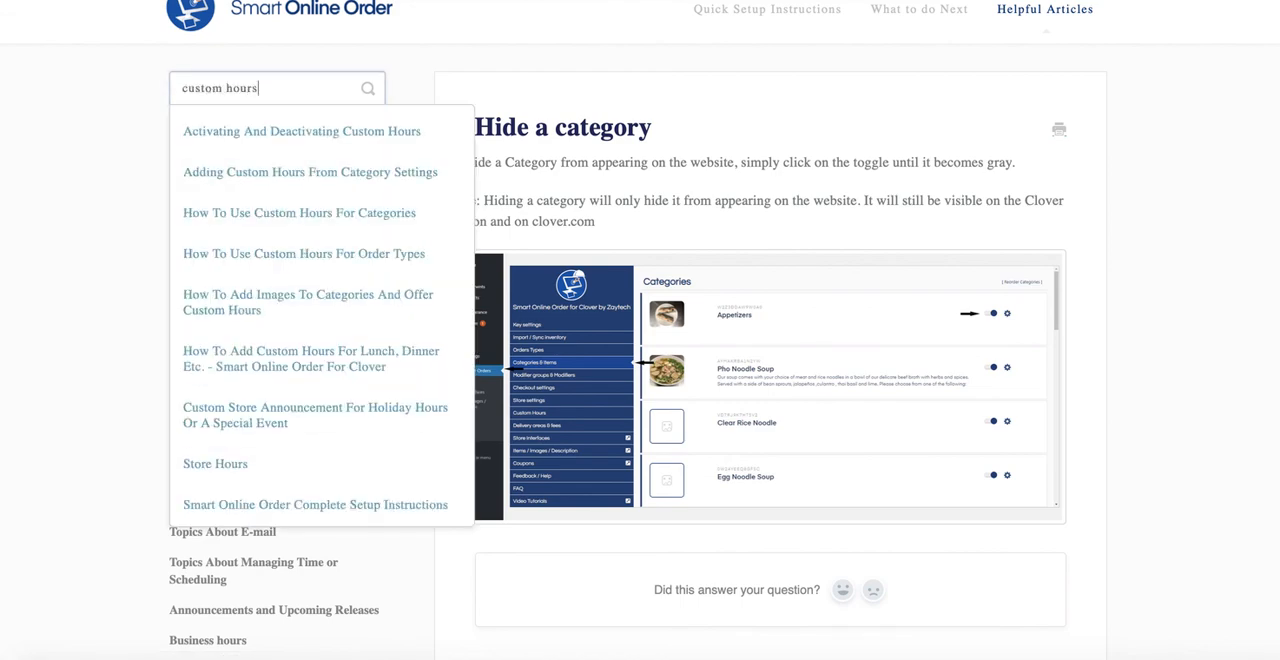
key("Return")
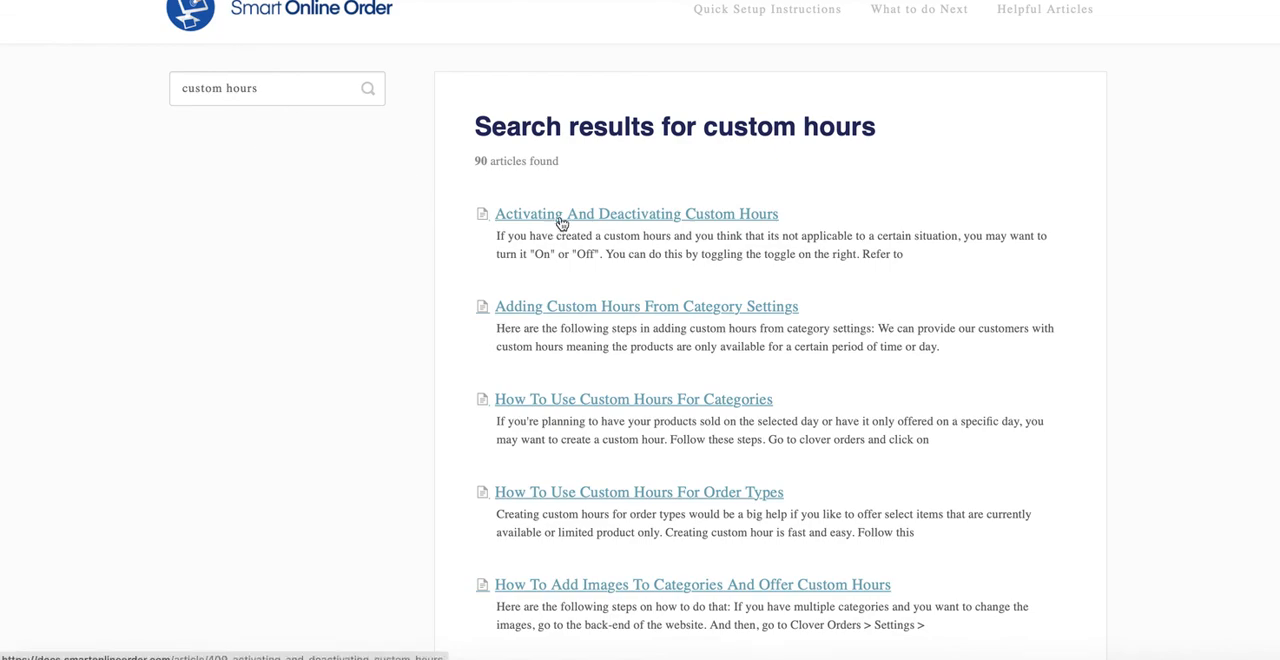
scroll(620, 430, "down", 3)
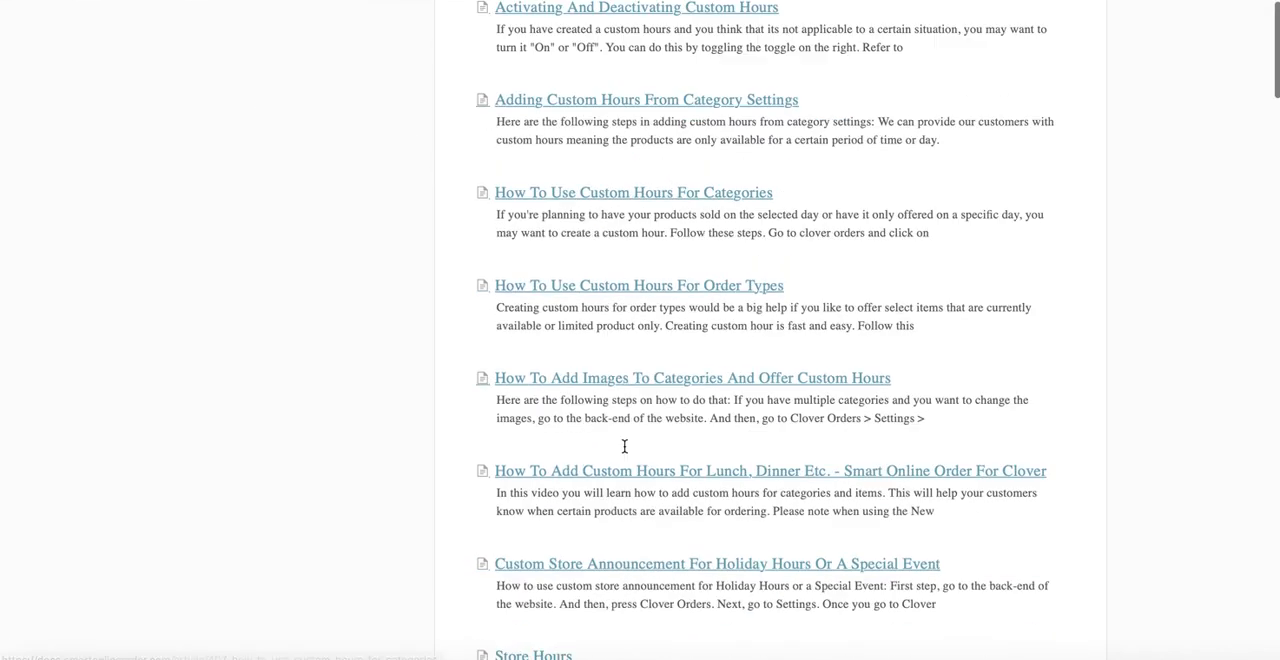
scroll(623, 446, "up", 3)
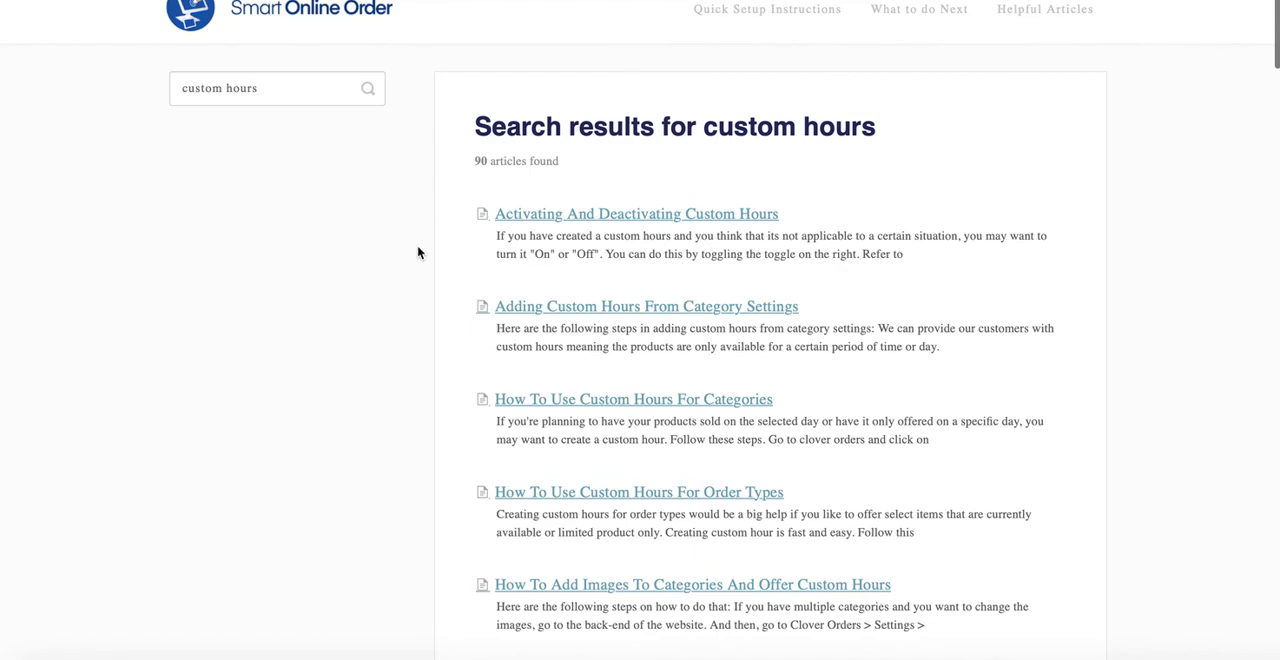